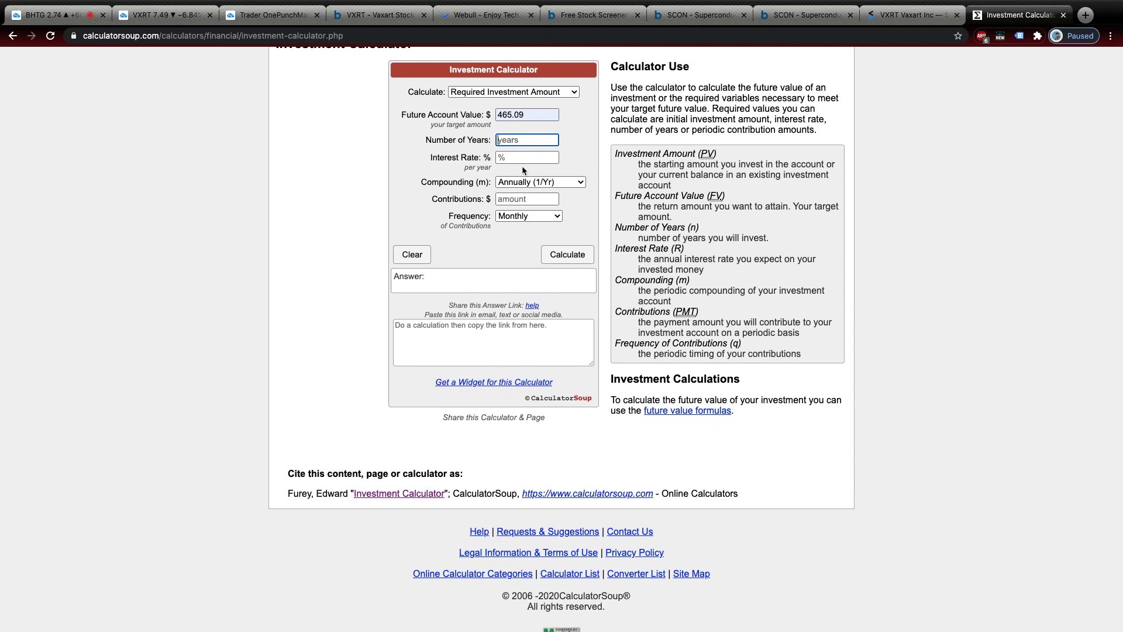
Enter 1 year and a 365.0885895% interest rate, keeping compounding at Annually.
{"action": "type", "text": "1"}
{"action": "left_click", "coordinate": [514, 156]}
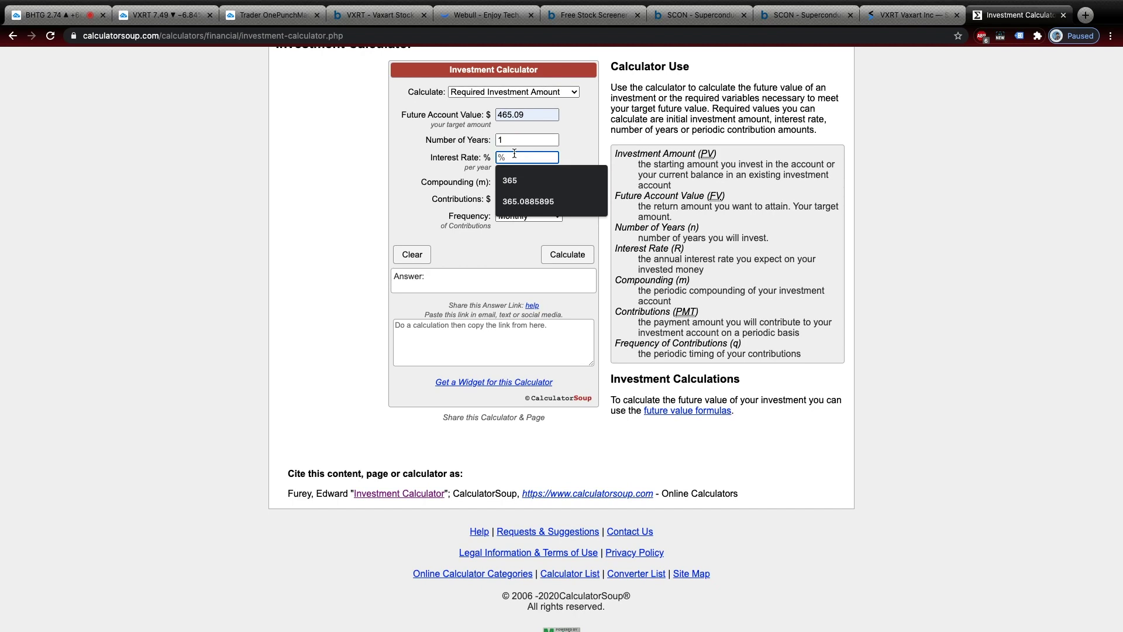
{"action": "left_click", "coordinate": [518, 202]}
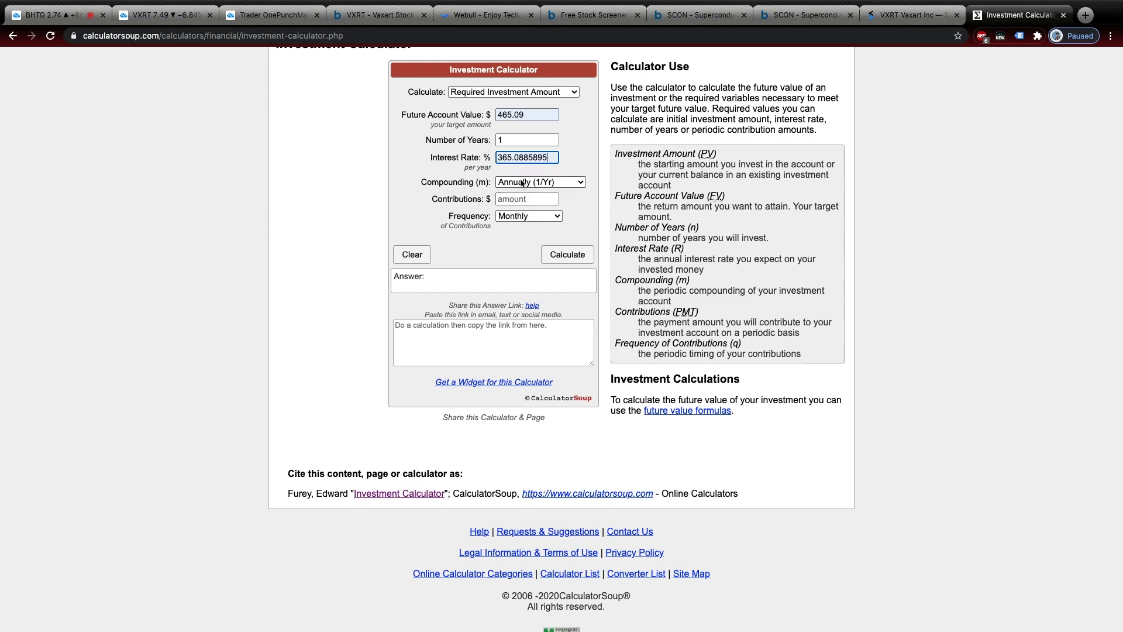
{"action": "left_click", "coordinate": [522, 183]}
{"action": "left_click", "coordinate": [522, 183]}
Set contributions to 0 with an Annually contribution frequency.
{"action": "left_click", "coordinate": [506, 199]}
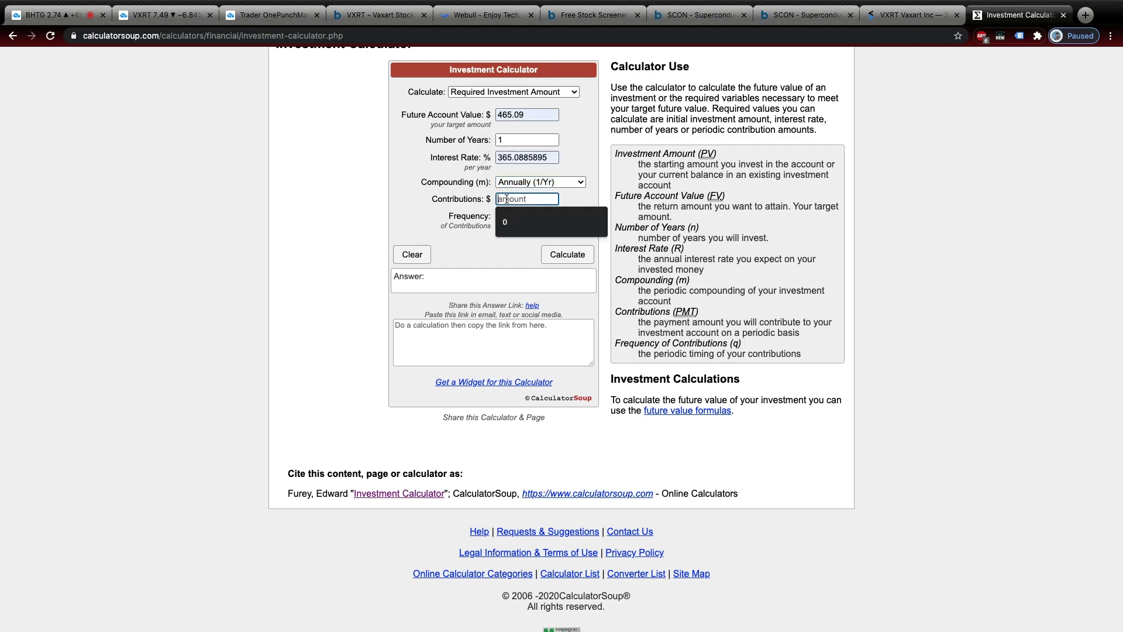
{"action": "left_click", "coordinate": [510, 221]}
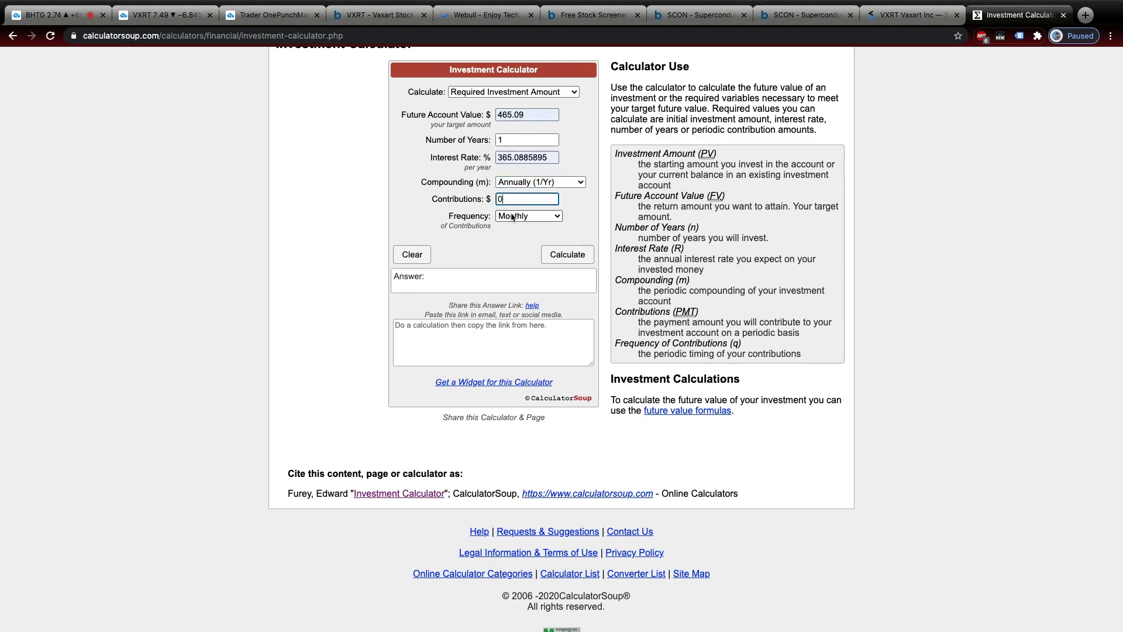
{"action": "left_click", "coordinate": [512, 218]}
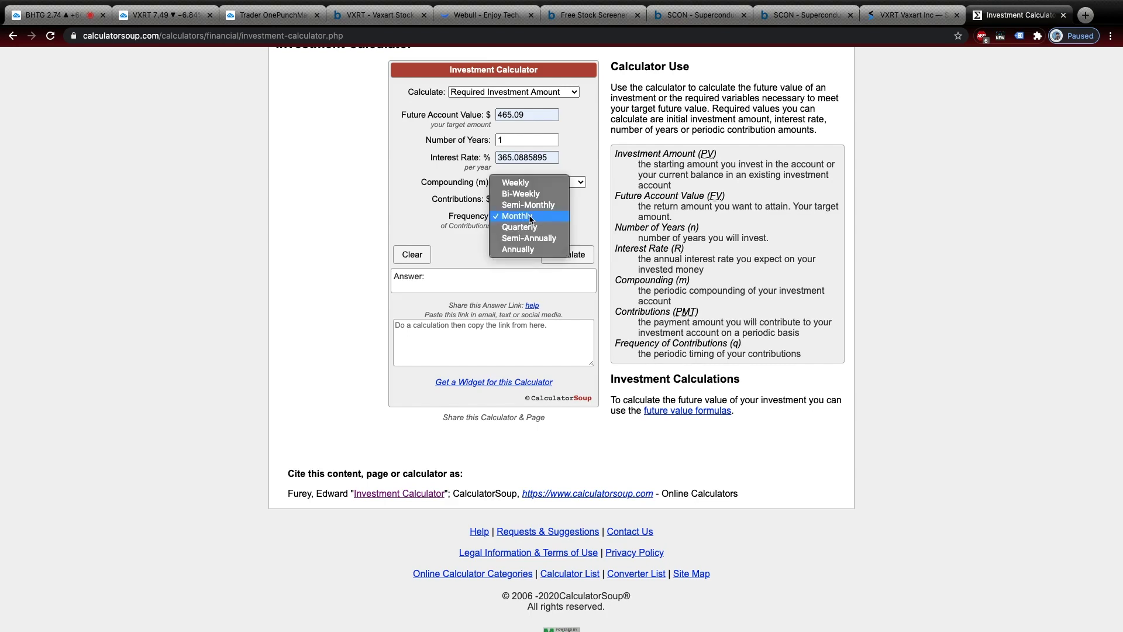
{"action": "left_click", "coordinate": [520, 253]}
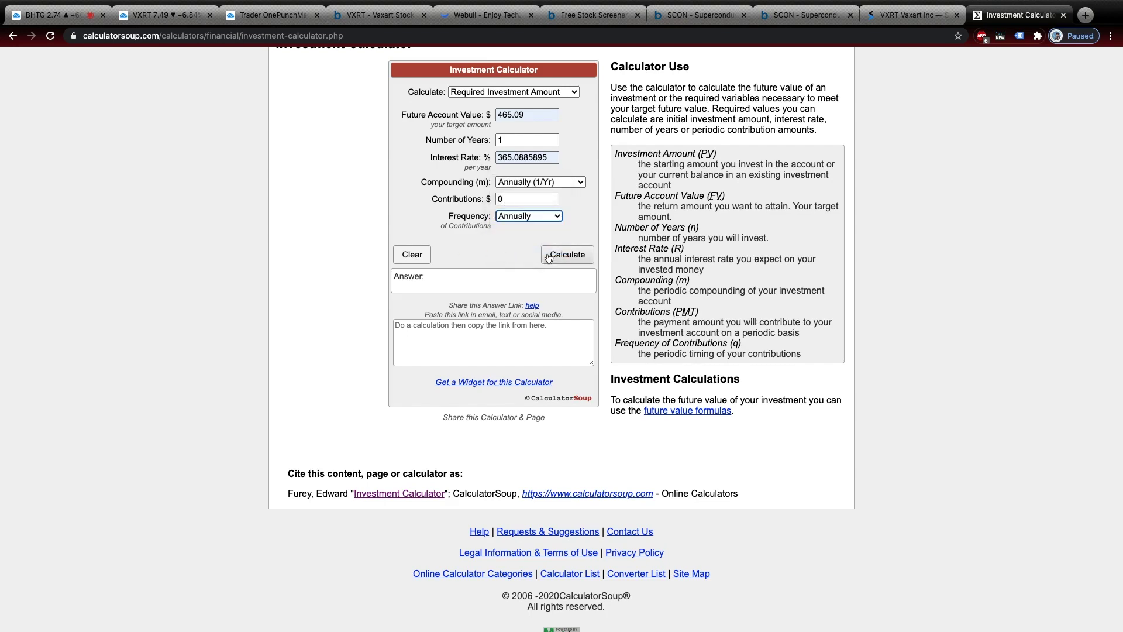
Calculate the required investments: $100.00 for $465.09 and $1,000.00 for $4,650.89.
{"action": "left_click", "coordinate": [548, 258]}
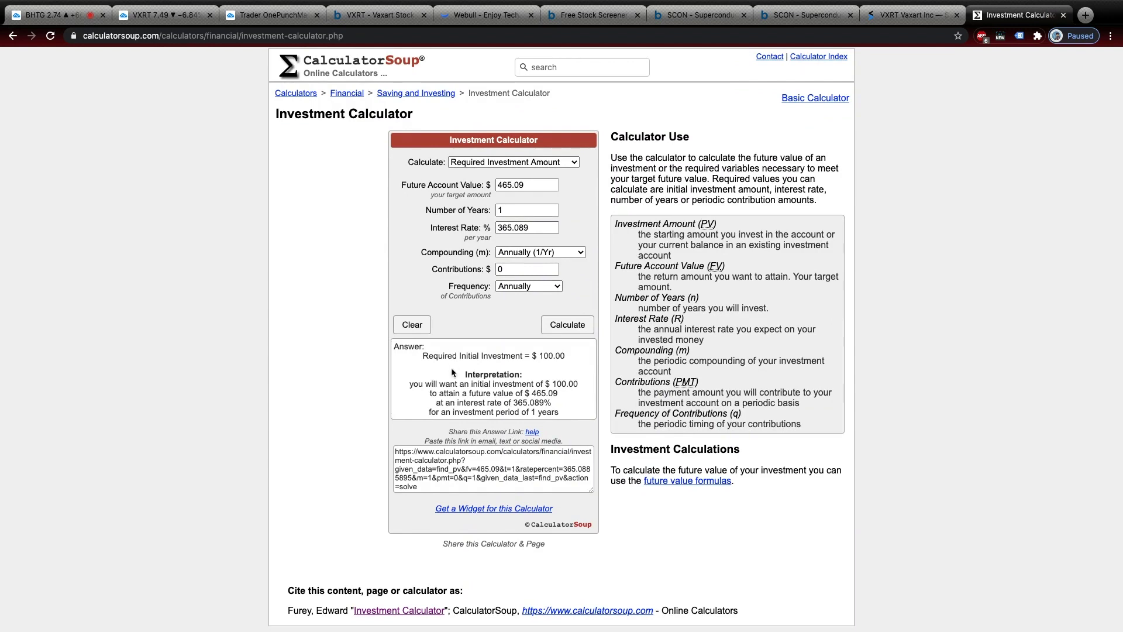
{"action": "left_click_drag", "start_coordinate": [423, 355], "coordinate": [569, 358]}
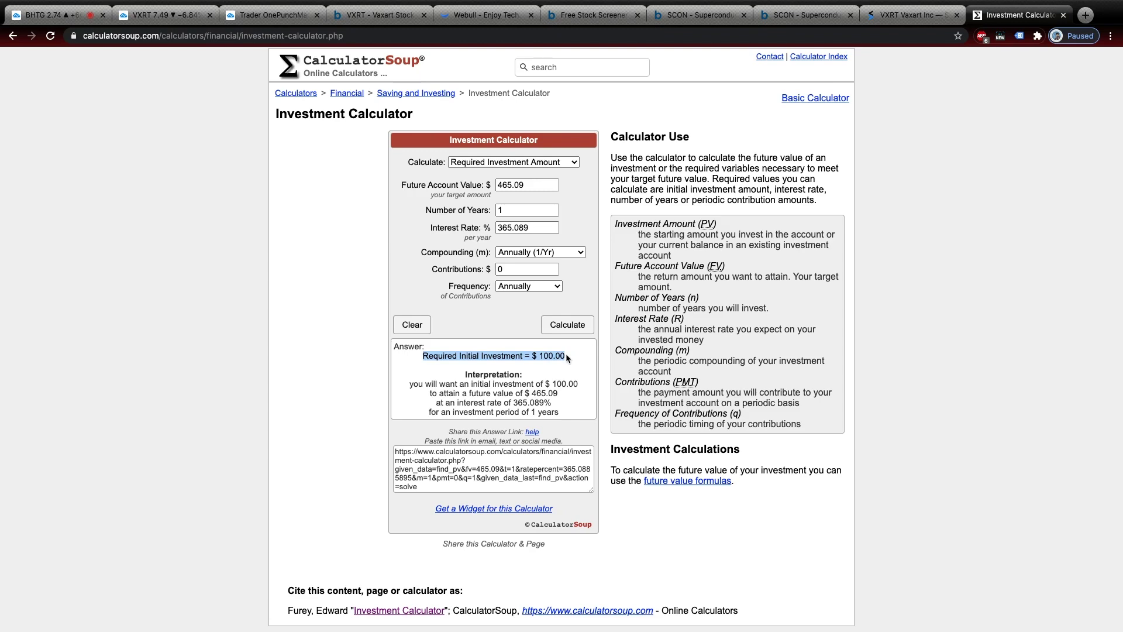
{"action": "key", "text": "ctrl+Right"}
{"action": "left_click_drag", "start_coordinate": [560, 181], "coordinate": [781, 182]}
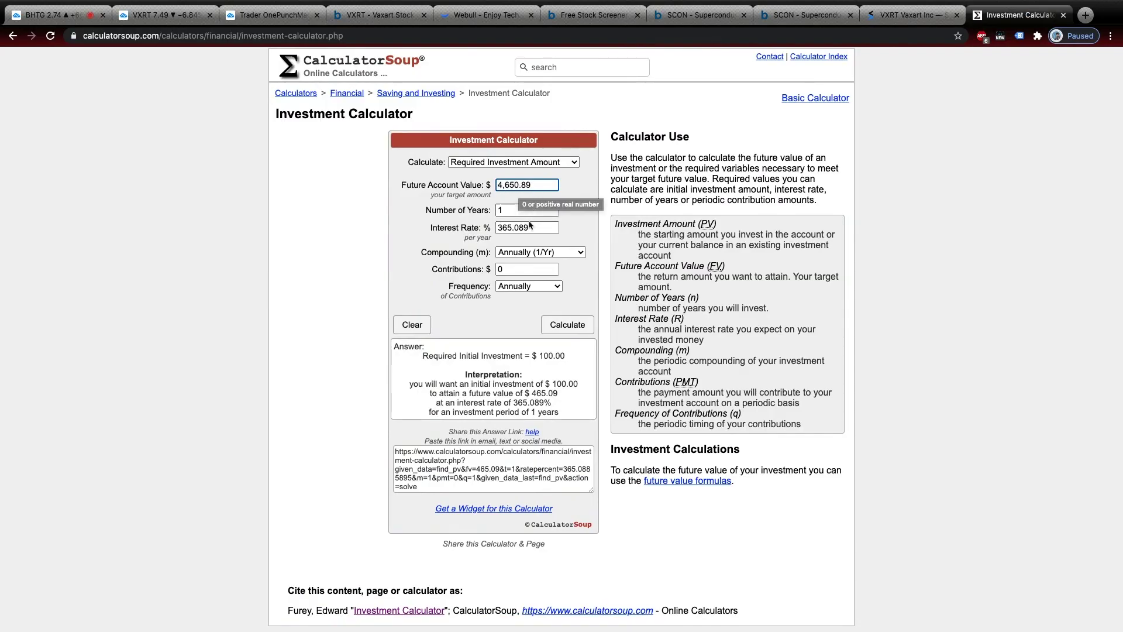
{"action": "left_click", "coordinate": [568, 325]}
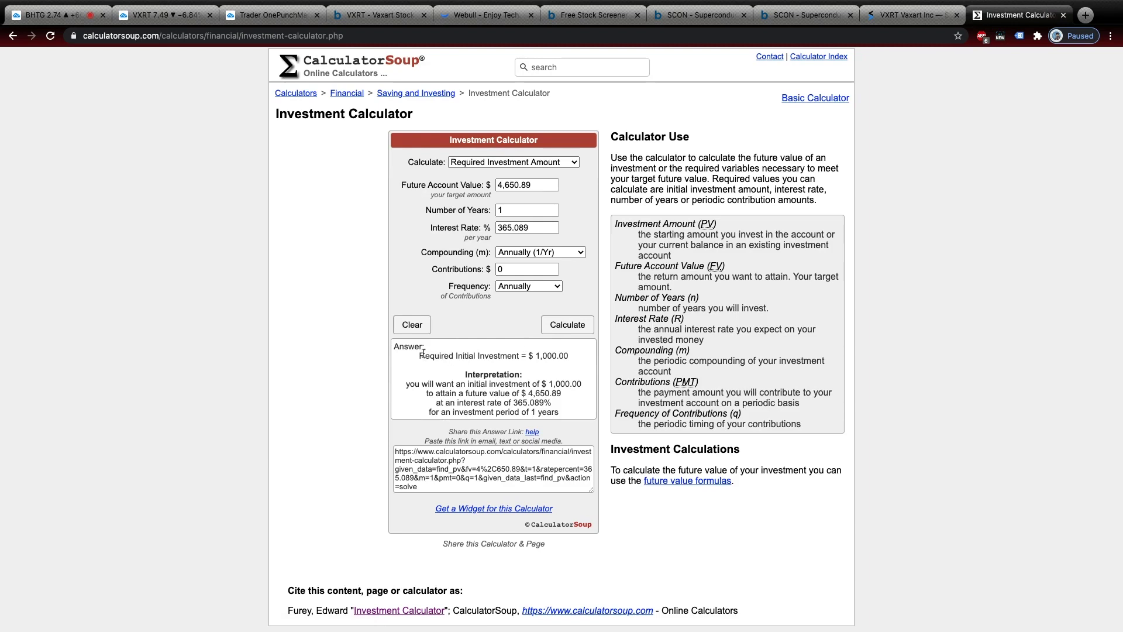
{"action": "left_click_drag", "start_coordinate": [421, 354], "coordinate": [595, 361]}
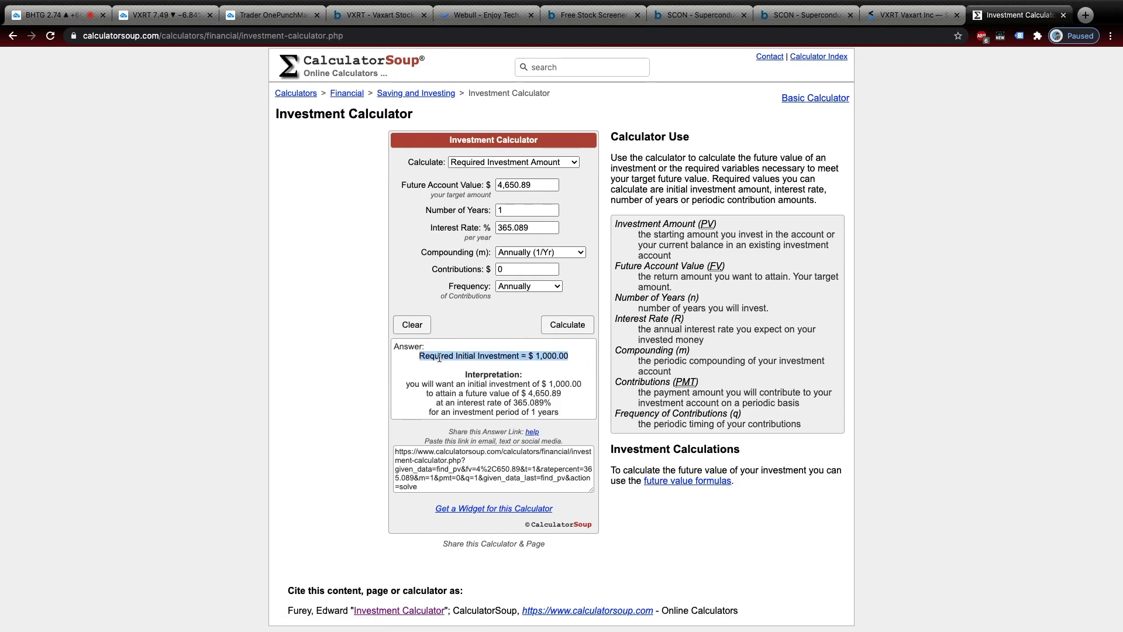
Get the $9,999.99 investment for the $46,508.86 target, then return to the PDF.
{"action": "key", "text": "ctrl+Right"}
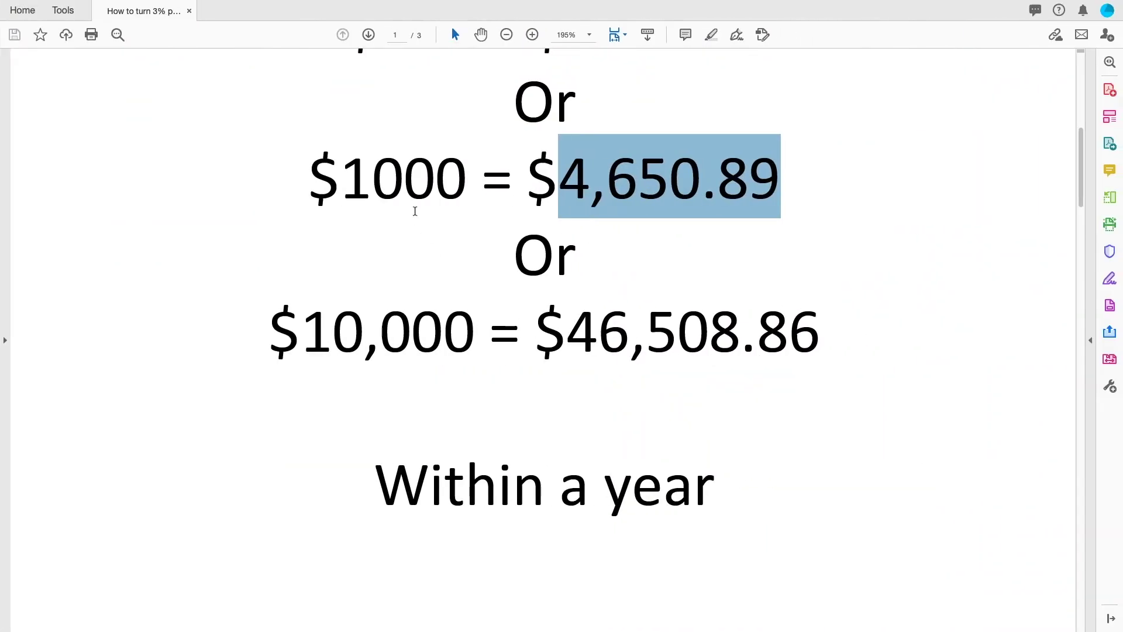
{"action": "double_click", "coordinate": [414, 198]}
{"action": "scroll", "coordinate": [415, 199], "scroll_direction": "up", "scroll_amount": 3}
{"action": "left_click_drag", "start_coordinate": [349, 176], "coordinate": [458, 170]}
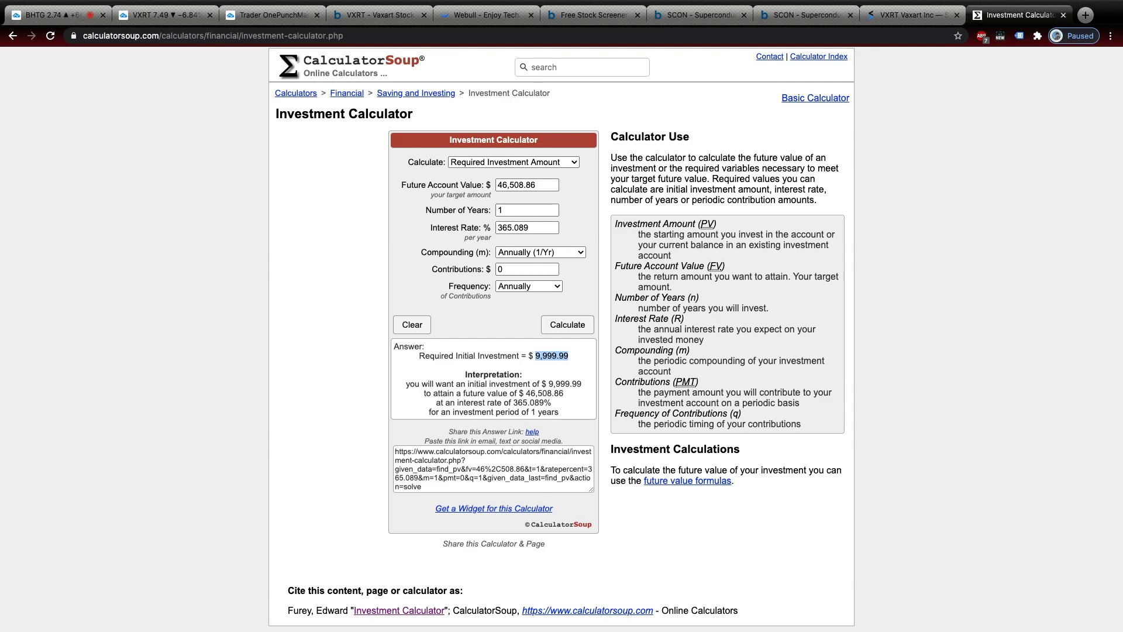
{"action": "key", "text": "ctrl+Right"}
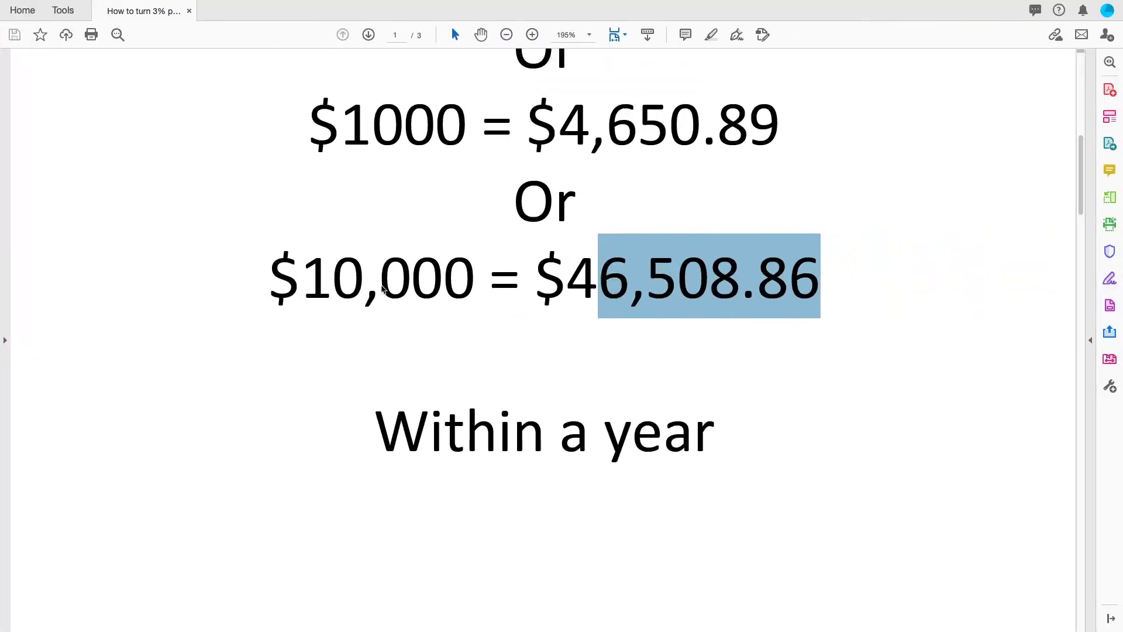
Scroll through the weekly 3% goal and self-discipline slides to page 3 of 3.
{"action": "scroll", "coordinate": [381, 288], "scroll_direction": "down", "scroll_amount": 10}
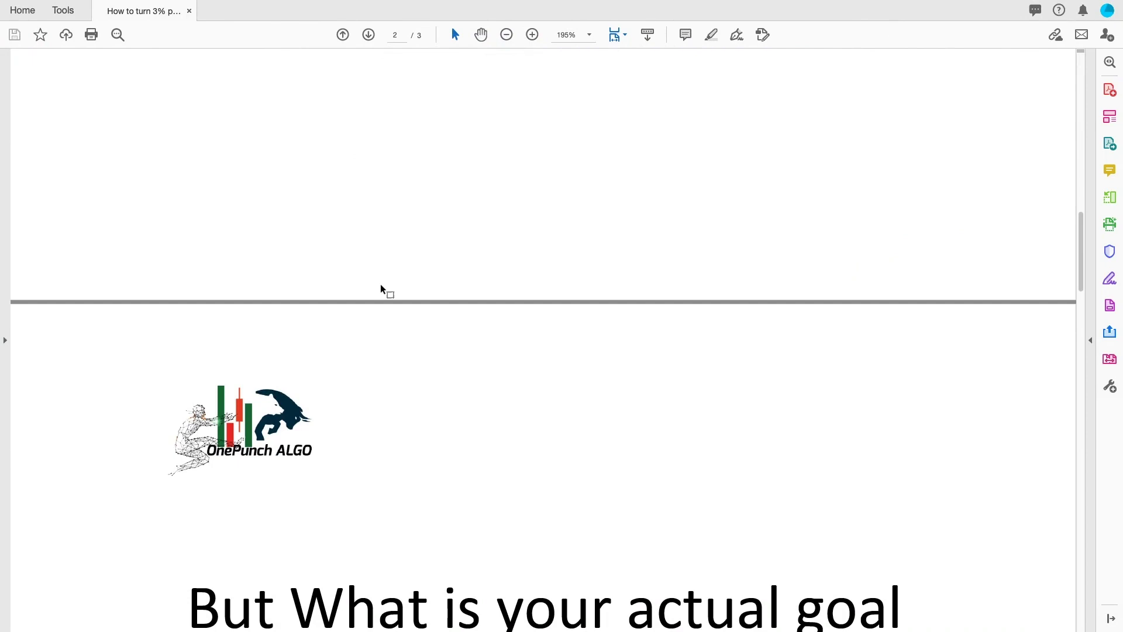
{"action": "scroll", "coordinate": [381, 290], "scroll_direction": "down", "scroll_amount": 5}
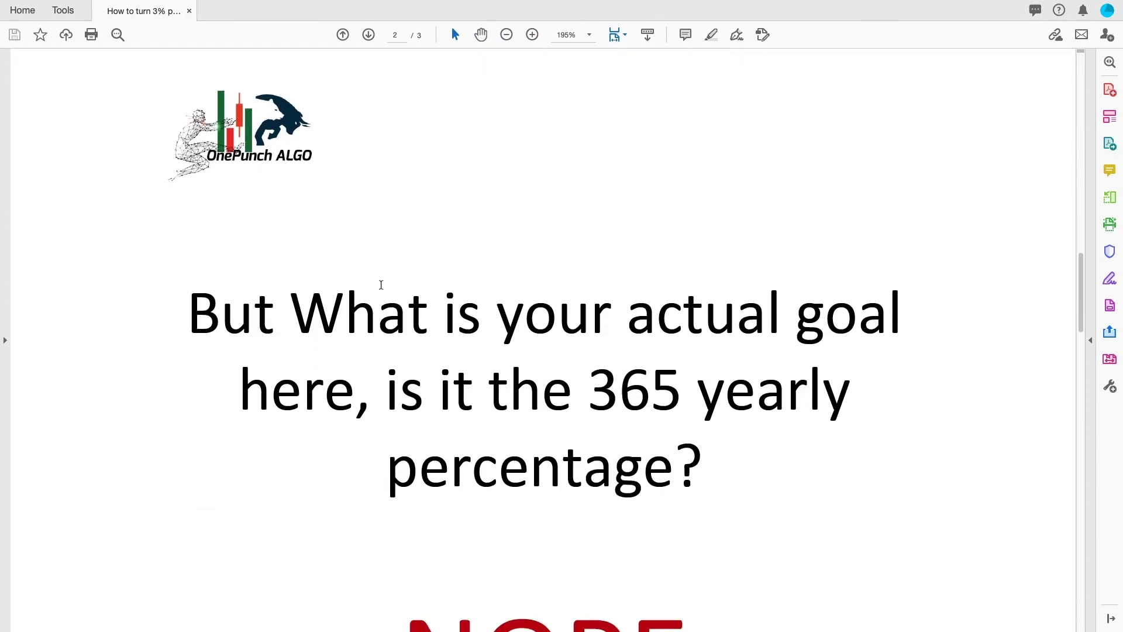
{"action": "scroll", "coordinate": [381, 285], "scroll_direction": "down", "scroll_amount": 4}
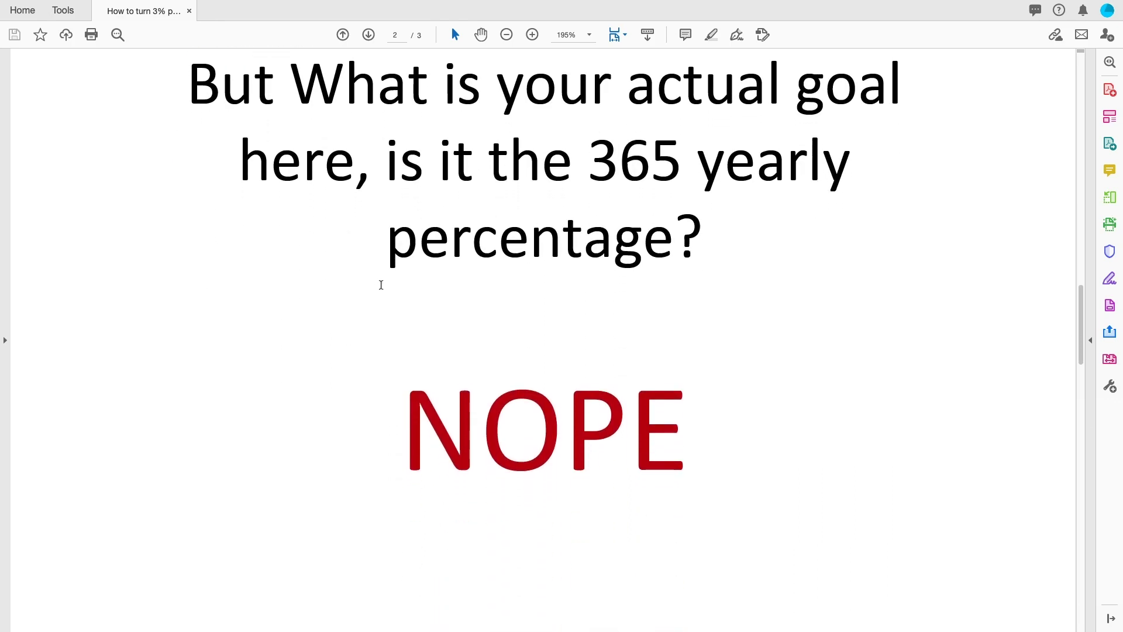
{"action": "scroll", "coordinate": [381, 285], "scroll_direction": "down", "scroll_amount": 4}
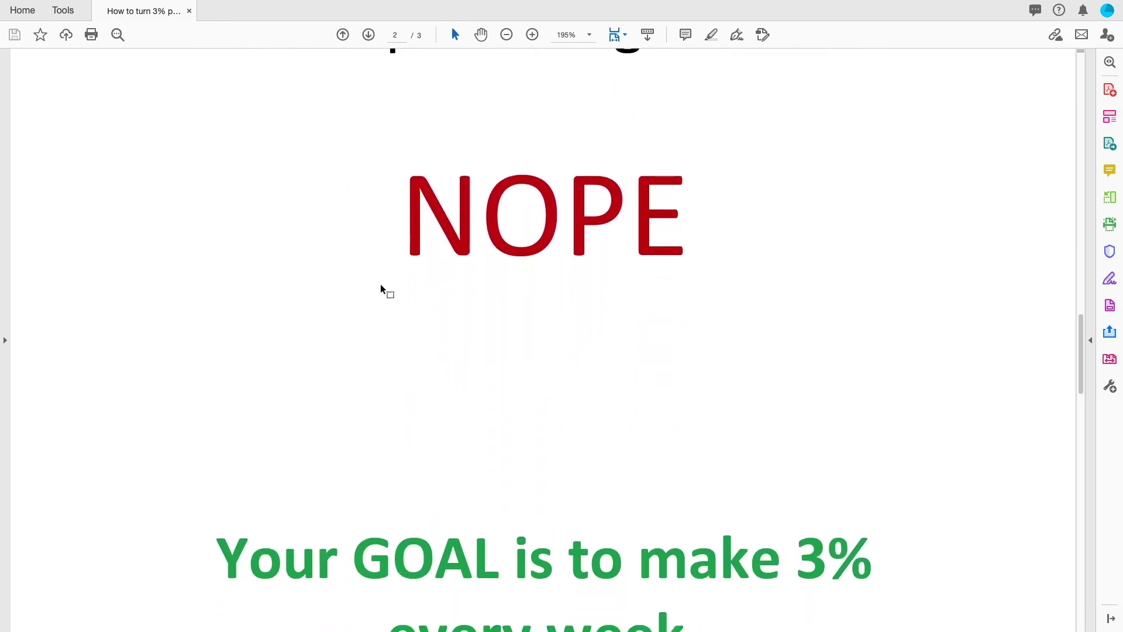
{"action": "scroll", "coordinate": [380, 290], "scroll_direction": "down", "scroll_amount": 3}
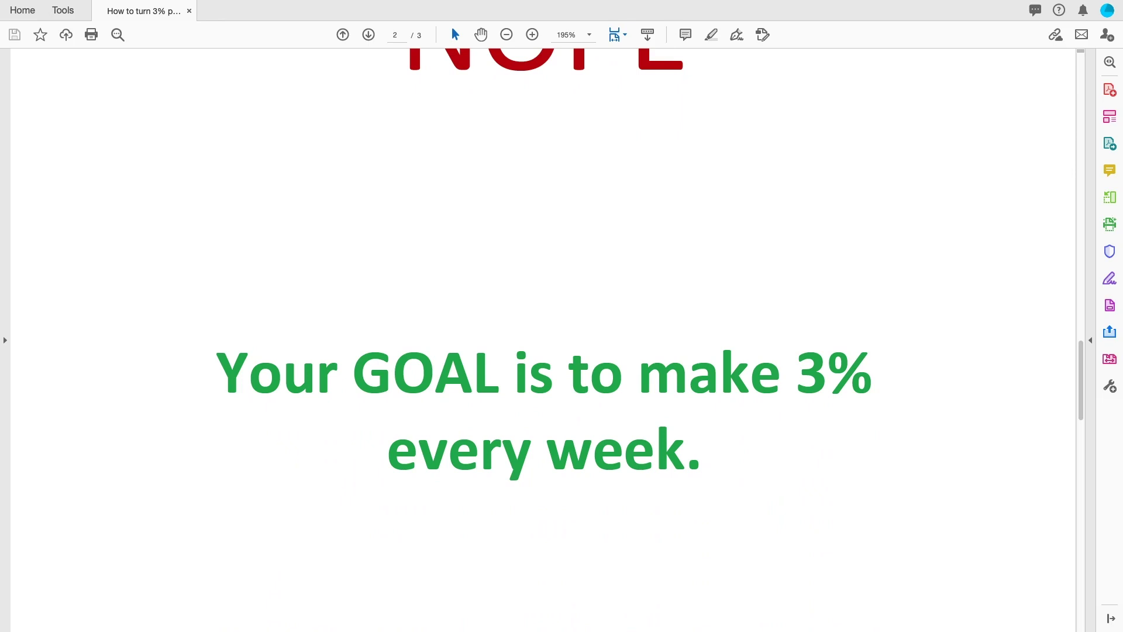
{"action": "scroll", "coordinate": [509, 336], "scroll_direction": "down", "scroll_amount": 10}
{"action": "scroll", "coordinate": [510, 334], "scroll_direction": "up", "scroll_amount": 1}
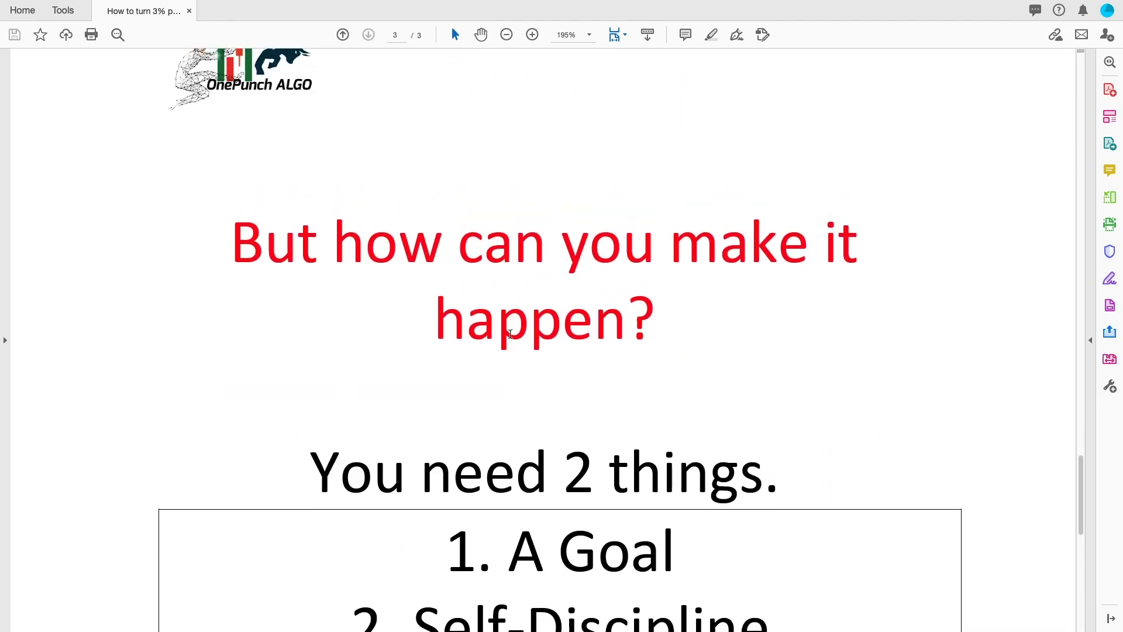
{"action": "scroll", "coordinate": [510, 334], "scroll_direction": "down", "scroll_amount": 3}
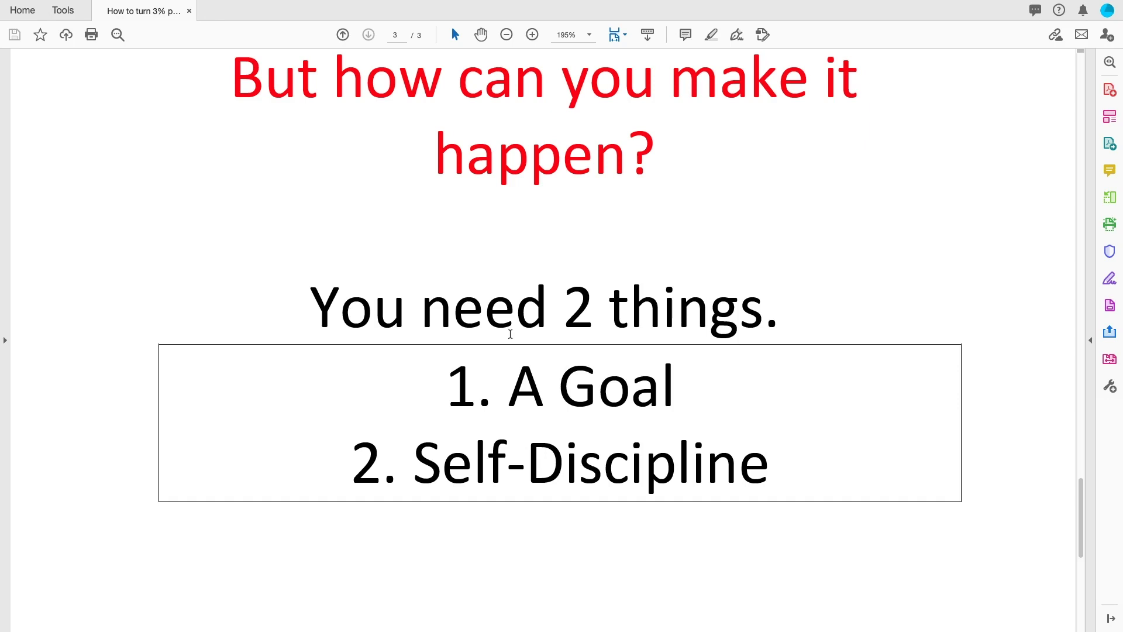
{"action": "scroll", "coordinate": [510, 334], "scroll_direction": "down", "scroll_amount": 1}
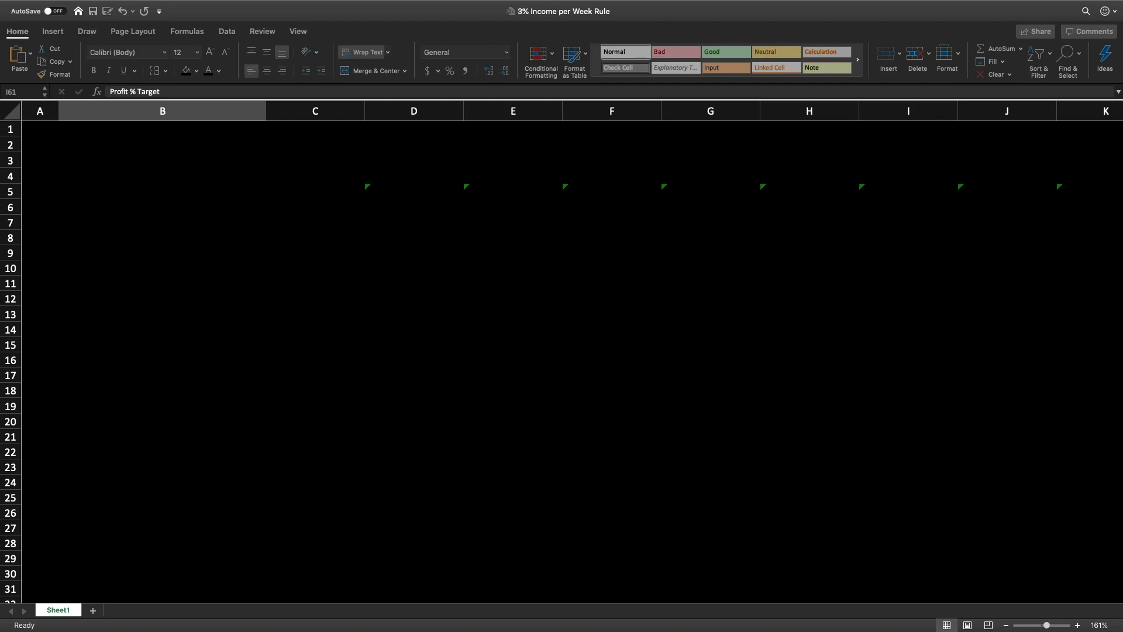
White-fill the labels from Week to Portfolio Value, re-entering 'Profit % Target' and 'Profit + Invesment (Portfolio Value)'.
{"action": "left_click", "coordinate": [97, 144]}
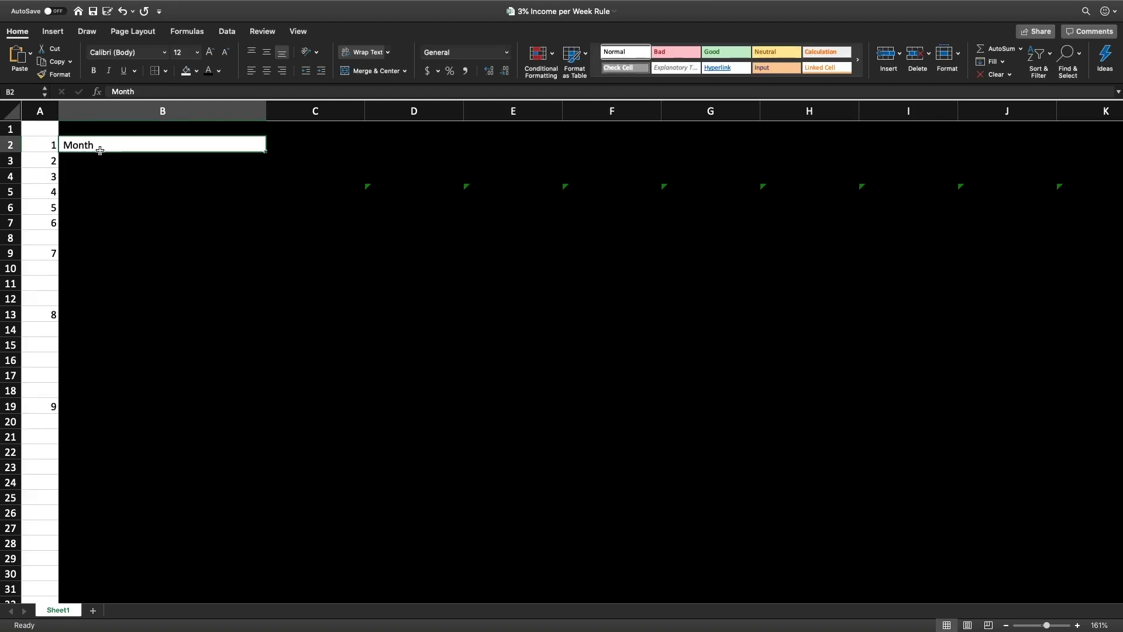
{"action": "left_click", "coordinate": [103, 158]}
{"action": "left_click", "coordinate": [187, 72]}
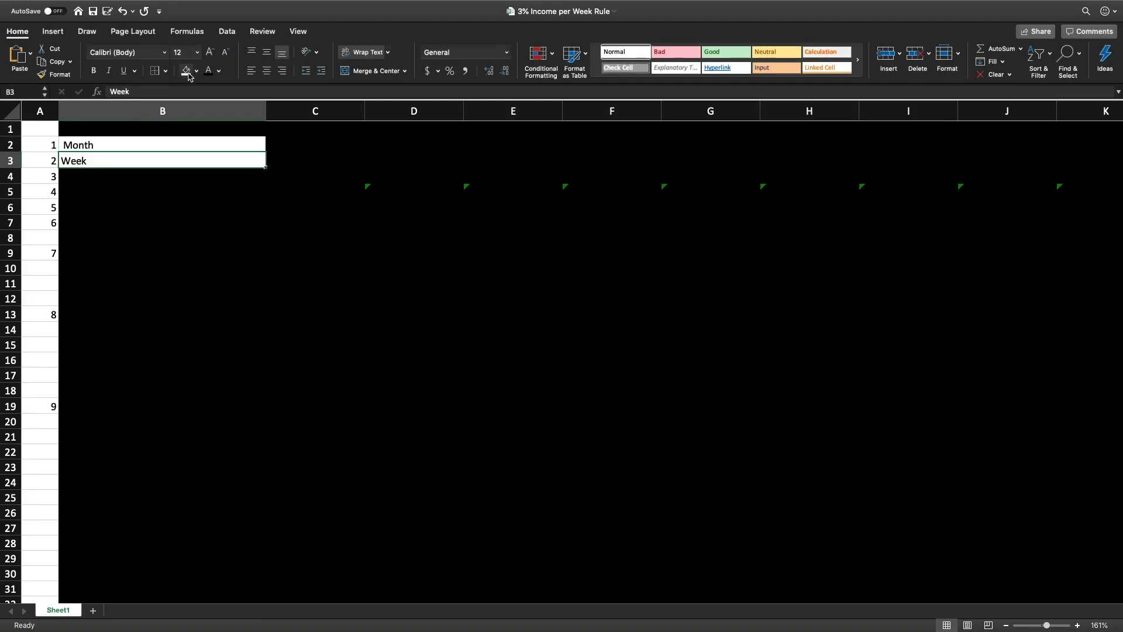
{"action": "left_click", "coordinate": [141, 173]}
{"action": "left_click", "coordinate": [186, 73]}
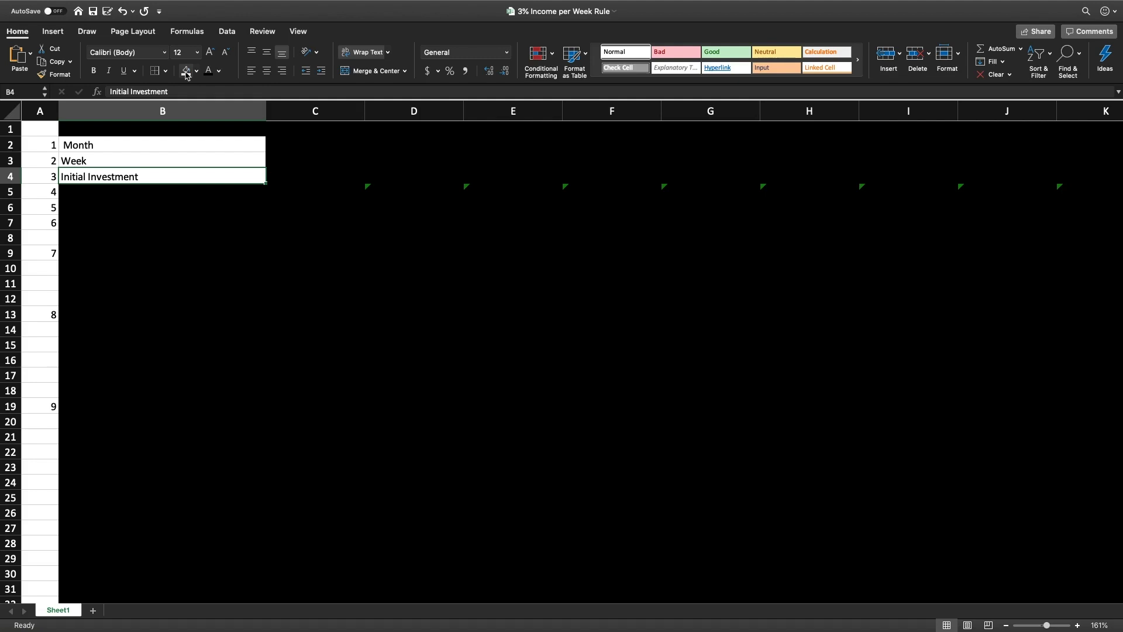
{"action": "left_click", "coordinate": [142, 191]}
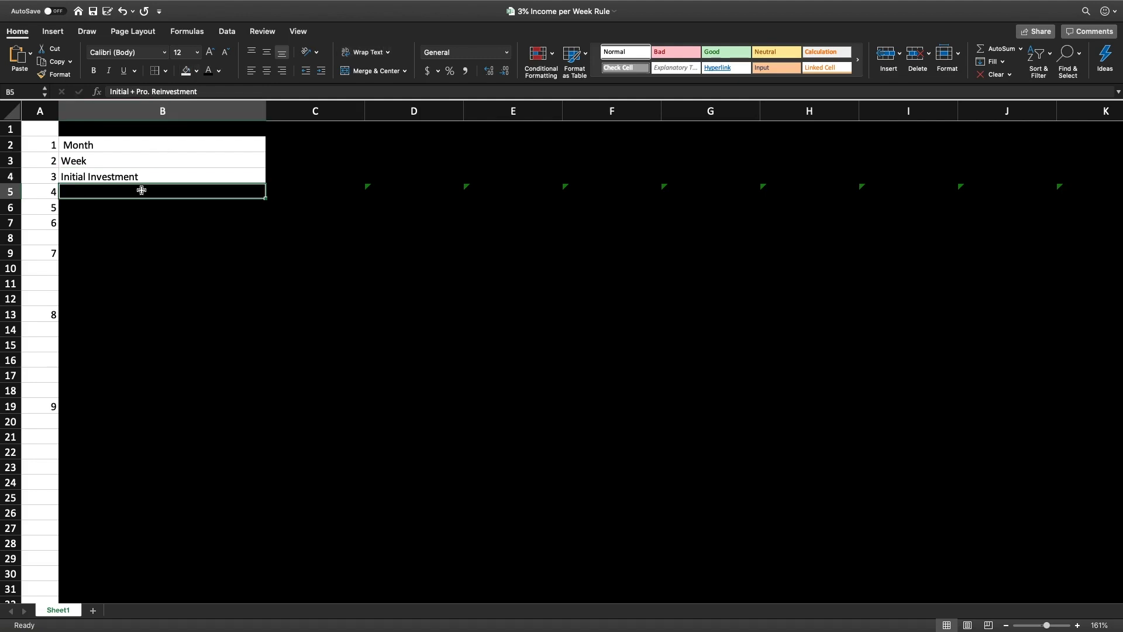
{"action": "left_click", "coordinate": [186, 74]}
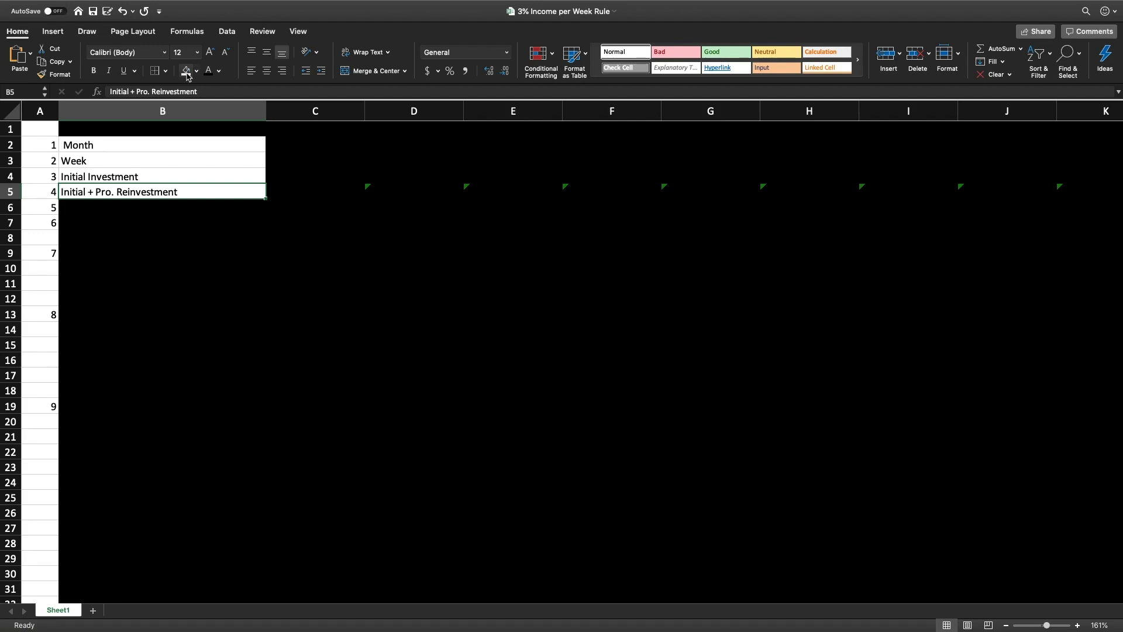
{"action": "key", "text": "Return"}
{"action": "type", "text": "Profit % Target"}
{"action": "left_click", "coordinate": [186, 70]}
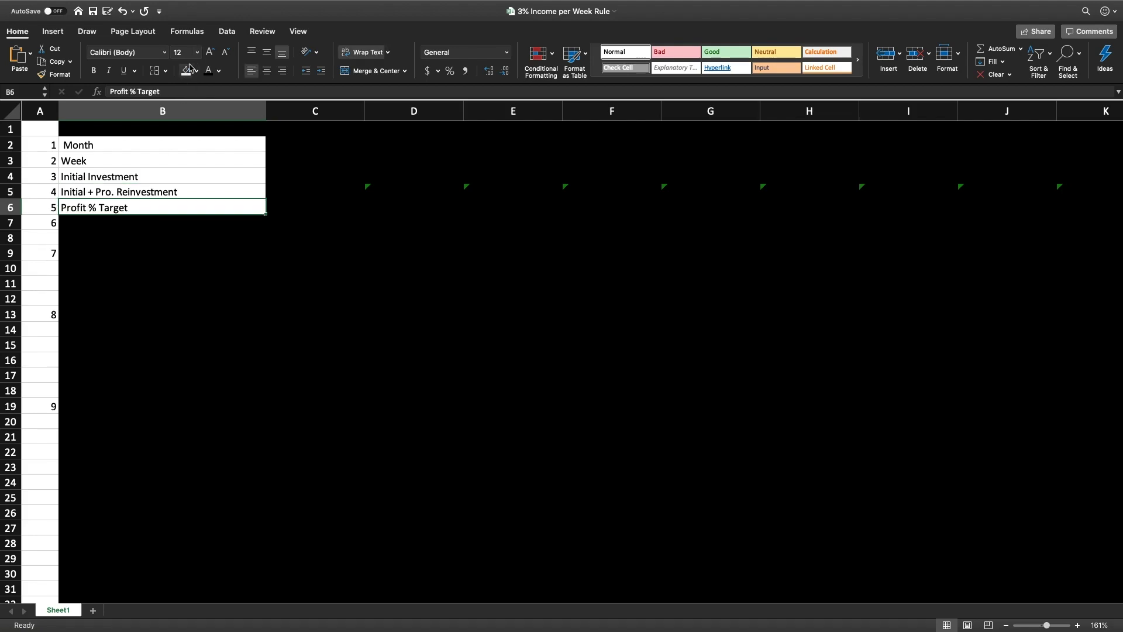
{"action": "key", "text": "Return"}
{"action": "type", "text": "Profit + Invesment (Portfolio Value)"}
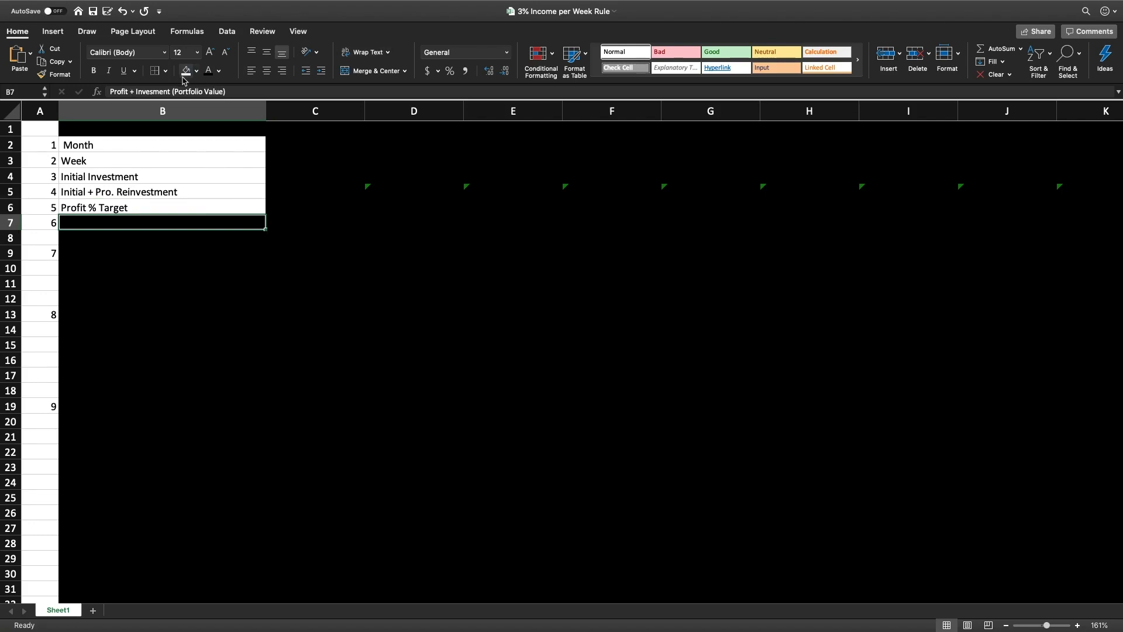
{"action": "left_click", "coordinate": [186, 70]}
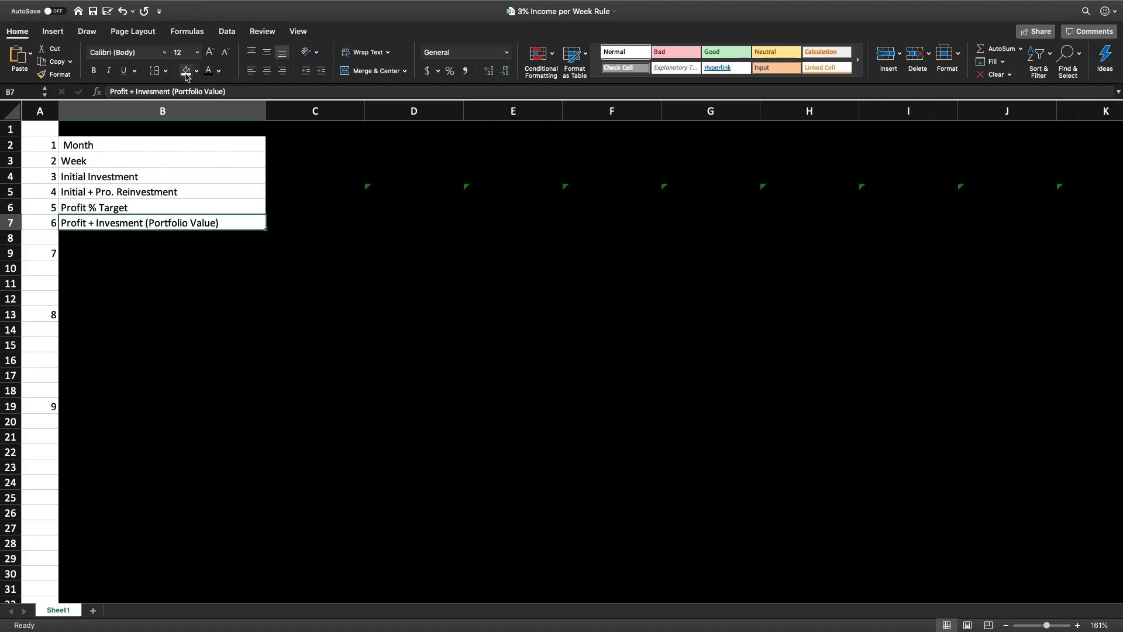
Give the Total Profit, % Gain and Weekly Profit labels a white fill.
{"action": "left_click", "coordinate": [147, 238]}
{"action": "left_click", "coordinate": [148, 252]}
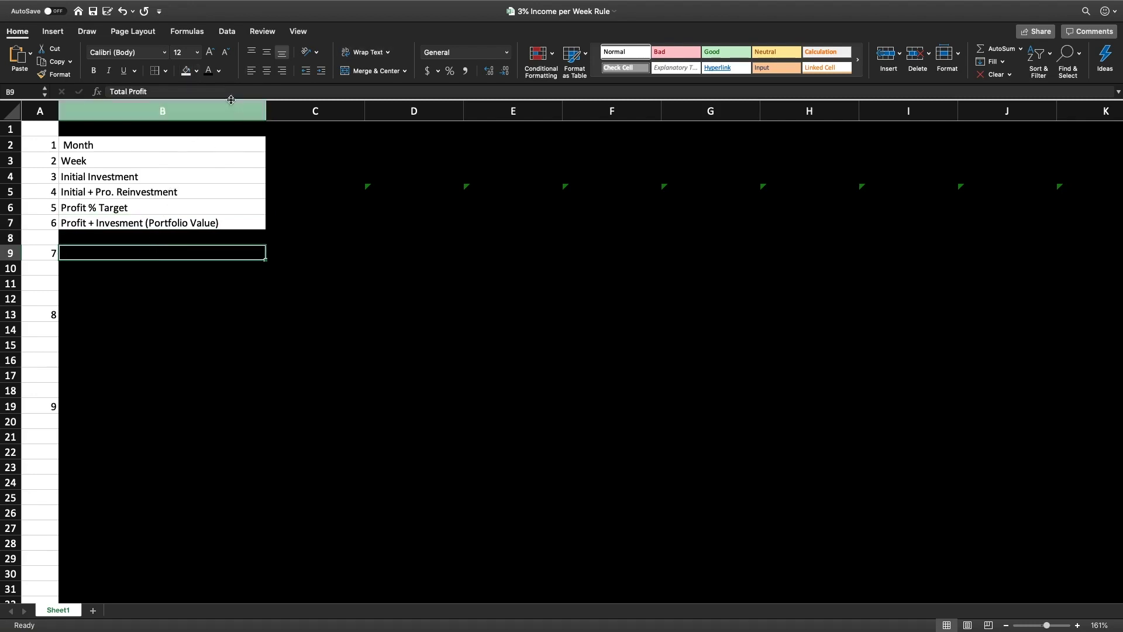
{"action": "left_click", "coordinate": [186, 72]}
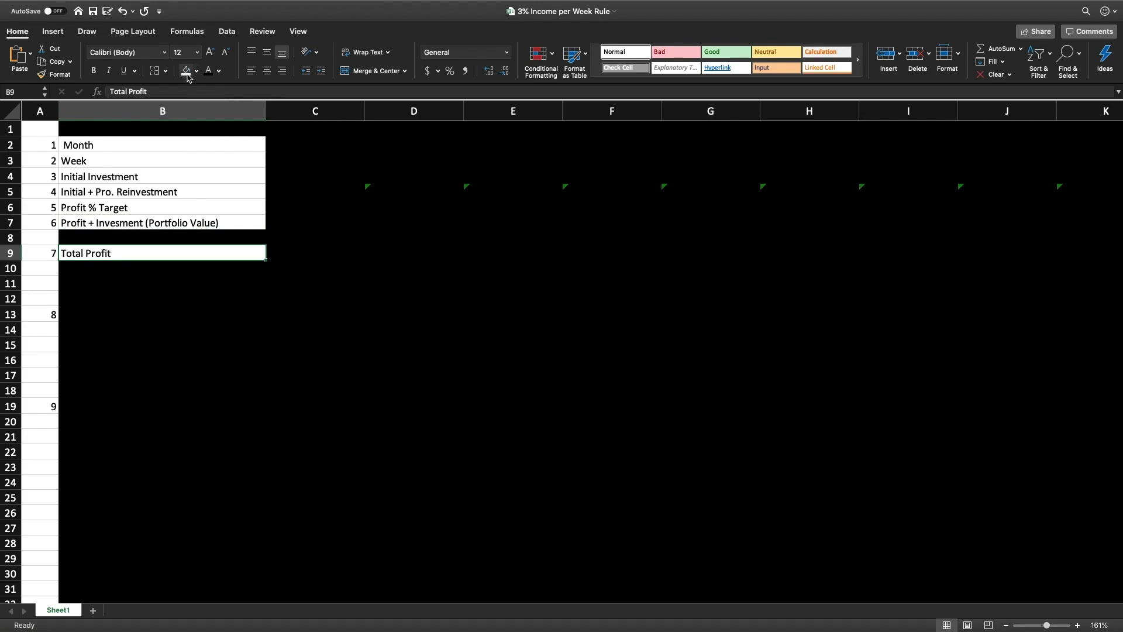
{"action": "key", "text": "Down"}
{"action": "key", "text": "Down"}
{"action": "key", "text": "Down"}
{"action": "key", "text": "Down"}
{"action": "left_click", "coordinate": [187, 72]}
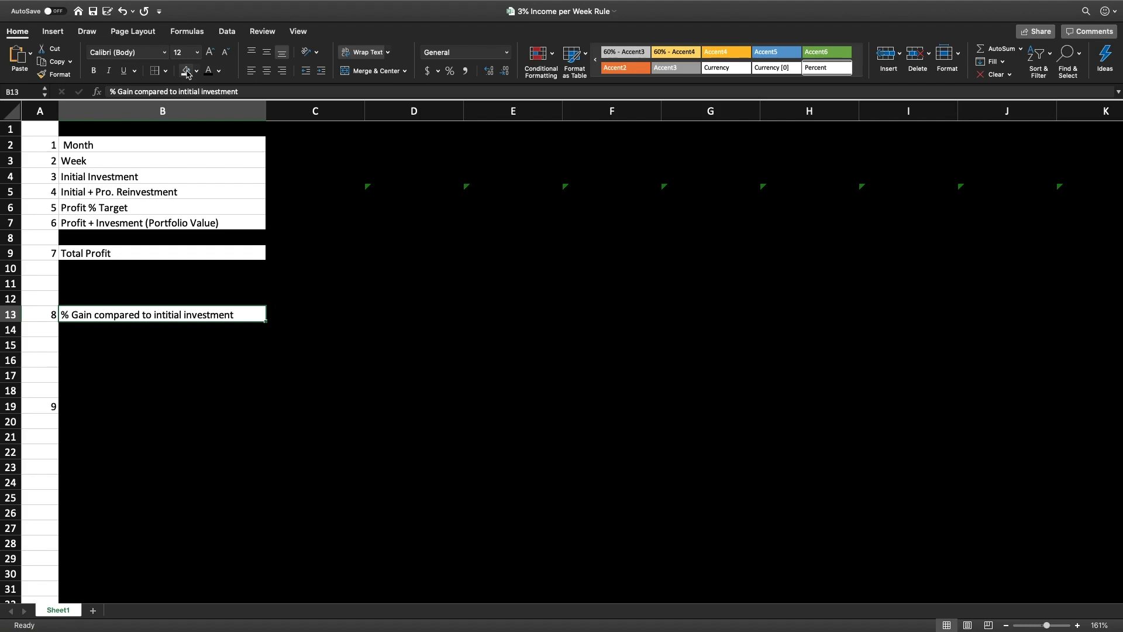
{"action": "left_click", "coordinate": [159, 405]}
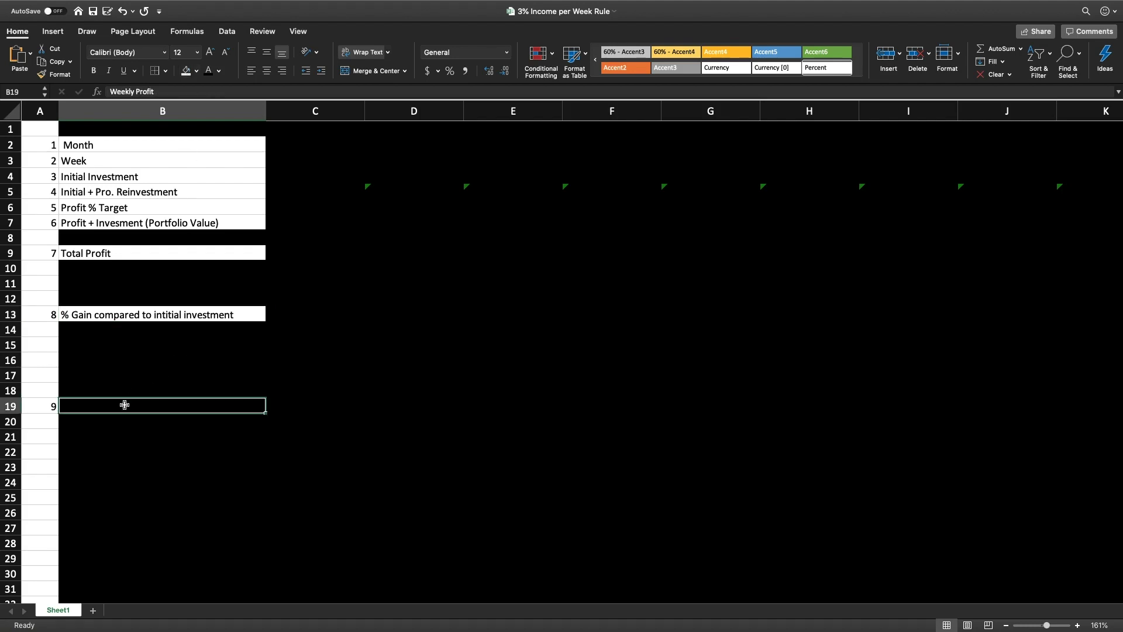
{"action": "left_click", "coordinate": [186, 71]}
{"action": "scroll", "coordinate": [227, 311], "scroll_direction": "down", "scroll_amount": 1}
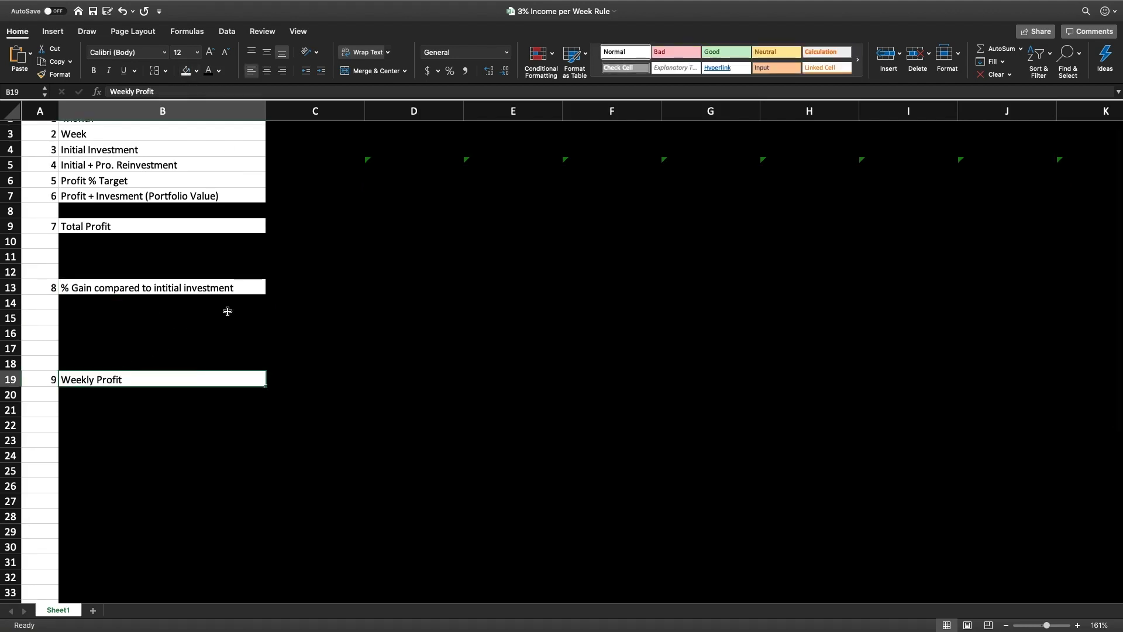
{"action": "scroll", "coordinate": [227, 311], "scroll_direction": "up", "scroll_amount": 2}
Fill all of column C white to reveal week 1's values.
{"action": "left_click", "coordinate": [315, 110]}
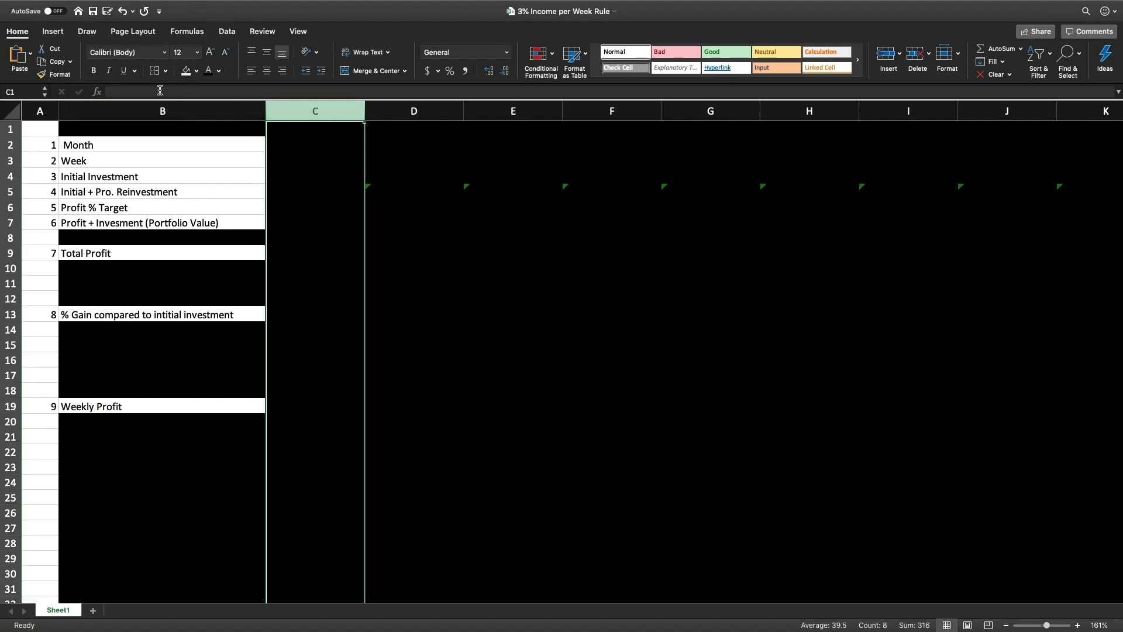
{"action": "left_click", "coordinate": [186, 71]}
{"action": "left_click", "coordinate": [377, 207]}
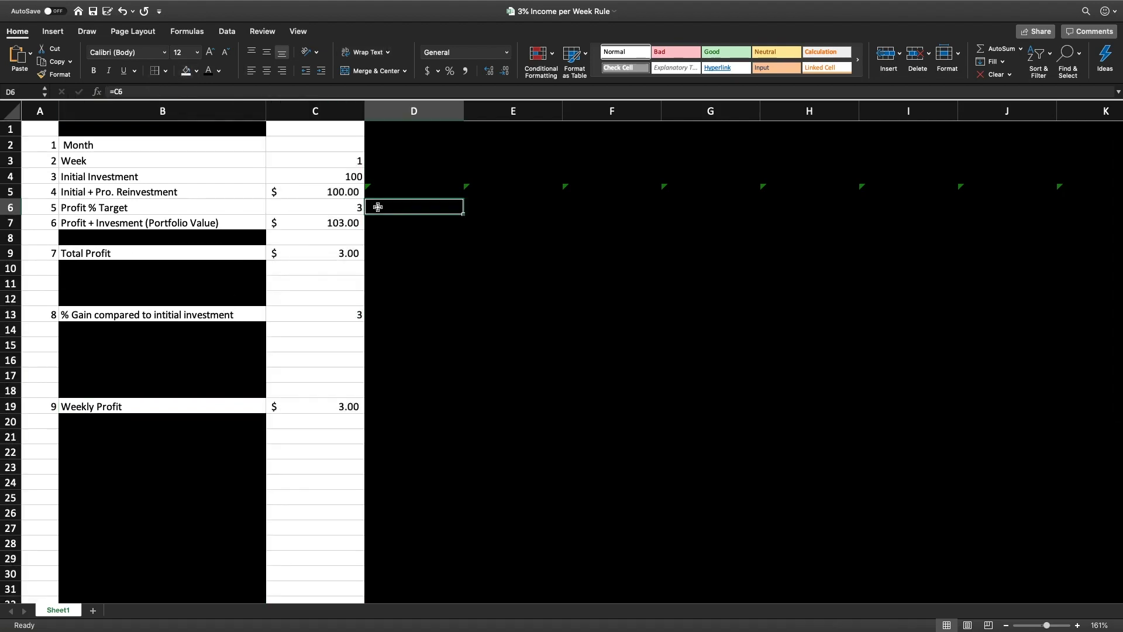
{"action": "left_click", "coordinate": [349, 145]}
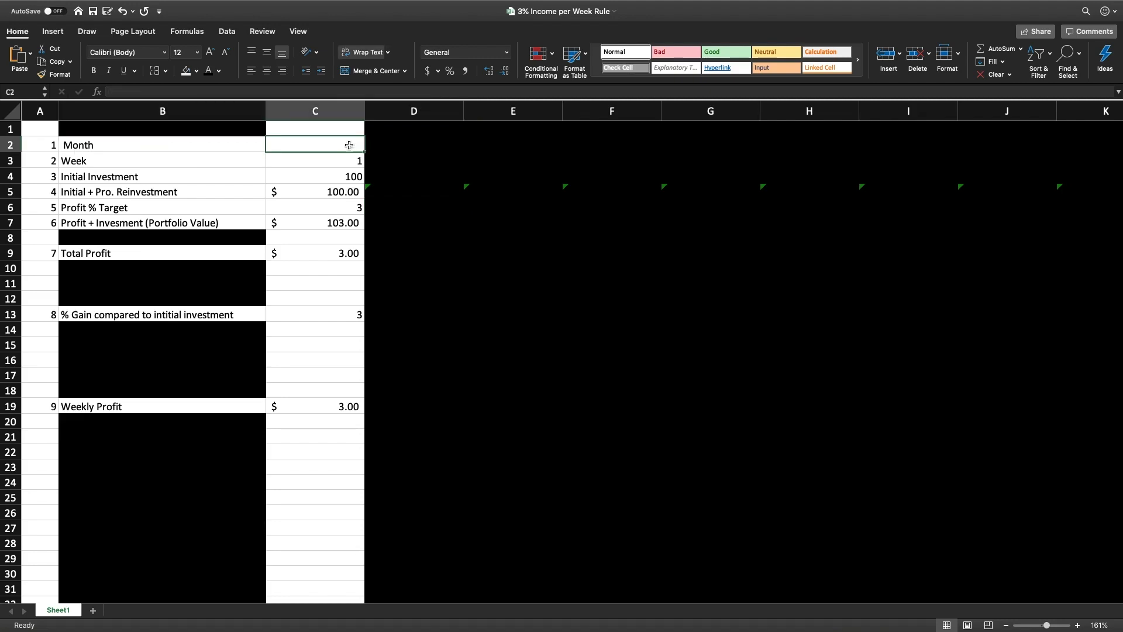
{"action": "left_click", "coordinate": [328, 111]}
{"action": "left_click", "coordinate": [340, 144]}
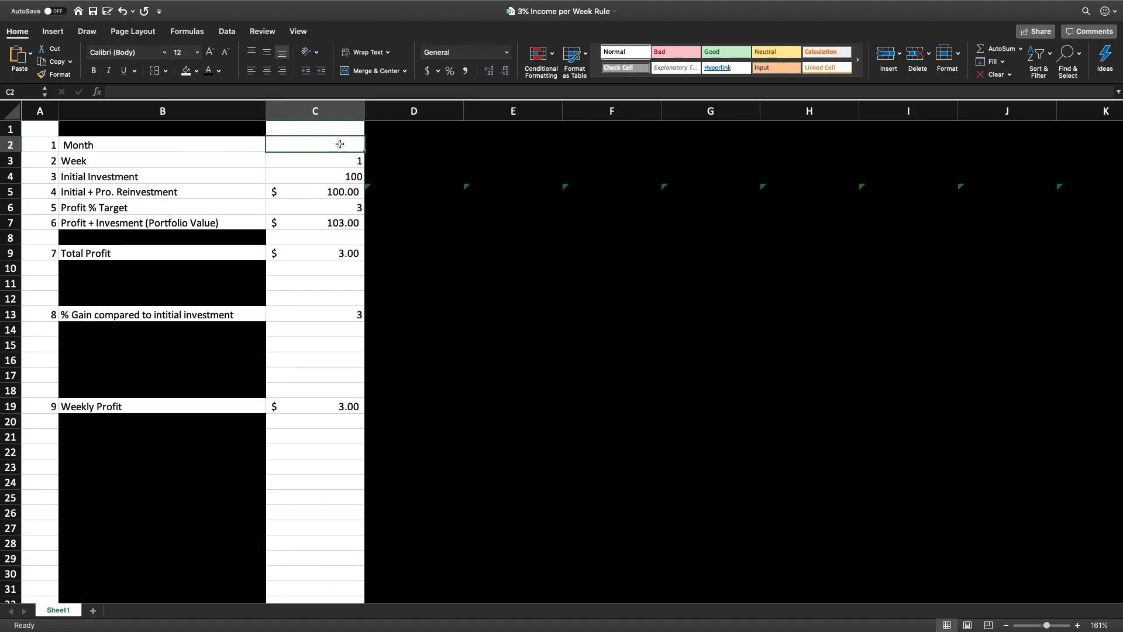
{"action": "left_click", "coordinate": [336, 162]}
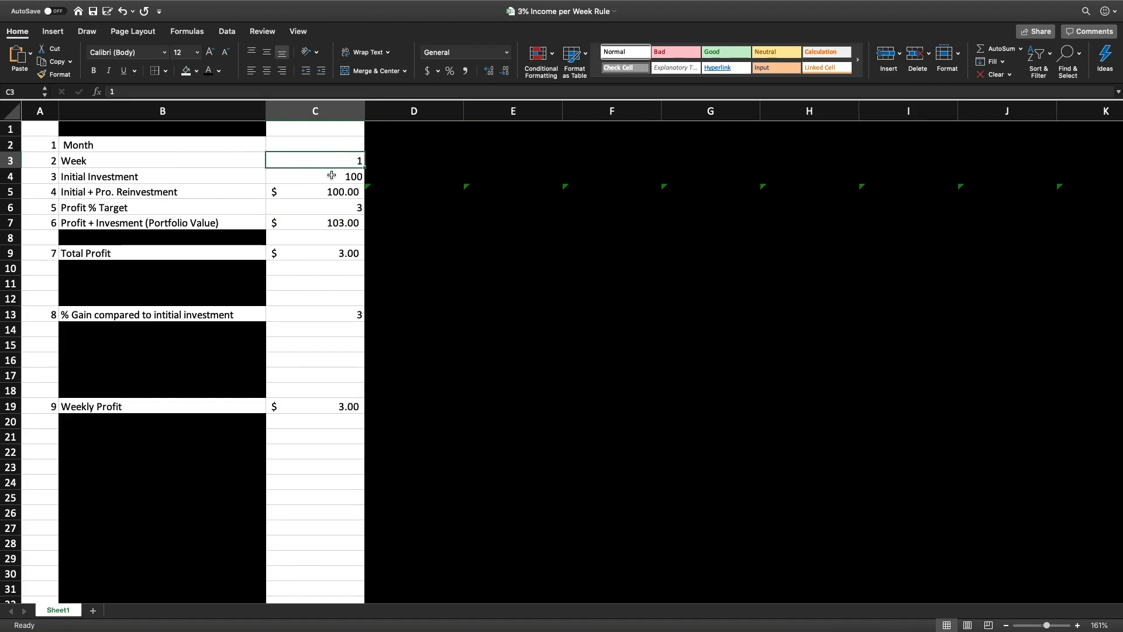
{"action": "left_click", "coordinate": [331, 175]}
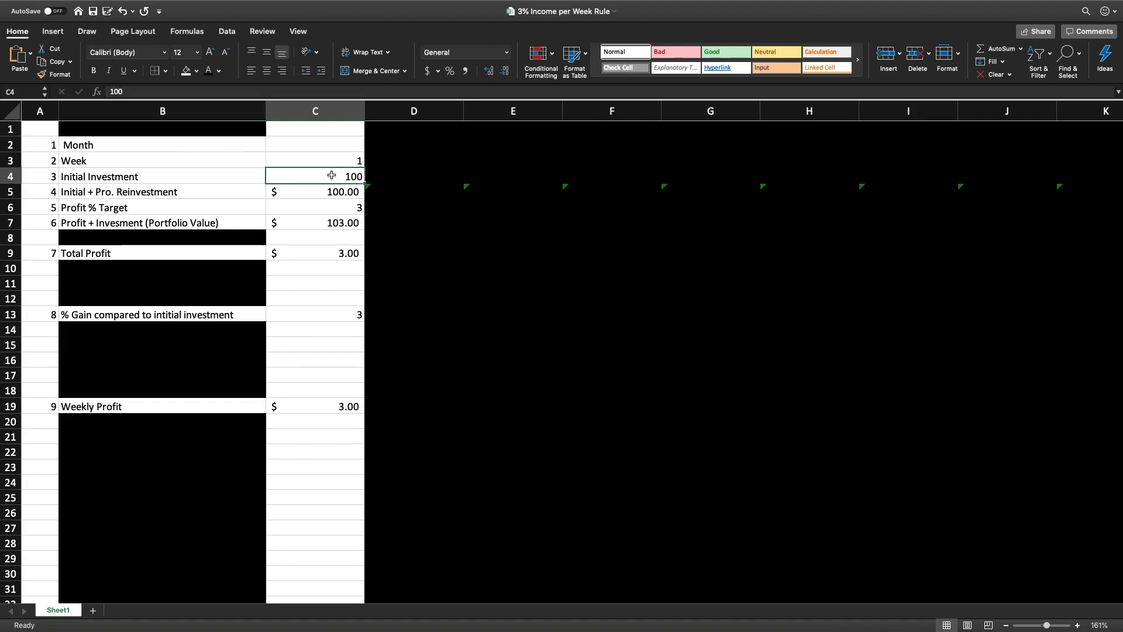
{"action": "left_click", "coordinate": [323, 193]}
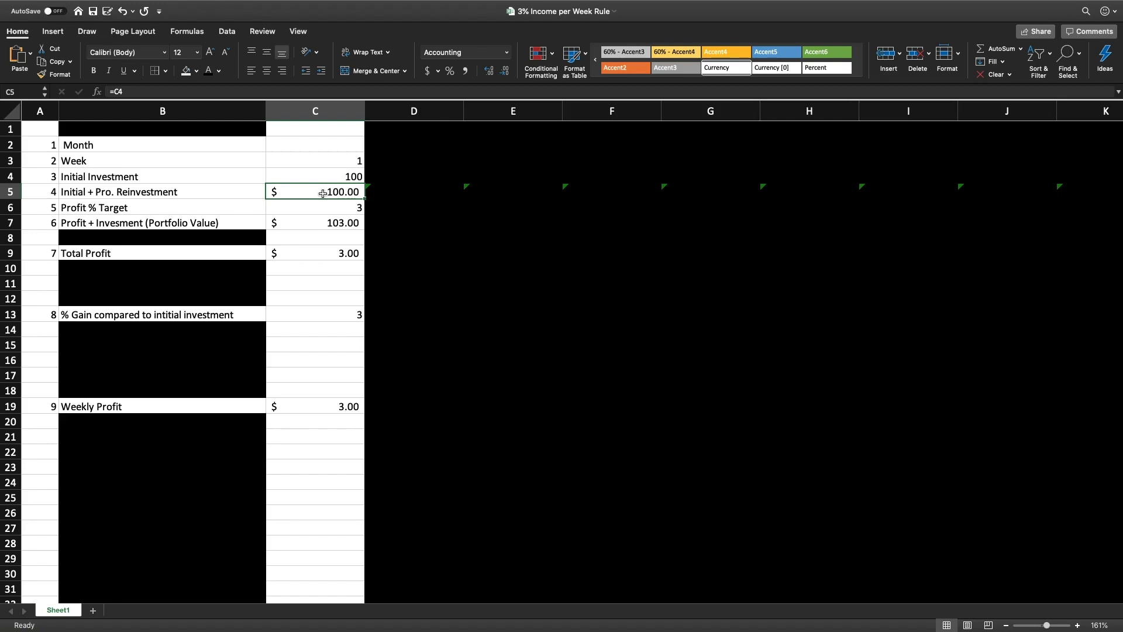
{"action": "left_click", "coordinate": [324, 204]}
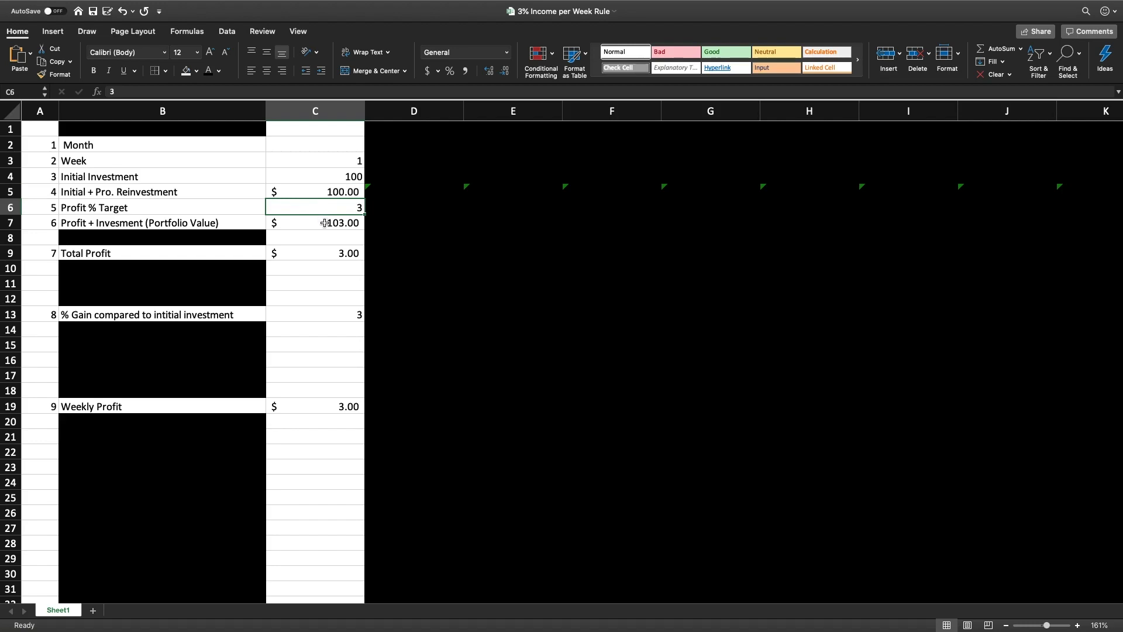
{"action": "left_click", "coordinate": [324, 221]}
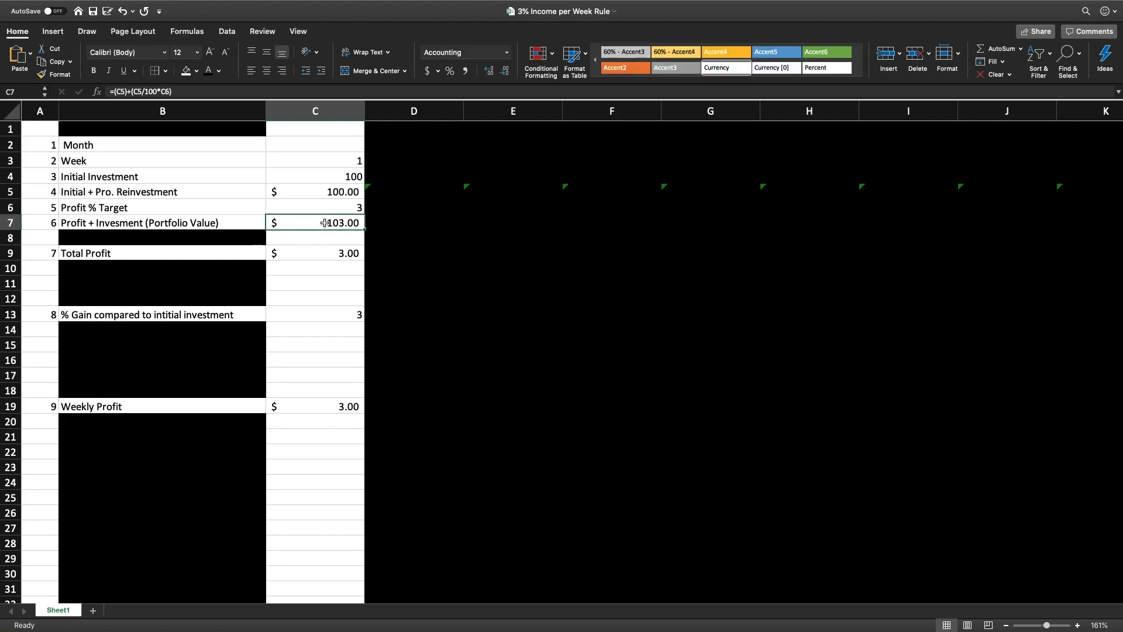
{"action": "left_click", "coordinate": [304, 253]}
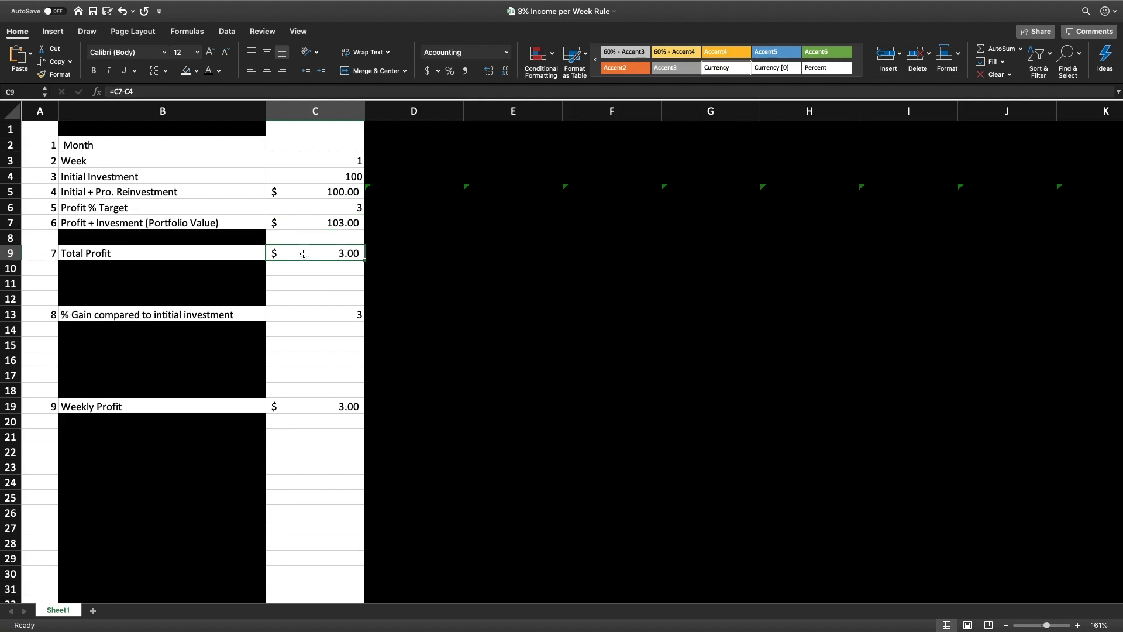
{"action": "left_click", "coordinate": [297, 314]}
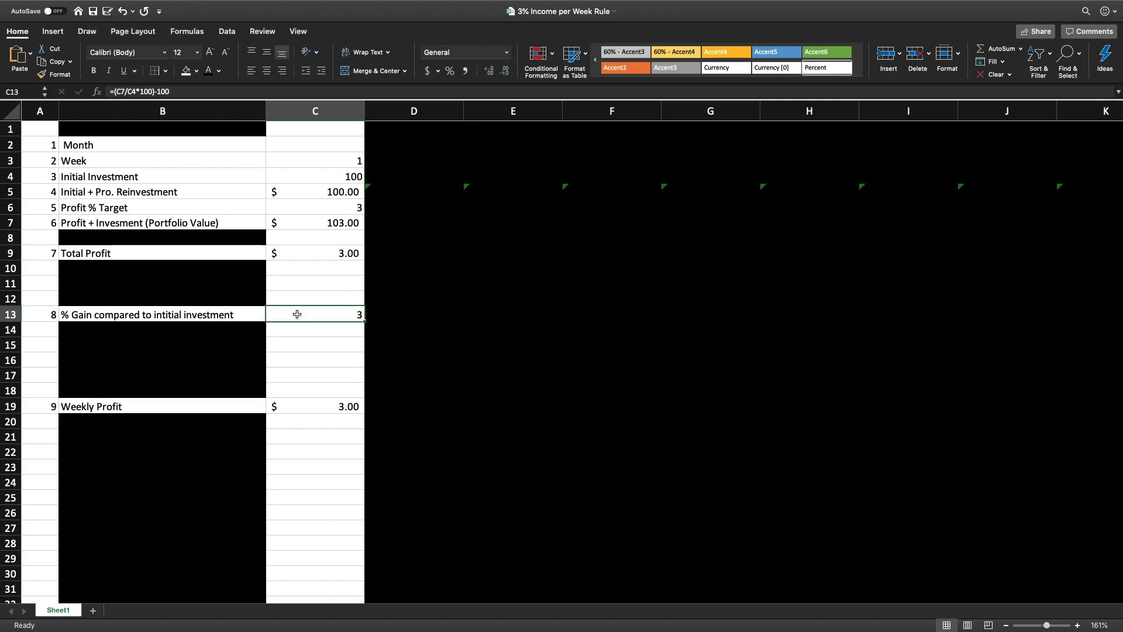
{"action": "left_click", "coordinate": [303, 407]}
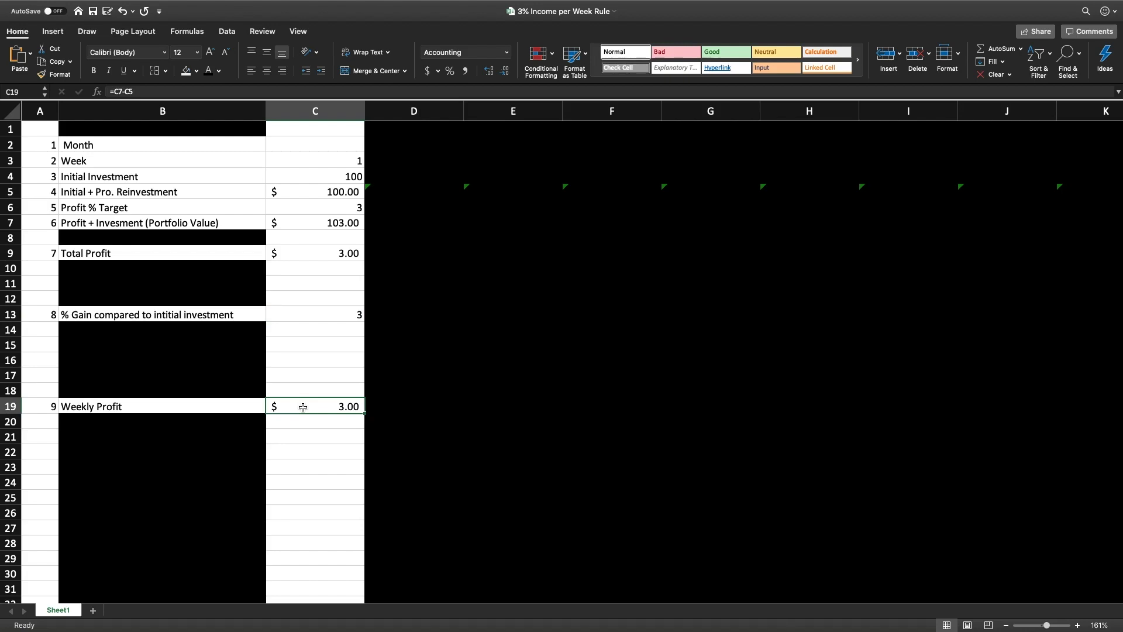
{"action": "left_click", "coordinate": [401, 112]}
Paste week 1 into column D and verify week 2's formulas: $106.09 portfolio, $3.09 weekly profit.
{"action": "key", "text": "ctrl+z"}
{"action": "left_click", "coordinate": [434, 158]}
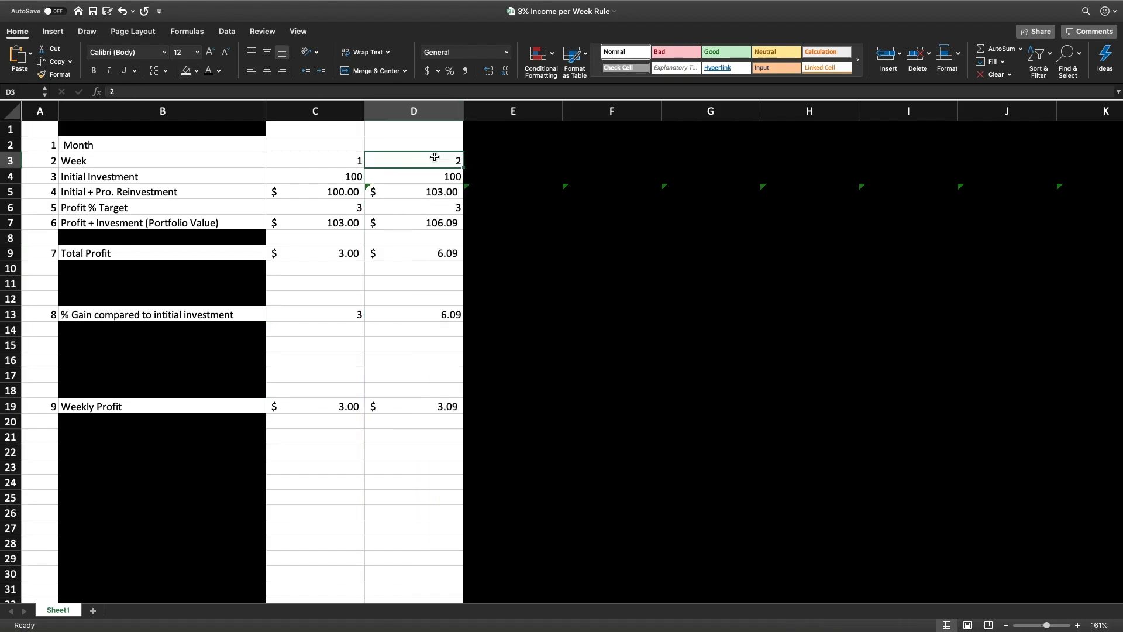
{"action": "left_click", "coordinate": [422, 178]}
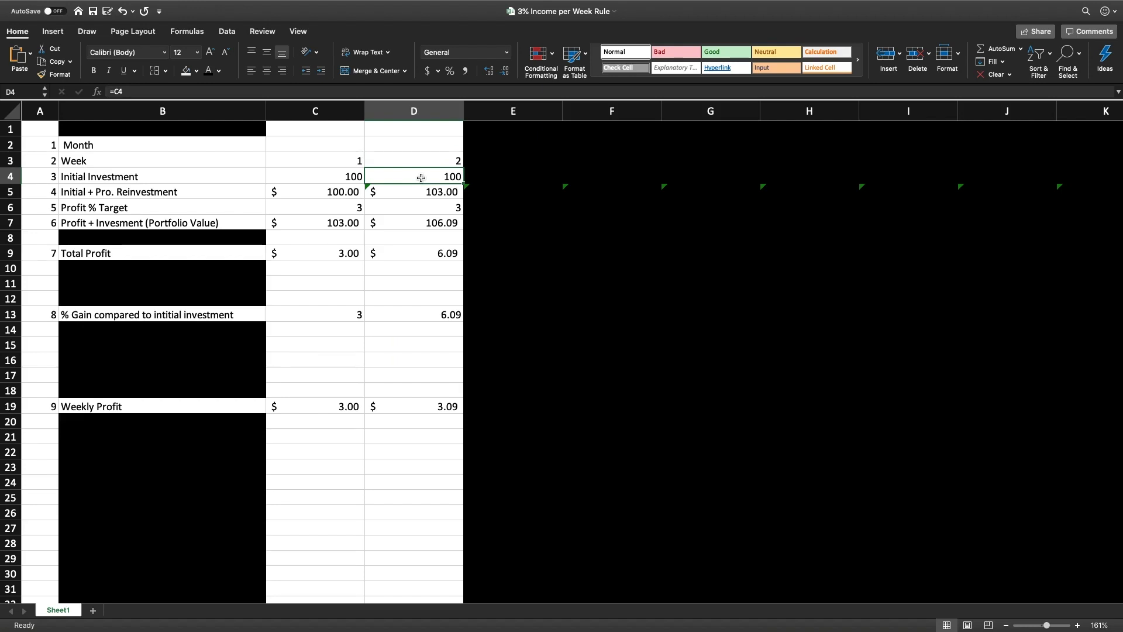
{"action": "left_click", "coordinate": [414, 190]}
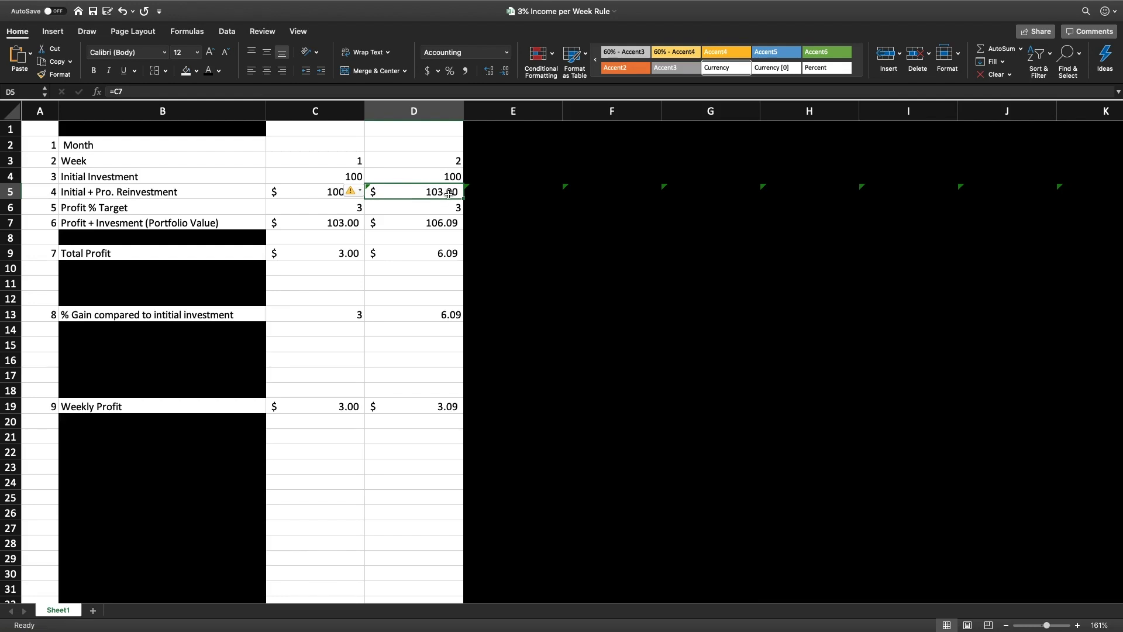
{"action": "left_click", "coordinate": [423, 207]}
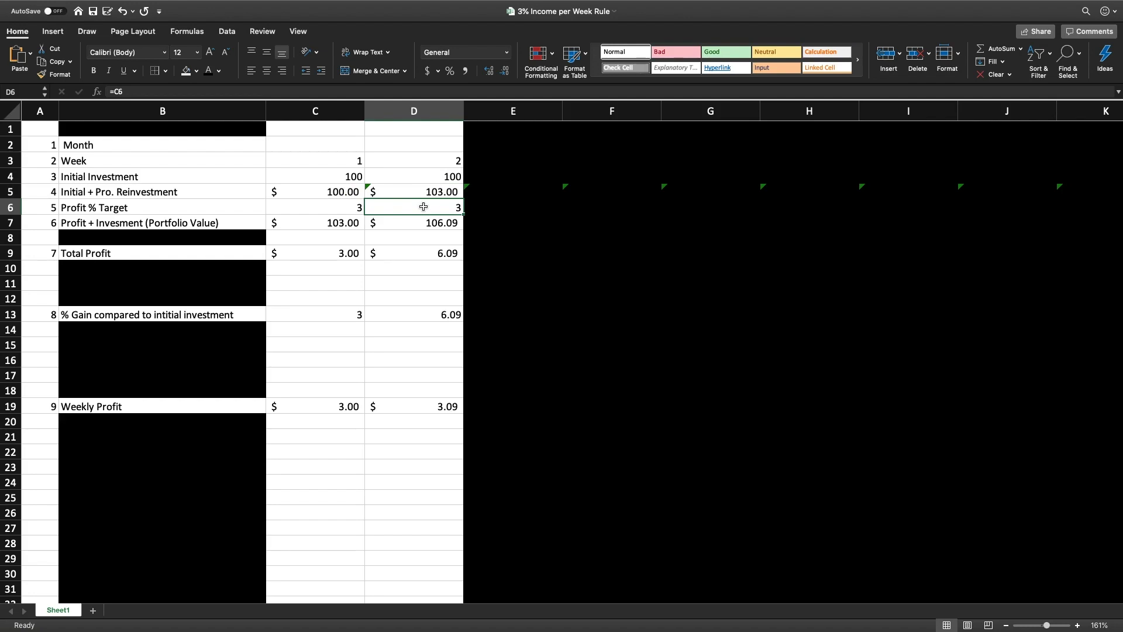
{"action": "left_click", "coordinate": [427, 222]}
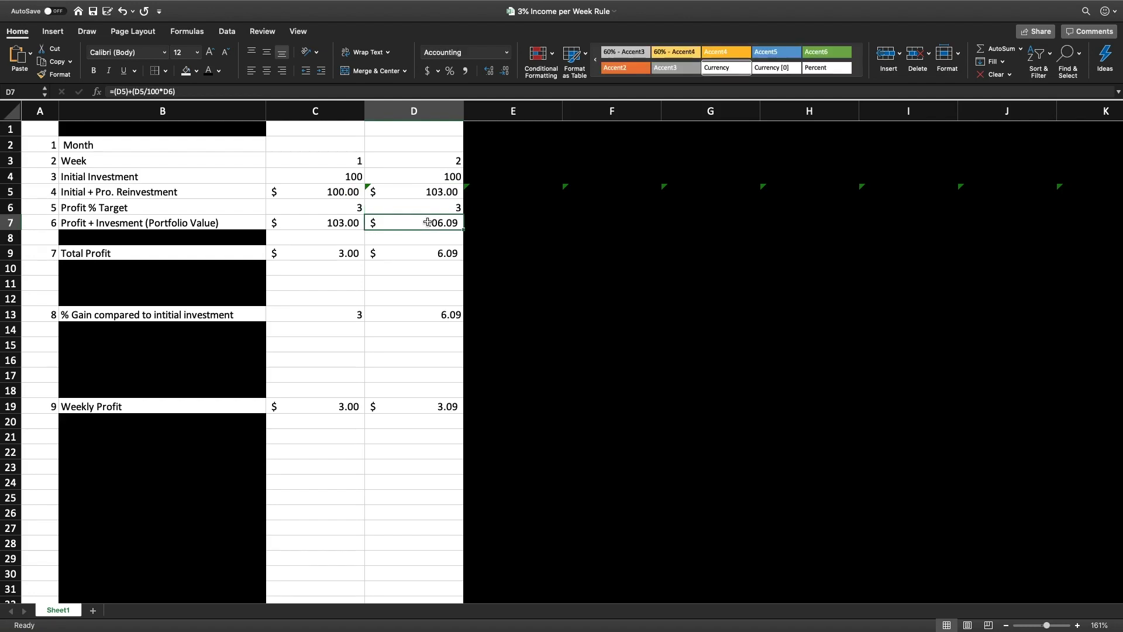
{"action": "left_click", "coordinate": [407, 253]}
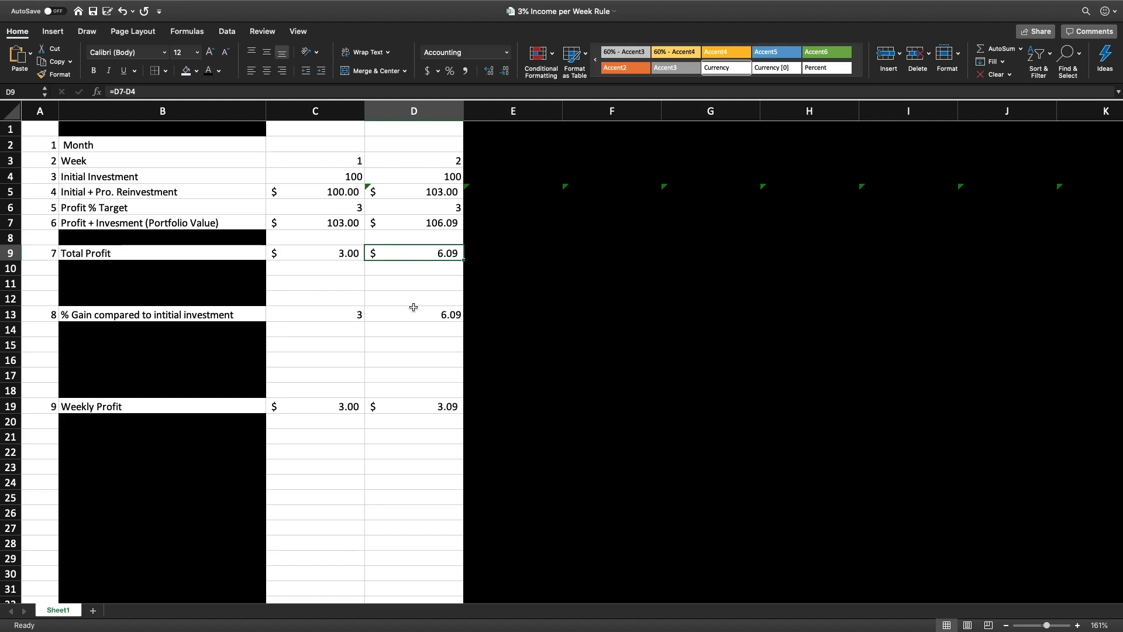
{"action": "left_click", "coordinate": [413, 310]}
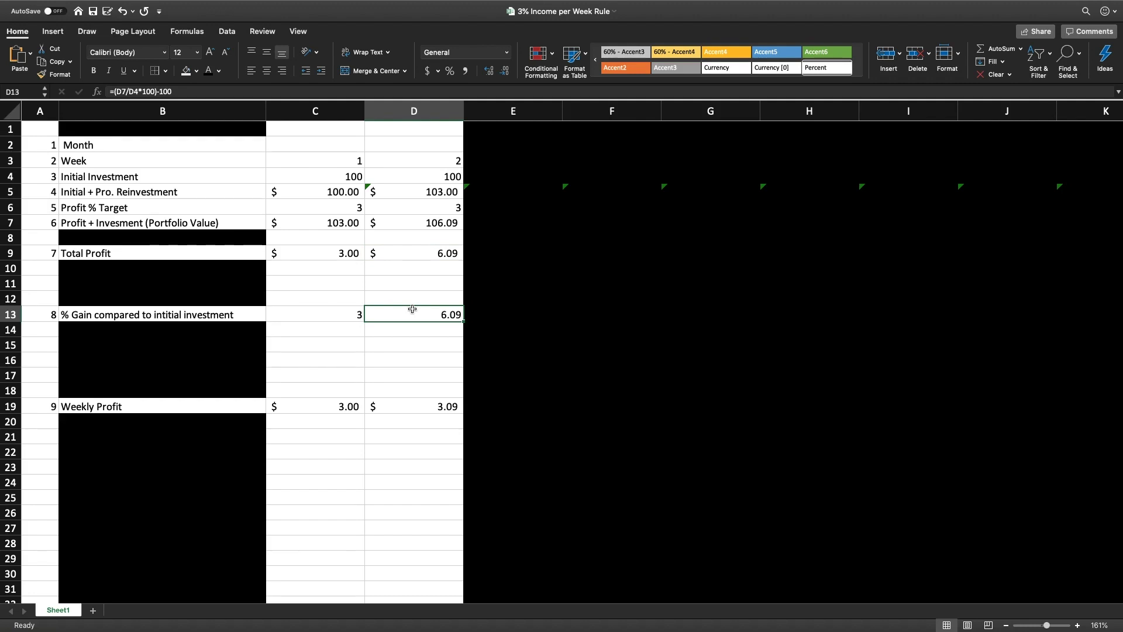
{"action": "left_click", "coordinate": [404, 404]}
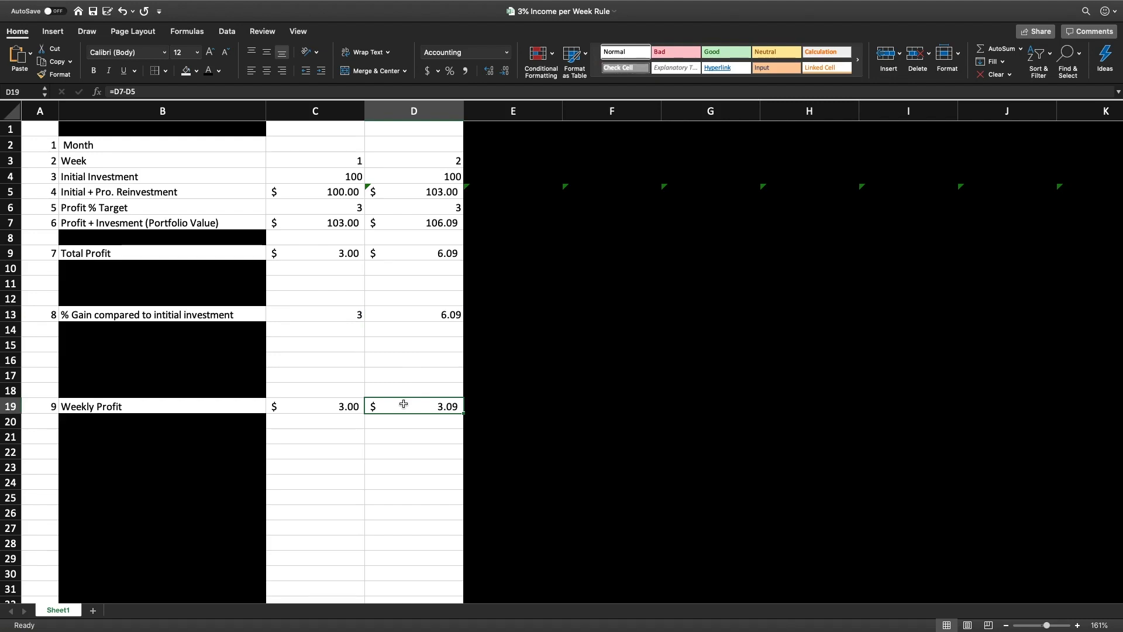
{"action": "left_click", "coordinate": [513, 111]}
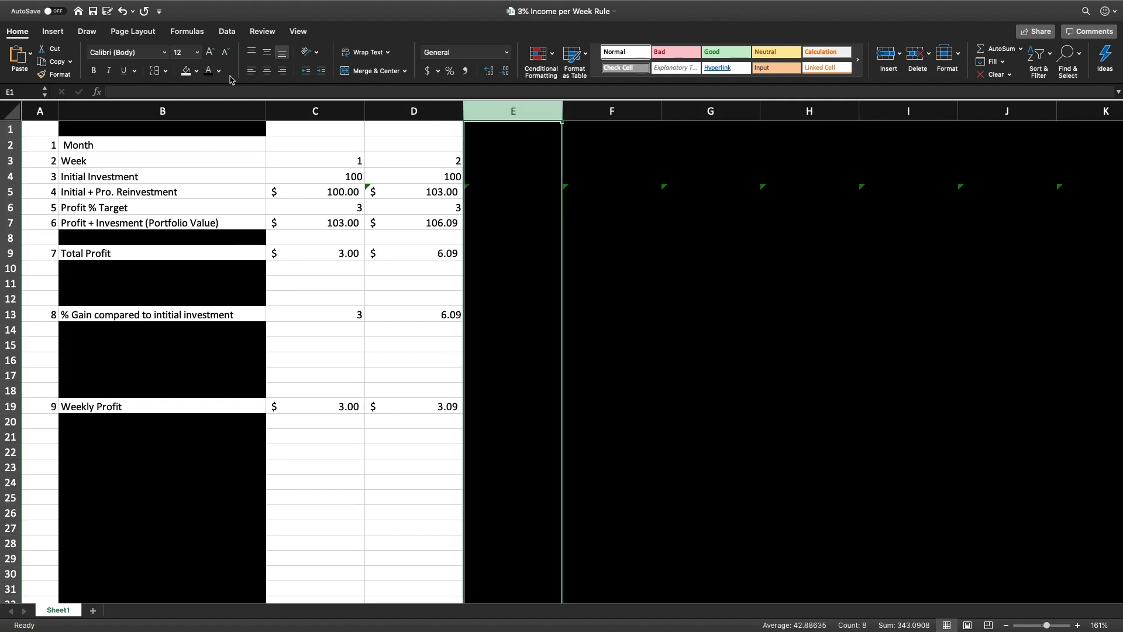
{"action": "key", "text": "ctrl+r"}
{"action": "key", "text": "Right"}
{"action": "key", "text": "ctrl+space"}
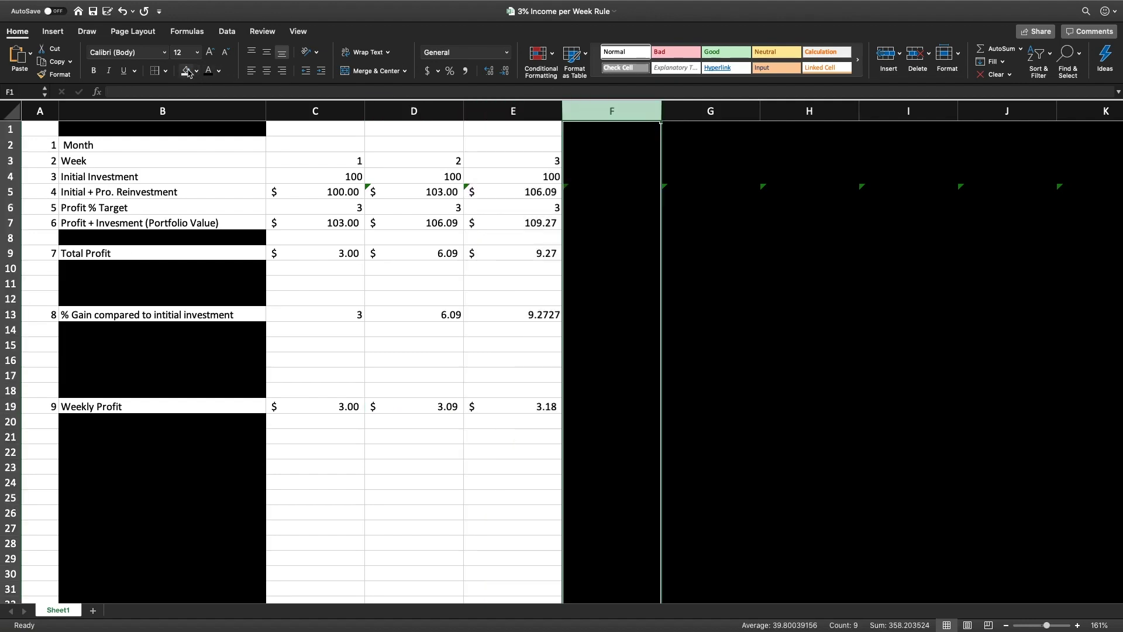
{"action": "key", "text": "ctrl+r"}
{"action": "left_click", "coordinate": [711, 110]}
{"action": "key", "text": "ctrl+r"}
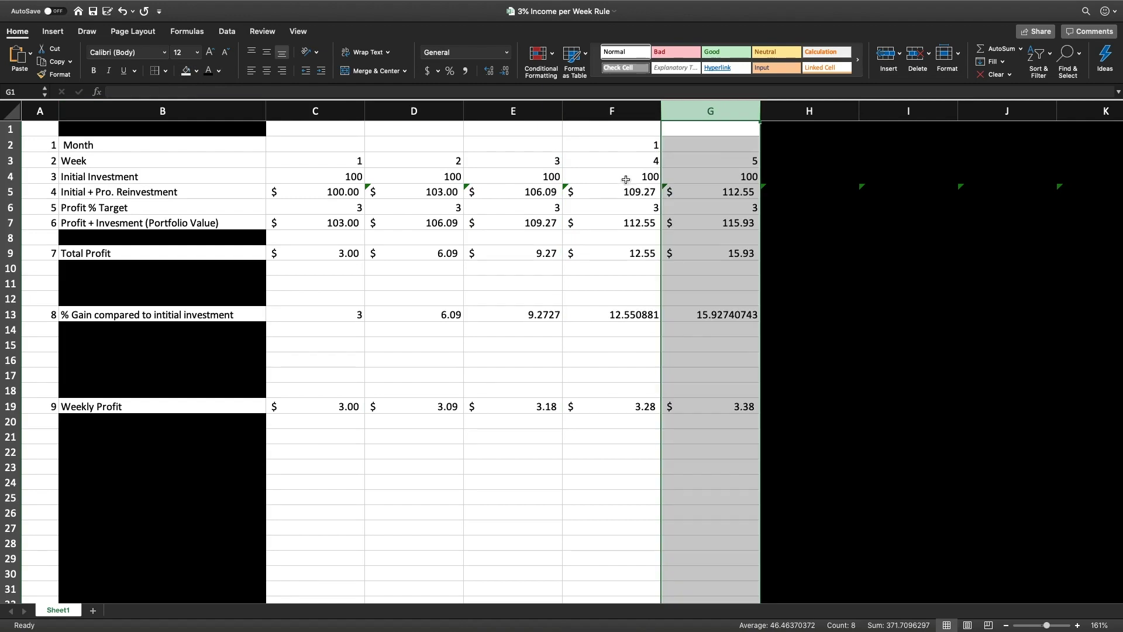
{"action": "left_click", "coordinate": [630, 117]}
{"action": "left_click_drag", "start_coordinate": [316, 144], "coordinate": [609, 408]}
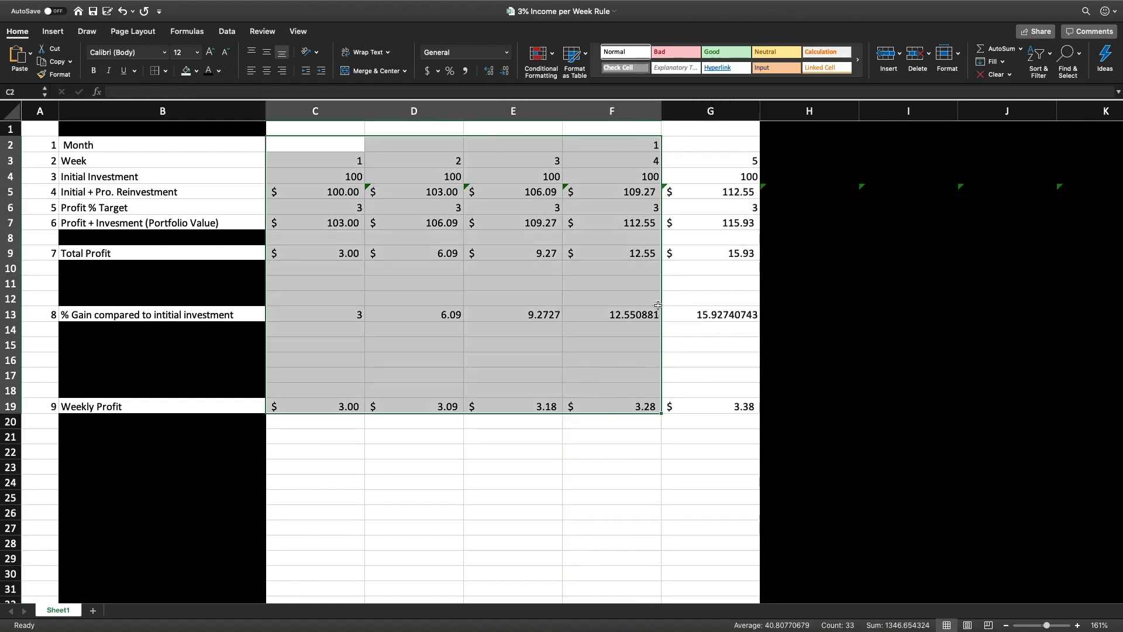
{"action": "left_click", "coordinate": [636, 146]}
{"action": "left_click_drag", "start_coordinate": [636, 161], "coordinate": [637, 413]}
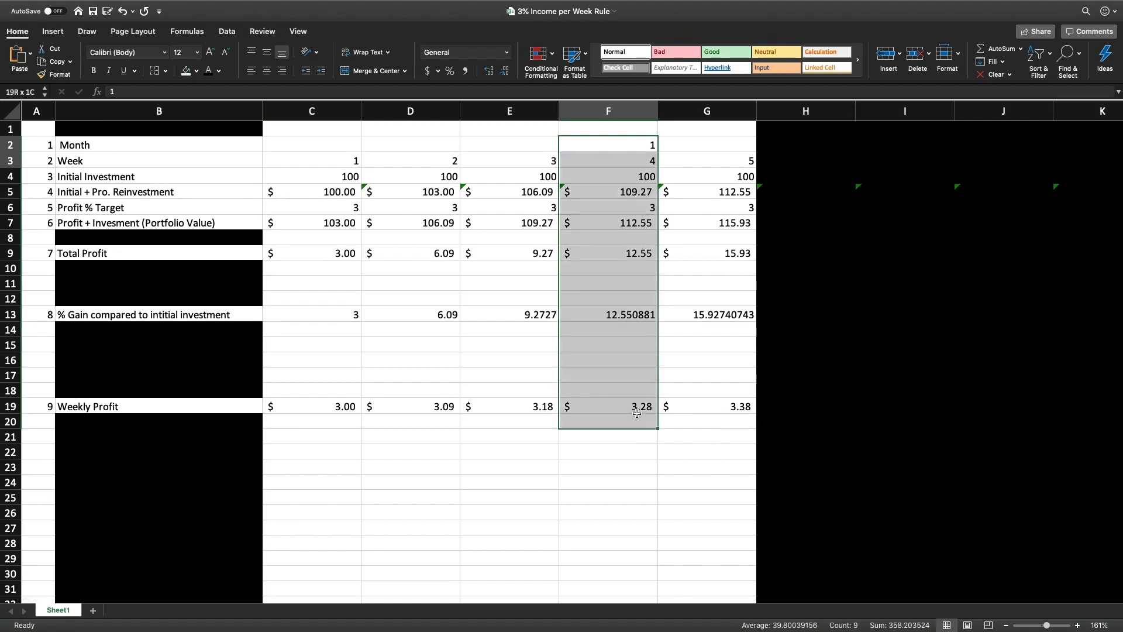
{"action": "left_click", "coordinate": [628, 163]}
{"action": "left_click", "coordinate": [628, 176]}
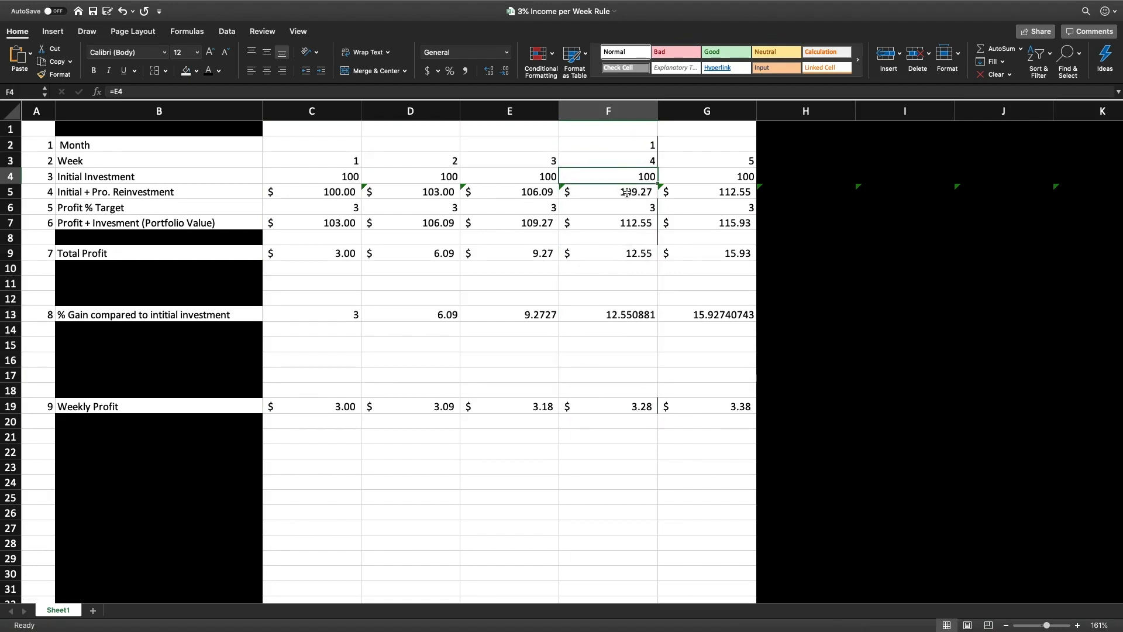
{"action": "left_click", "coordinate": [619, 225]}
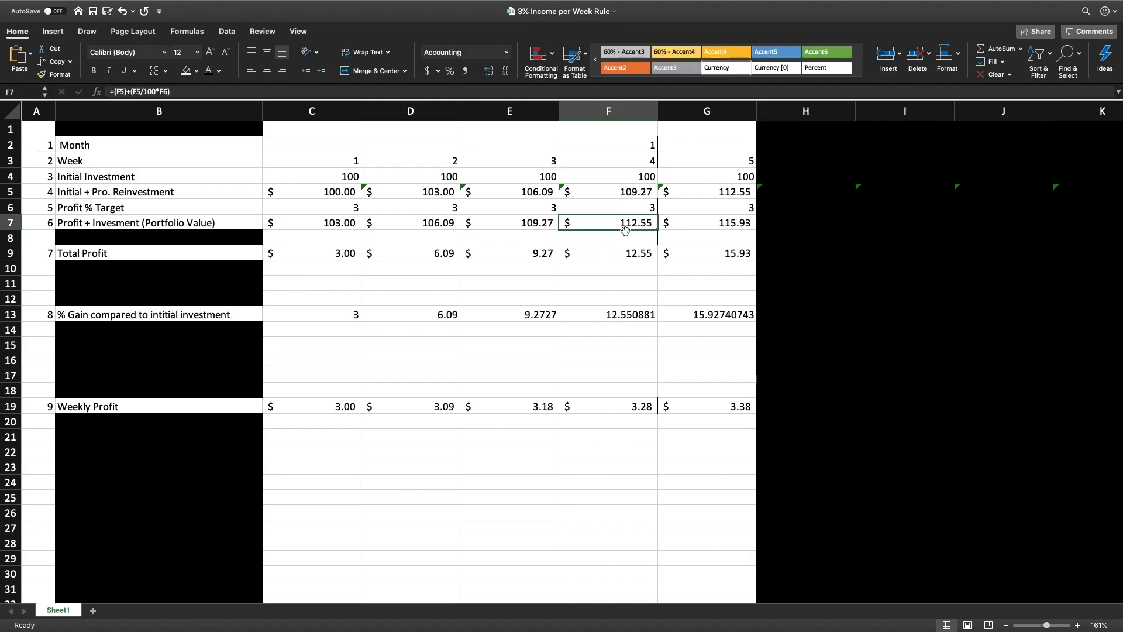
{"action": "left_click", "coordinate": [651, 255]}
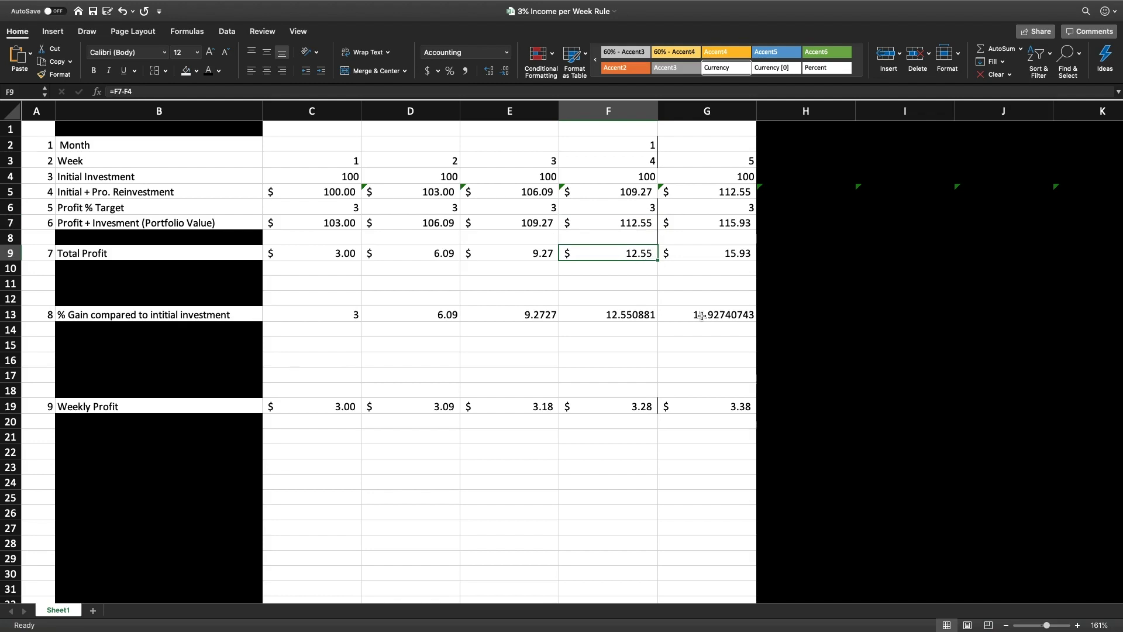
{"action": "left_click", "coordinate": [624, 316]}
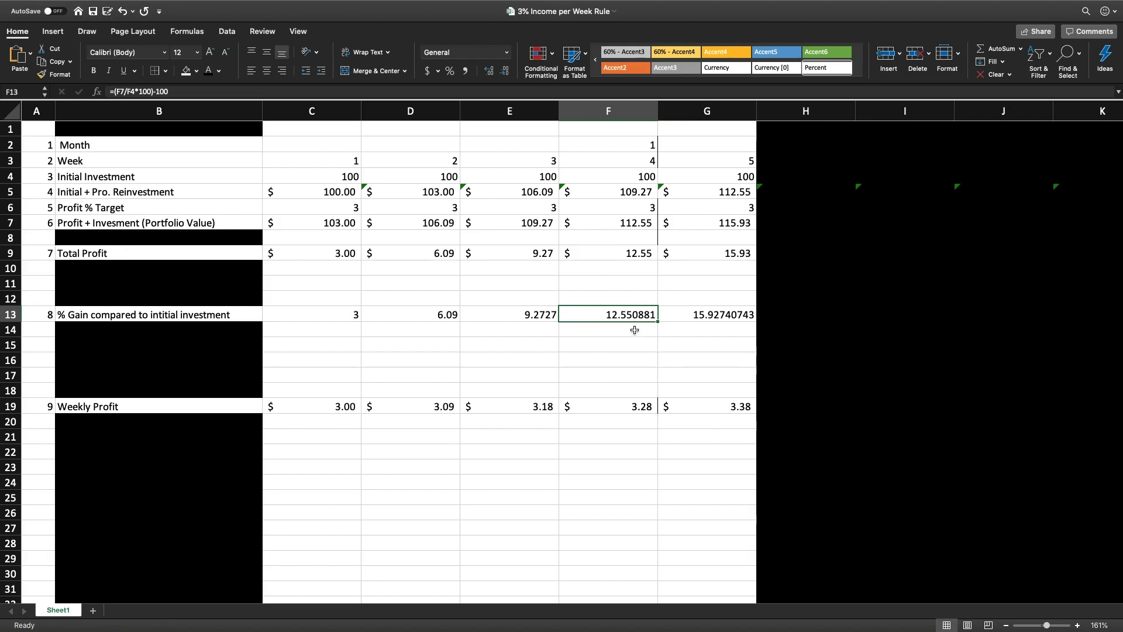
Set the whole sheet to No Fill to remove the black background.
{"action": "scroll", "coordinate": [635, 330], "scroll_direction": "right", "scroll_amount": 3}
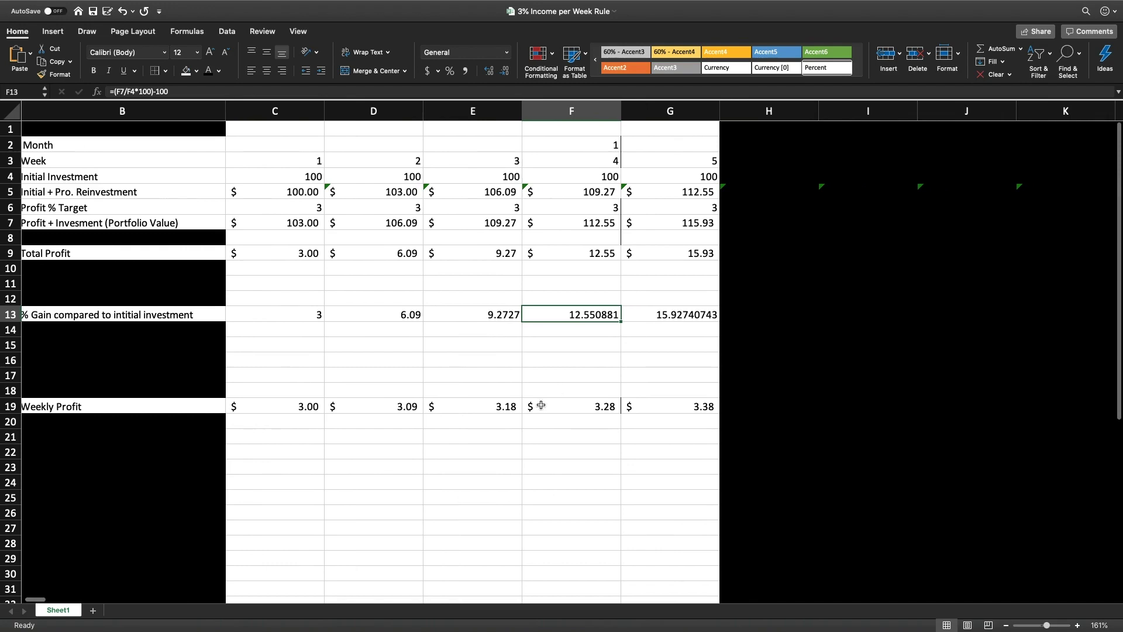
{"action": "scroll", "coordinate": [599, 383], "scroll_direction": "right", "scroll_amount": 1}
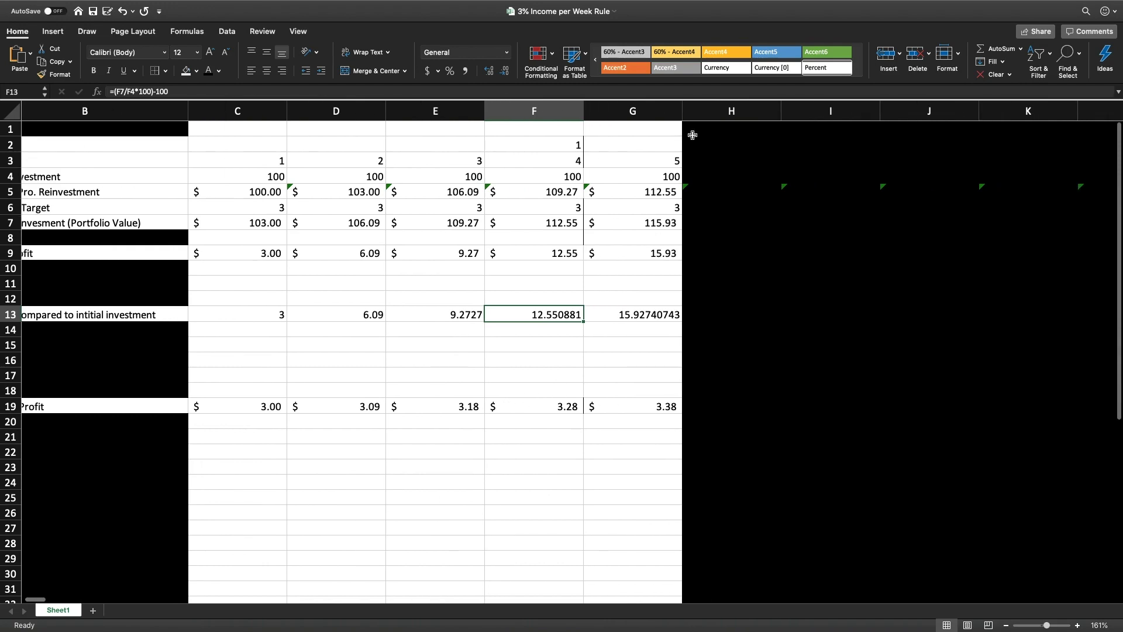
{"action": "scroll", "coordinate": [706, 126], "scroll_direction": "left", "scroll_amount": 4}
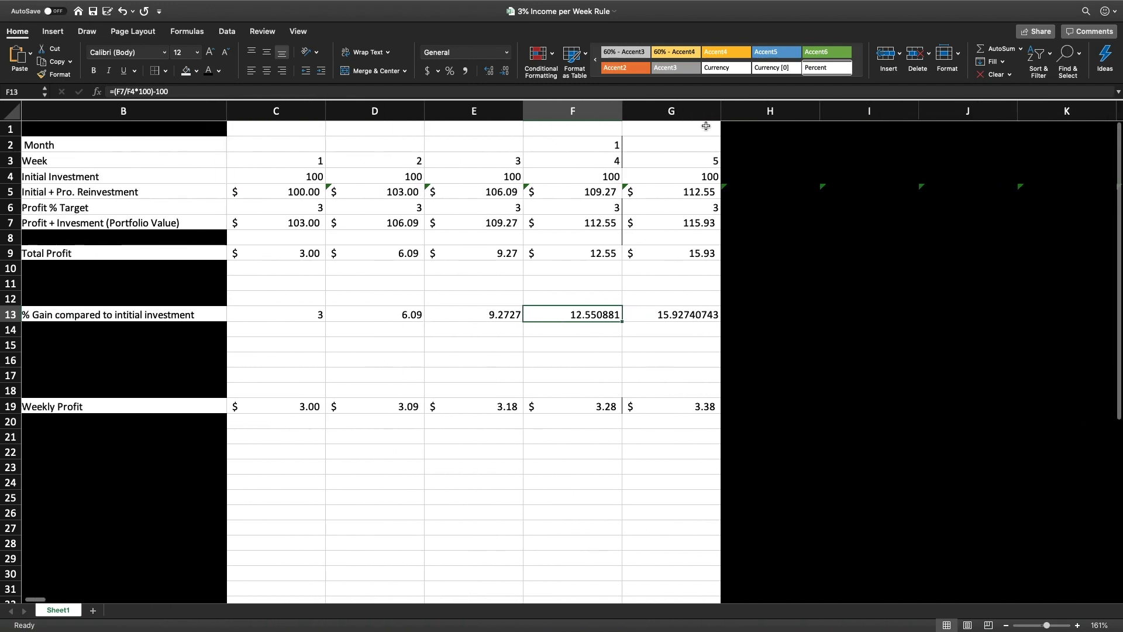
{"action": "left_click", "coordinate": [11, 111]}
{"action": "left_click", "coordinate": [196, 71]}
{"action": "left_click", "coordinate": [204, 92]}
{"action": "left_click", "coordinate": [445, 246]}
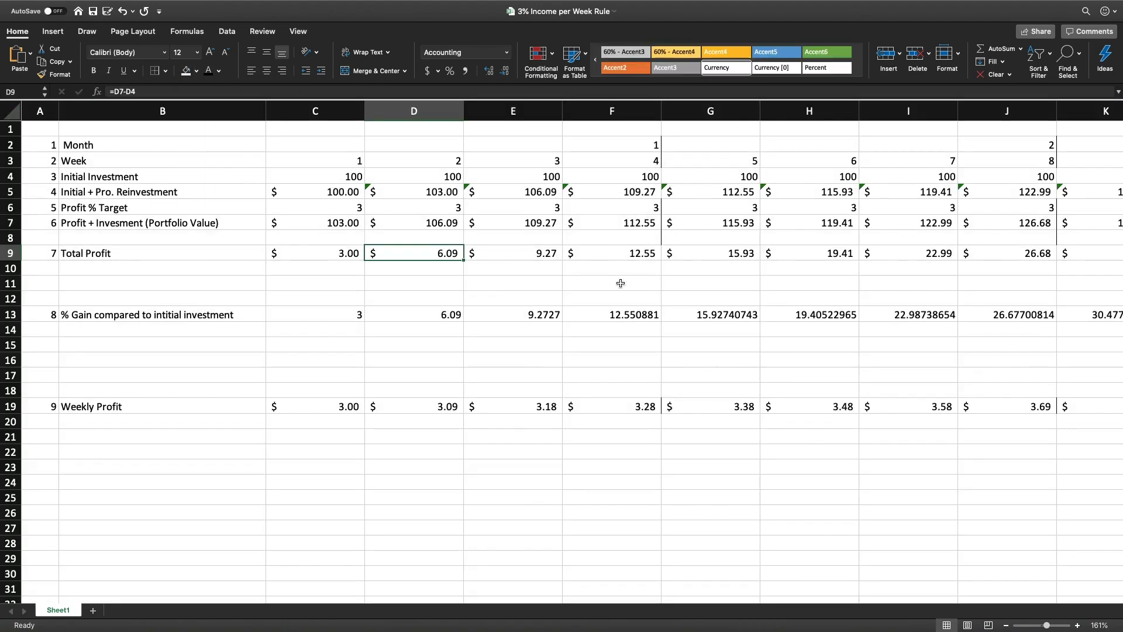
Select week 4's column from Month down to Weekly Profit.
{"action": "scroll", "coordinate": [620, 284], "scroll_direction": "right", "scroll_amount": 2}
{"action": "left_click", "coordinate": [597, 143]}
{"action": "left_click_drag", "start_coordinate": [596, 142], "coordinate": [596, 403]}
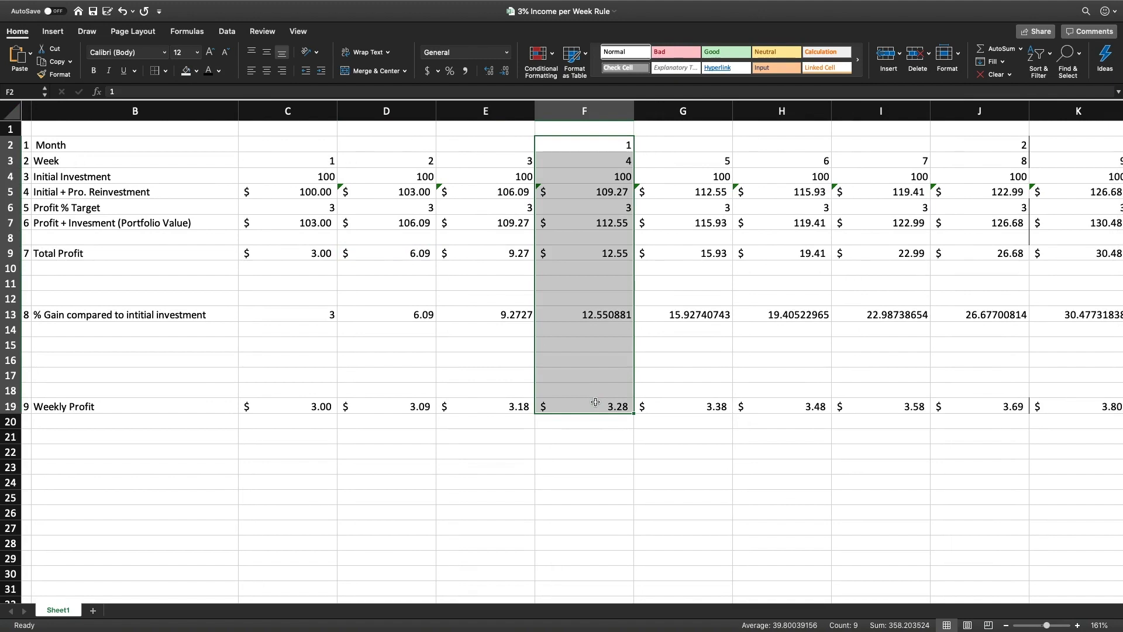
Apply the Good style to the week 4, 8 and 12 columns to shade them green.
{"action": "left_click", "coordinate": [739, 55]}
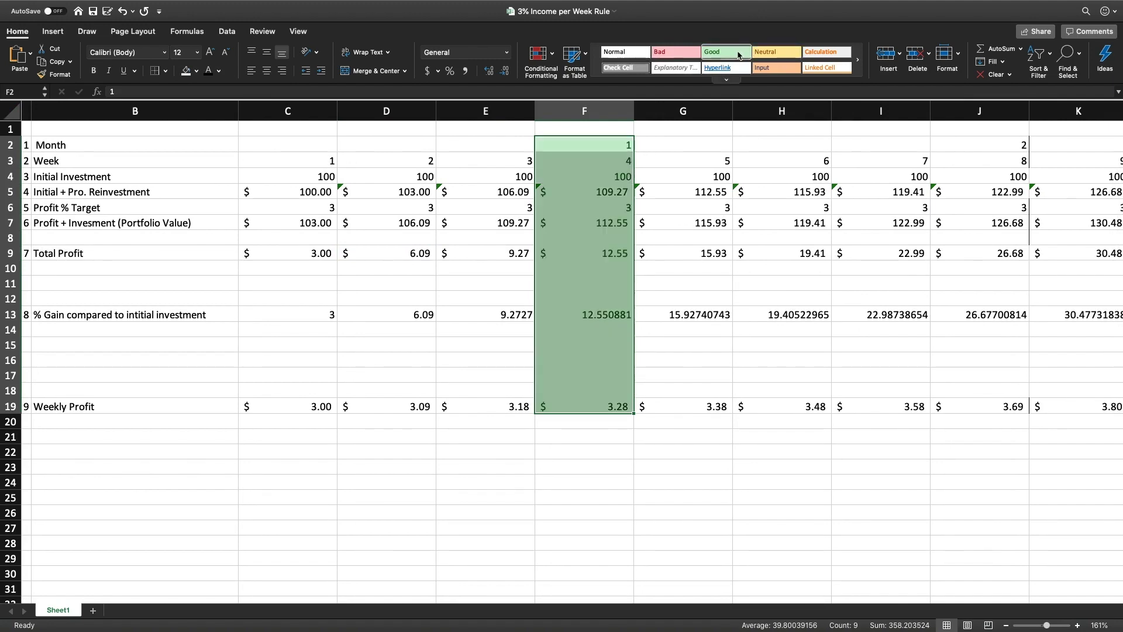
{"action": "left_click", "coordinate": [786, 236]}
{"action": "scroll", "coordinate": [816, 234], "scroll_direction": "right", "scroll_amount": 10}
{"action": "left_click_drag", "start_coordinate": [725, 144], "coordinate": [724, 405]}
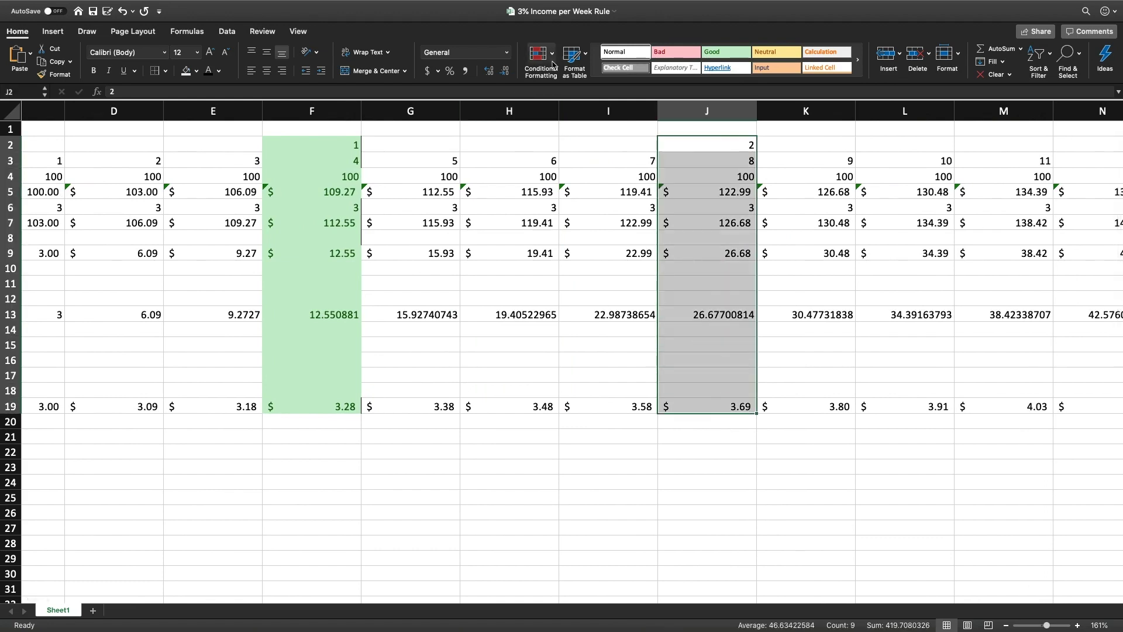
{"action": "left_click", "coordinate": [725, 52]}
{"action": "left_click", "coordinate": [807, 222]}
{"action": "scroll", "coordinate": [807, 234], "scroll_direction": "right", "scroll_amount": 8}
{"action": "left_click_drag", "start_coordinate": [781, 144], "coordinate": [791, 406]}
{"action": "left_click", "coordinate": [740, 56]}
{"action": "left_click", "coordinate": [875, 221]}
Scroll across to week 52, the '1 Year' column showing $465.09.
{"action": "scroll", "coordinate": [876, 221], "scroll_direction": "right", "scroll_amount": 5}
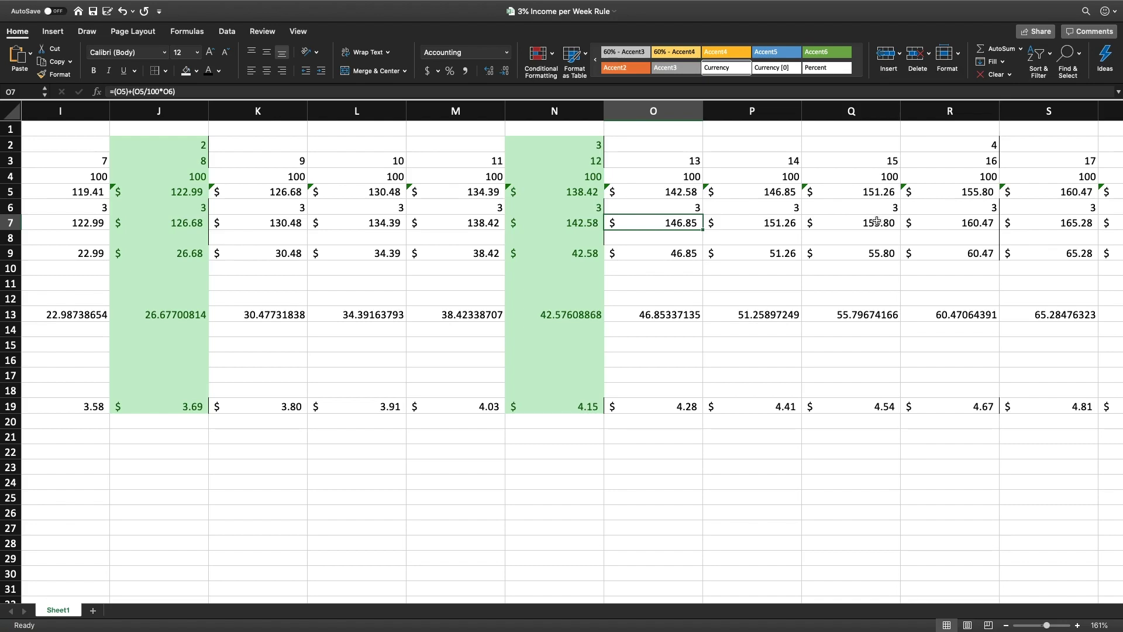
{"action": "scroll", "coordinate": [913, 172], "scroll_direction": "right", "scroll_amount": 10}
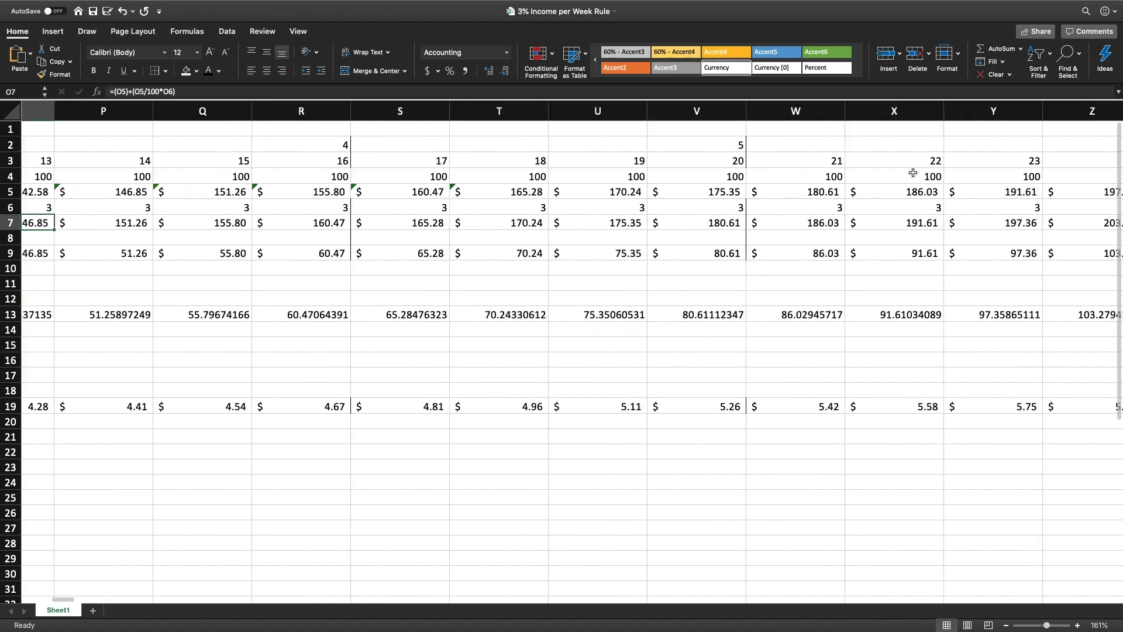
{"action": "scroll", "coordinate": [913, 173], "scroll_direction": "right", "scroll_amount": 10}
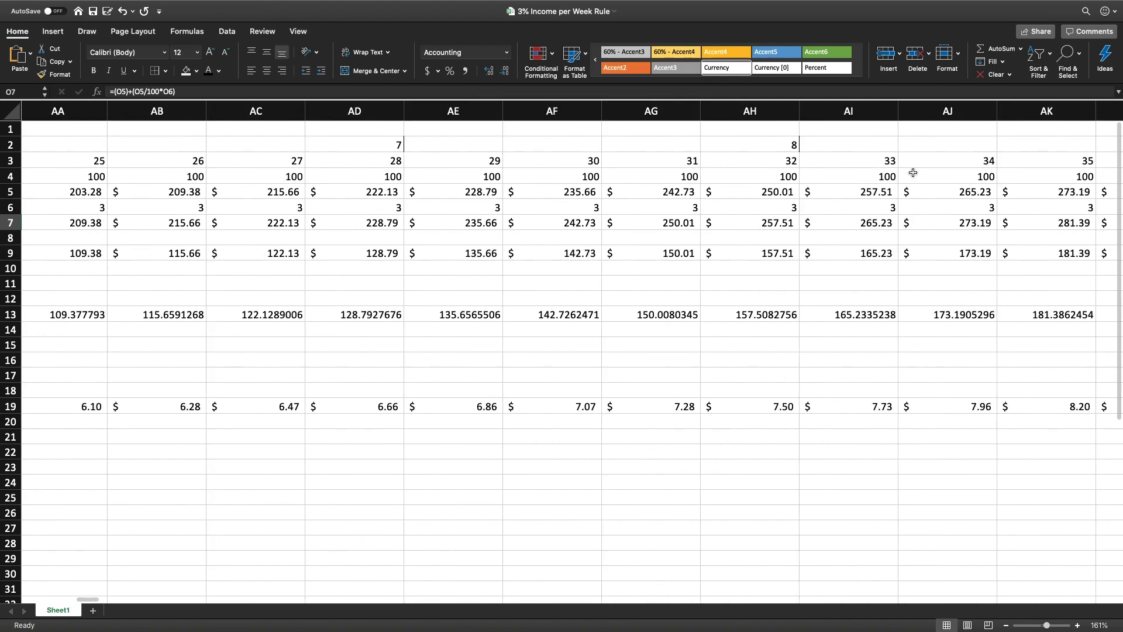
{"action": "scroll", "coordinate": [913, 173], "scroll_direction": "right", "scroll_amount": 6}
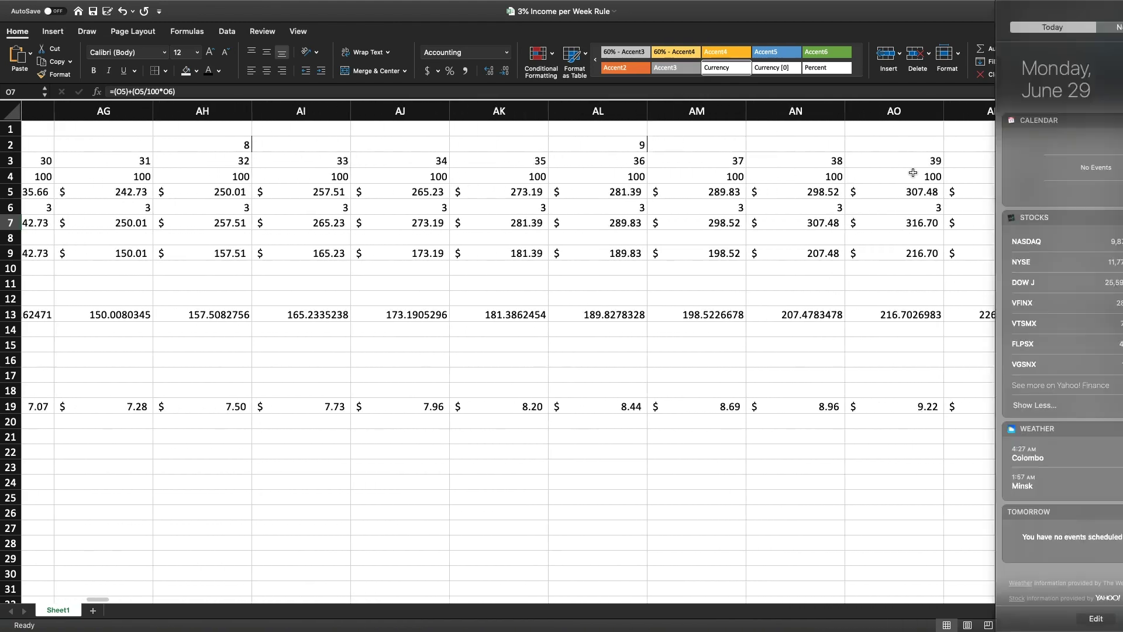
{"action": "scroll", "coordinate": [858, 191], "scroll_direction": "right", "scroll_amount": 6}
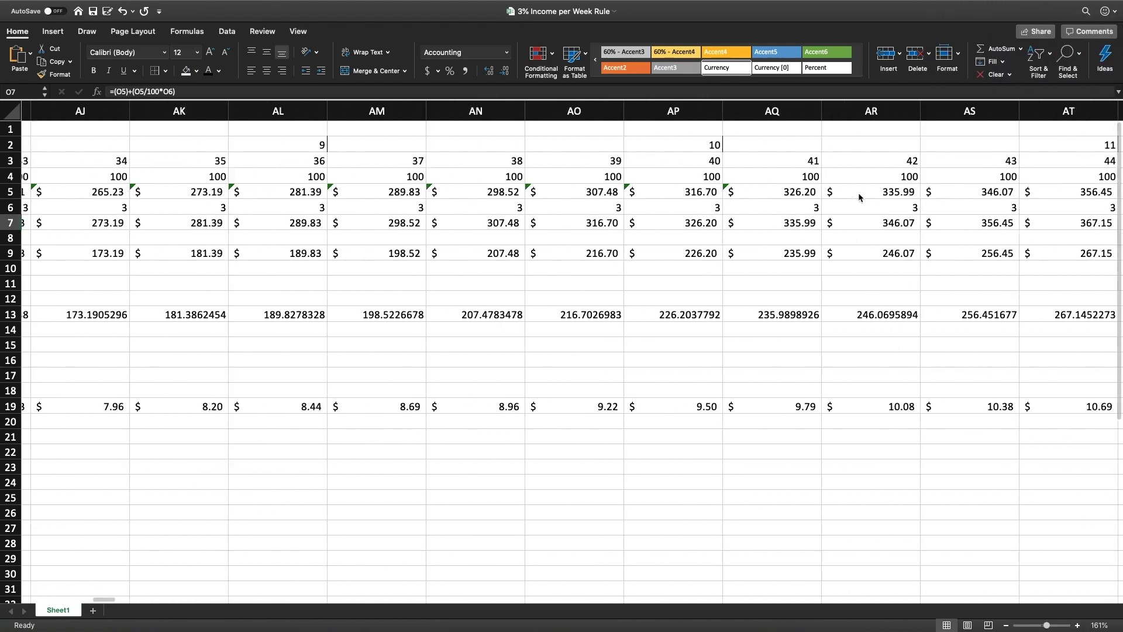
{"action": "scroll", "coordinate": [859, 196], "scroll_direction": "right", "scroll_amount": 7}
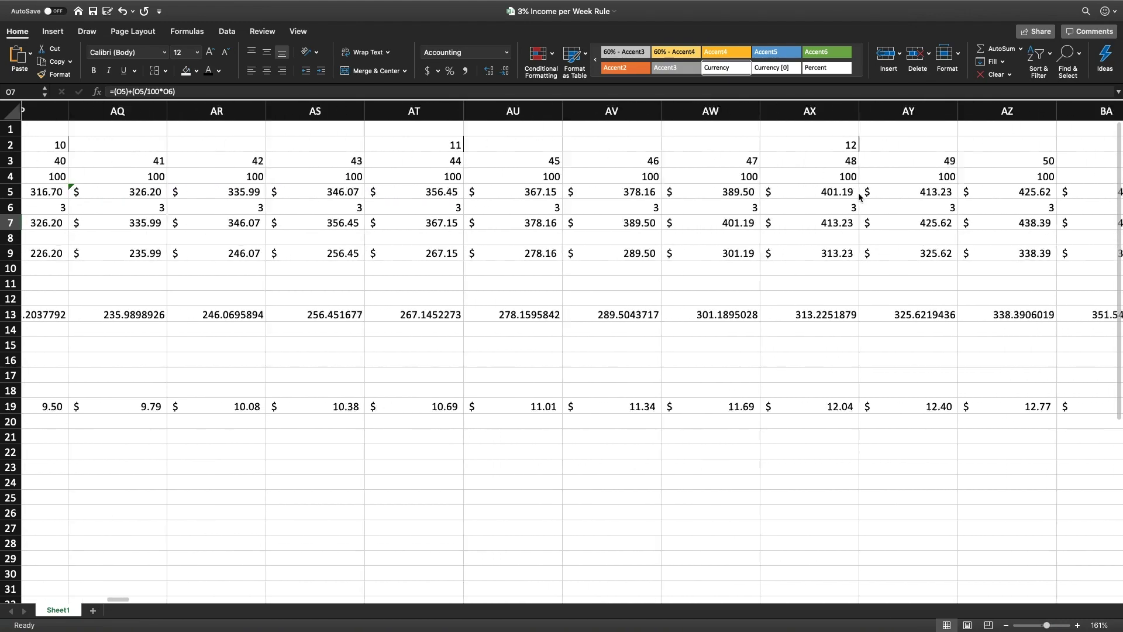
{"action": "scroll", "coordinate": [860, 196], "scroll_direction": "right", "scroll_amount": 3}
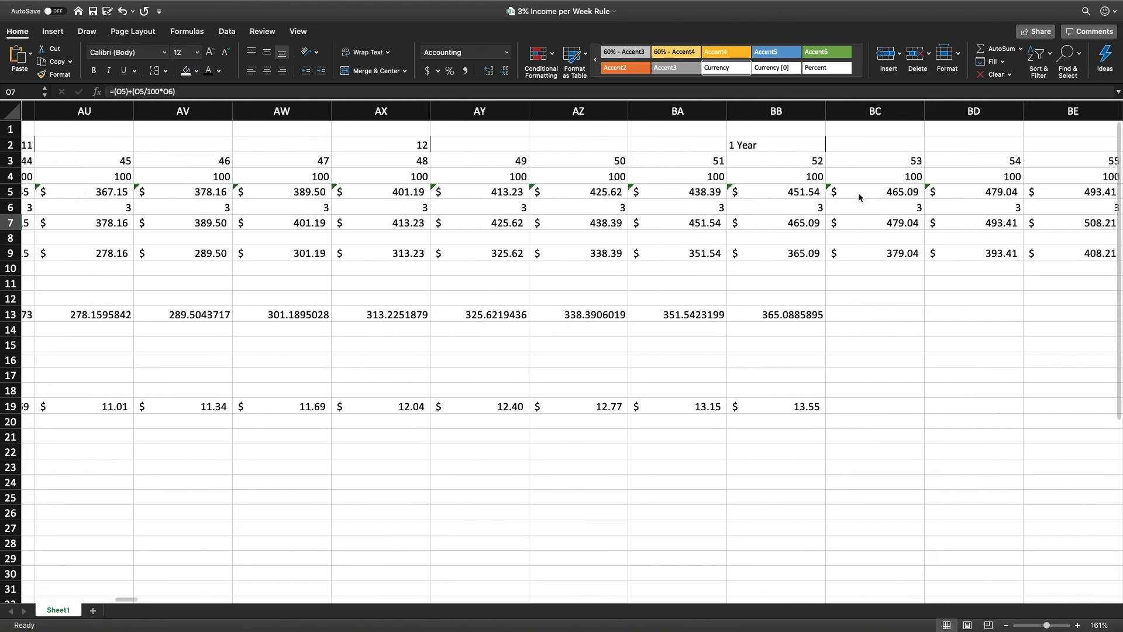
Apply the Neutral style to week 52's column and check its investment formulas.
{"action": "left_click_drag", "start_coordinate": [778, 146], "coordinate": [778, 406]}
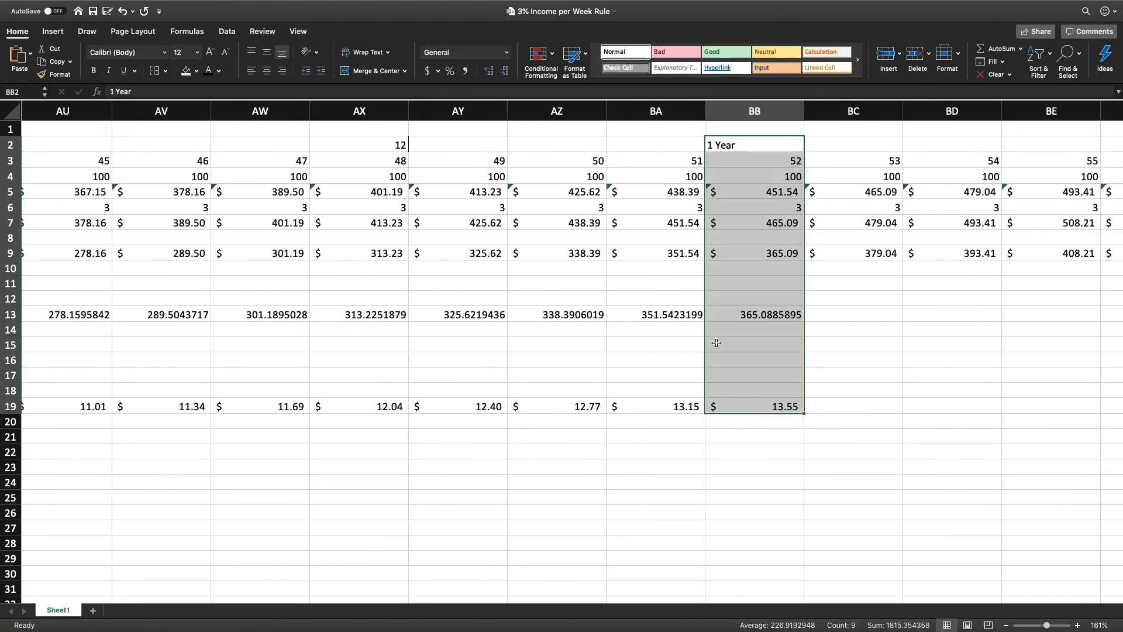
{"action": "left_click", "coordinate": [786, 57]}
{"action": "key", "text": "Down"}
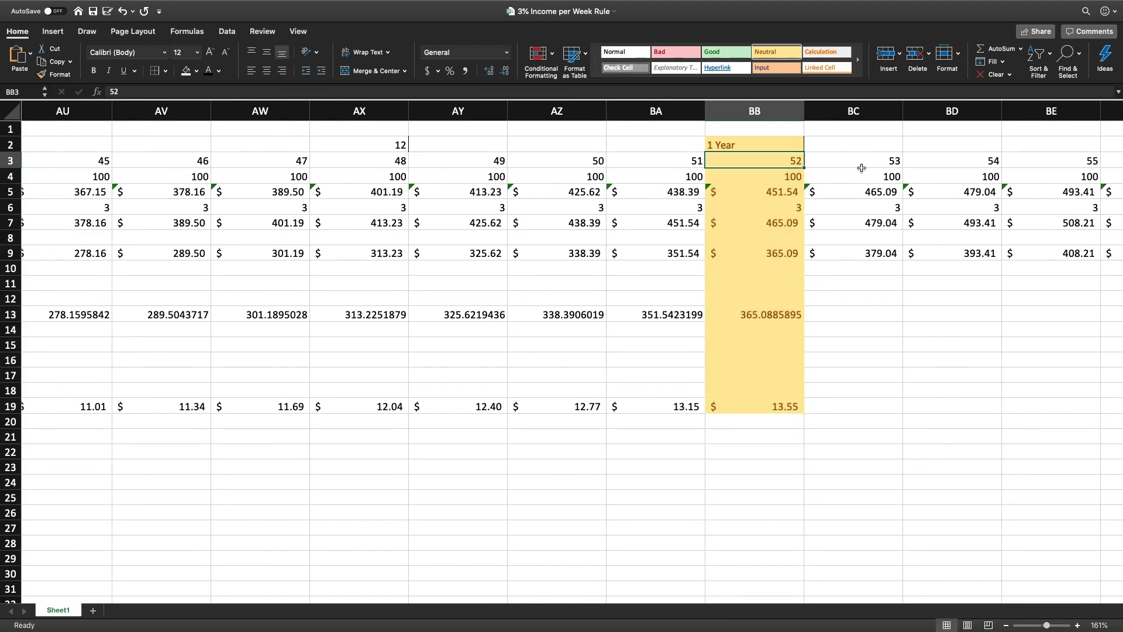
{"action": "left_click", "coordinate": [769, 174]}
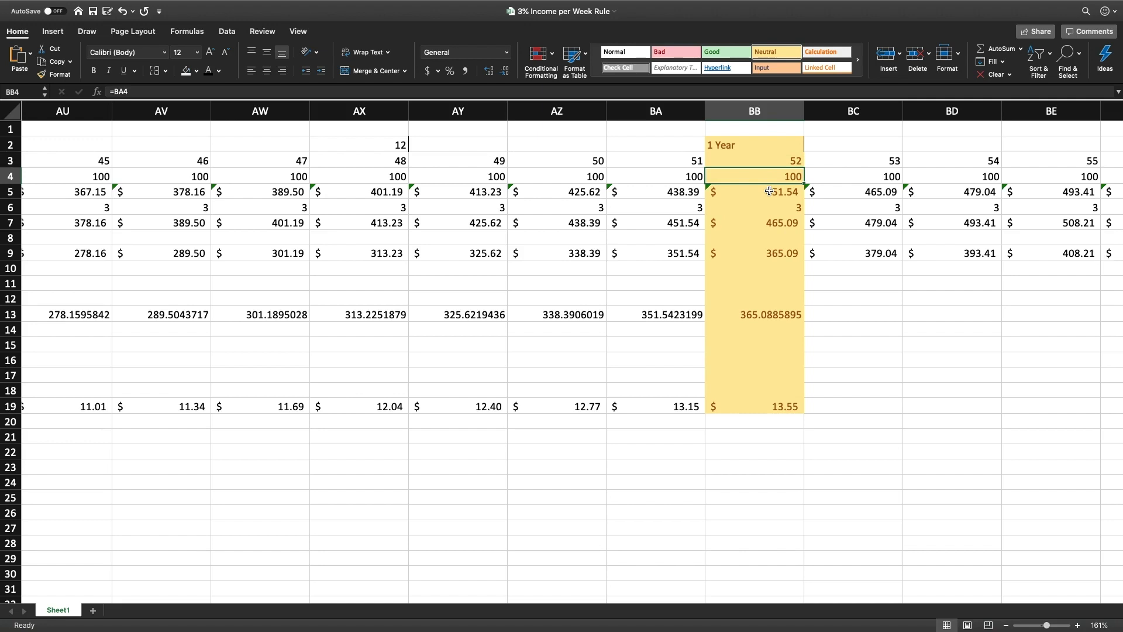
{"action": "left_click", "coordinate": [769, 192]}
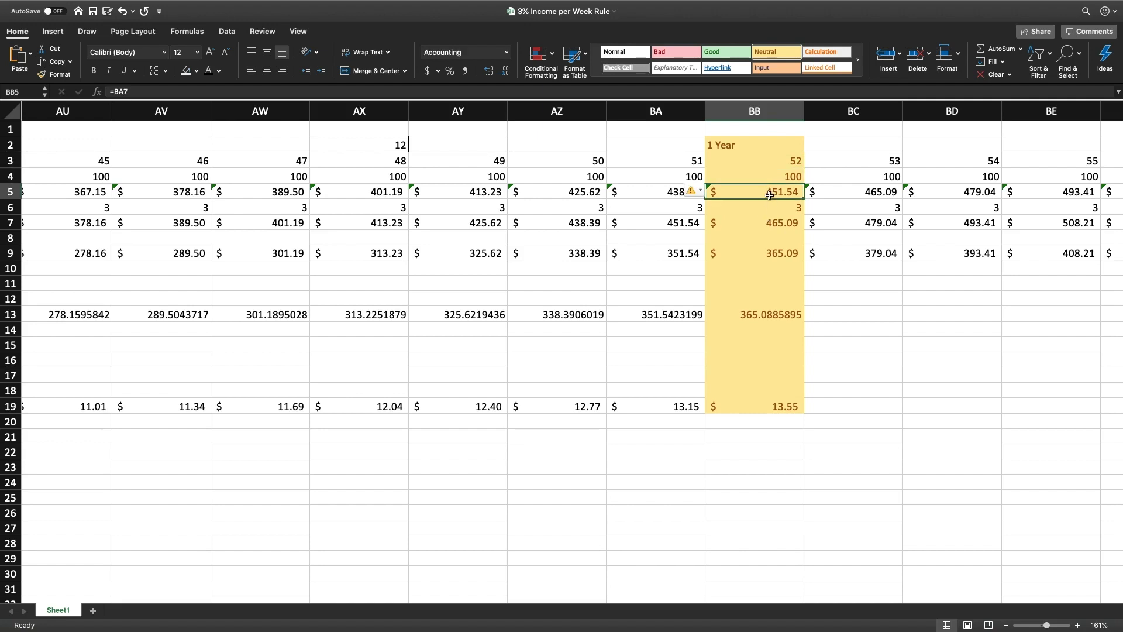
Highlight the $465.09 one-year portfolio value with the Bad style, then check the % gain.
{"action": "left_click", "coordinate": [761, 221]}
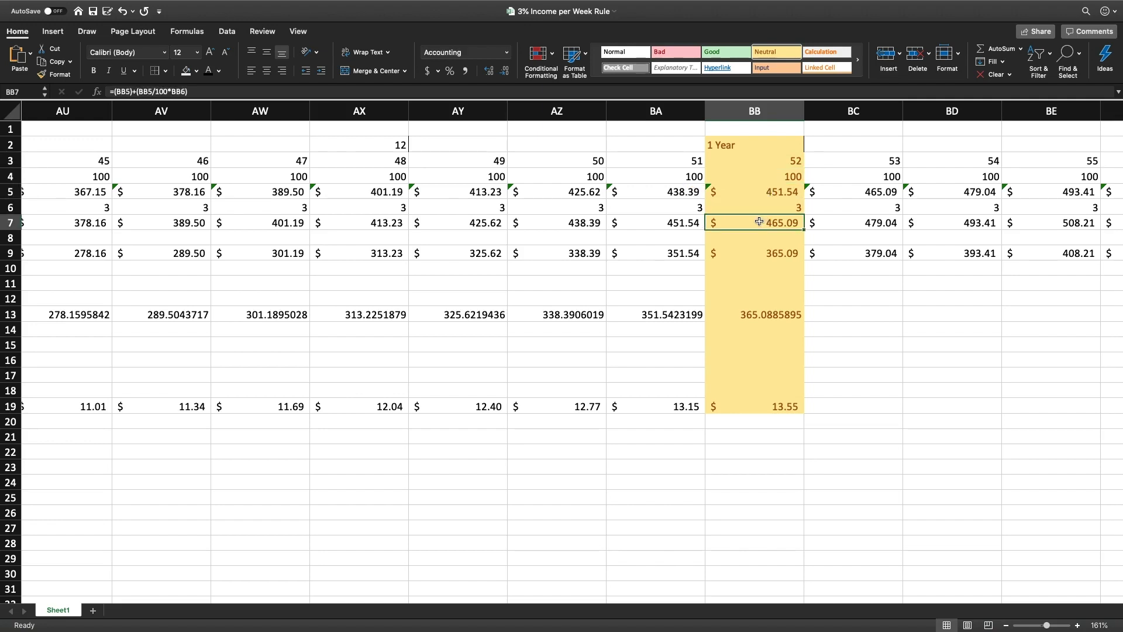
{"action": "left_click", "coordinate": [675, 52]}
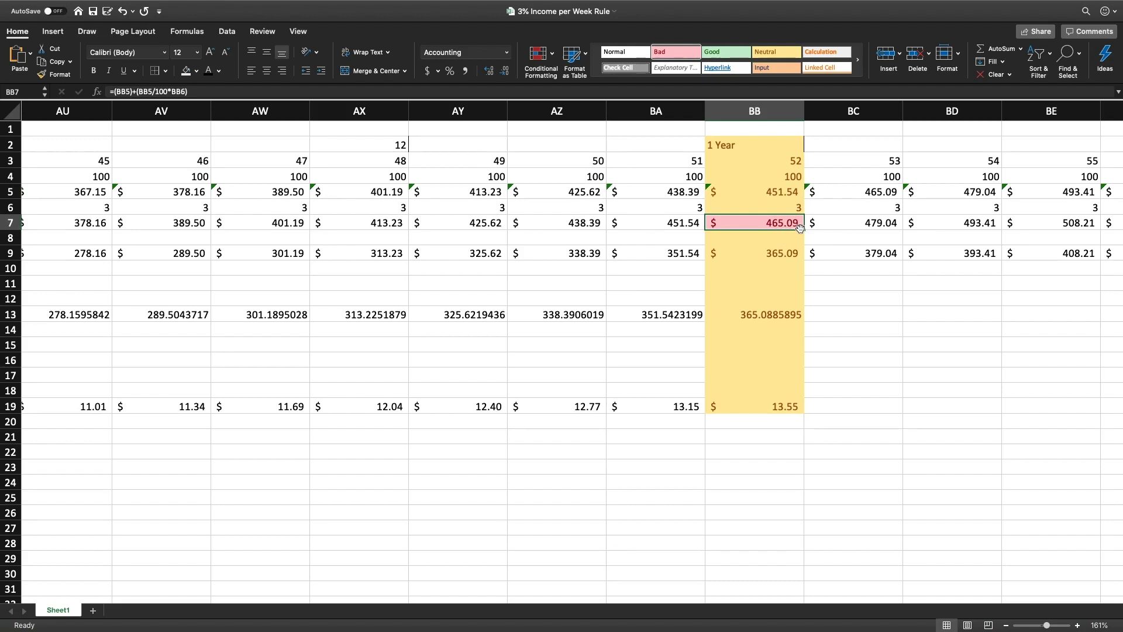
{"action": "left_click", "coordinate": [746, 314]}
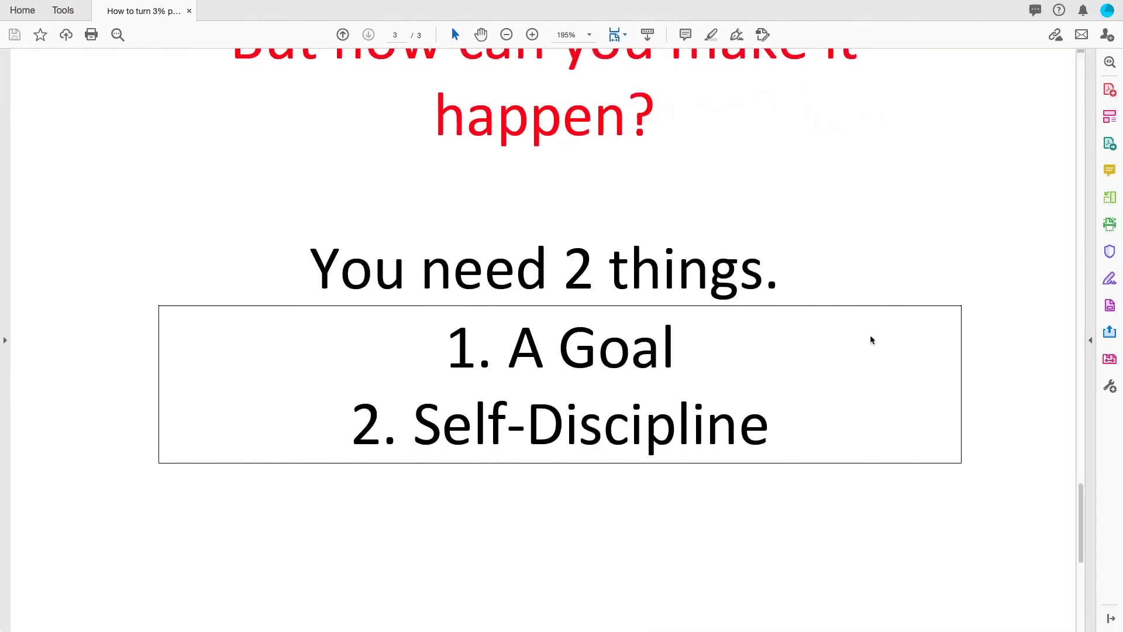
{"action": "scroll", "coordinate": [775, 270], "scroll_direction": "up", "scroll_amount": 8}
{"action": "scroll", "coordinate": [775, 270], "scroll_direction": "up", "scroll_amount": 10}
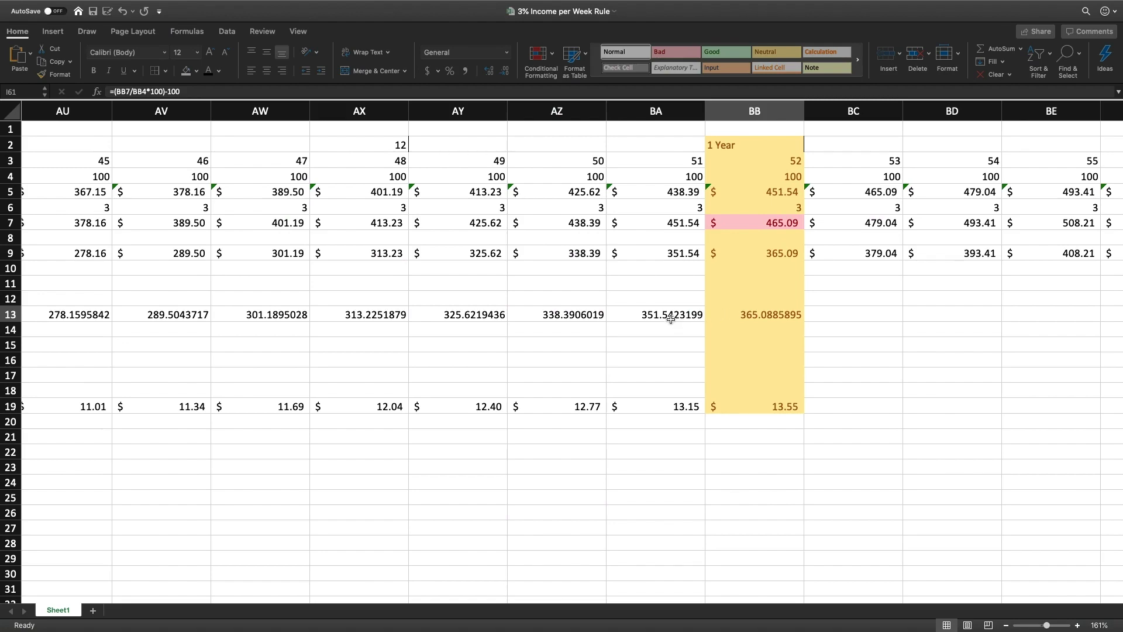
{"action": "scroll", "coordinate": [670, 318], "scroll_direction": "left", "scroll_amount": 15}
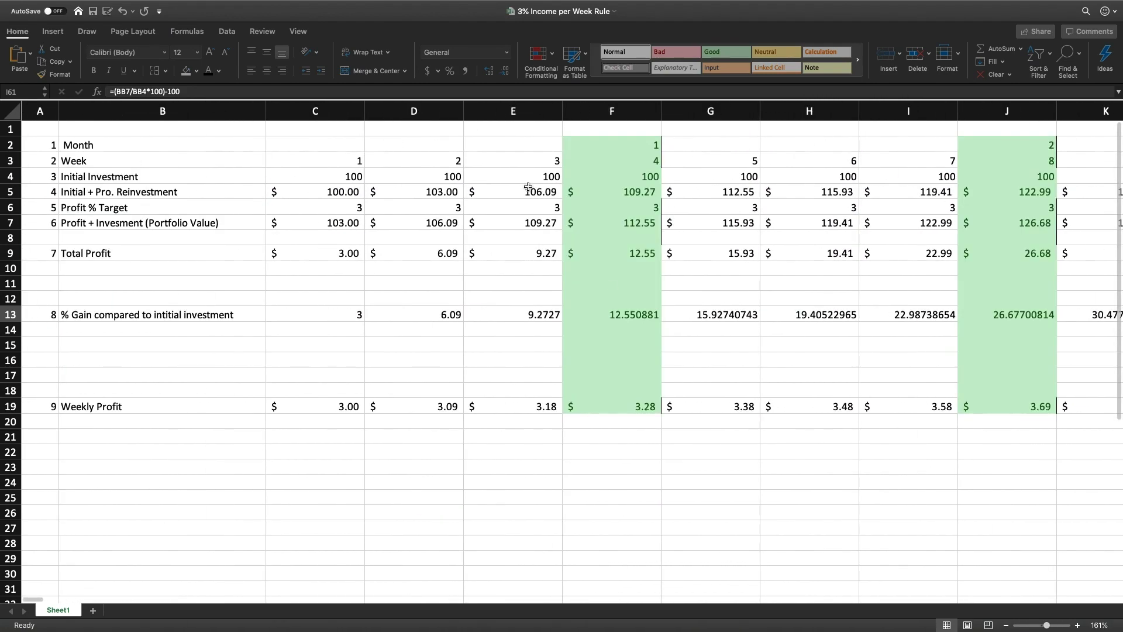
{"action": "left_click", "coordinate": [345, 176]}
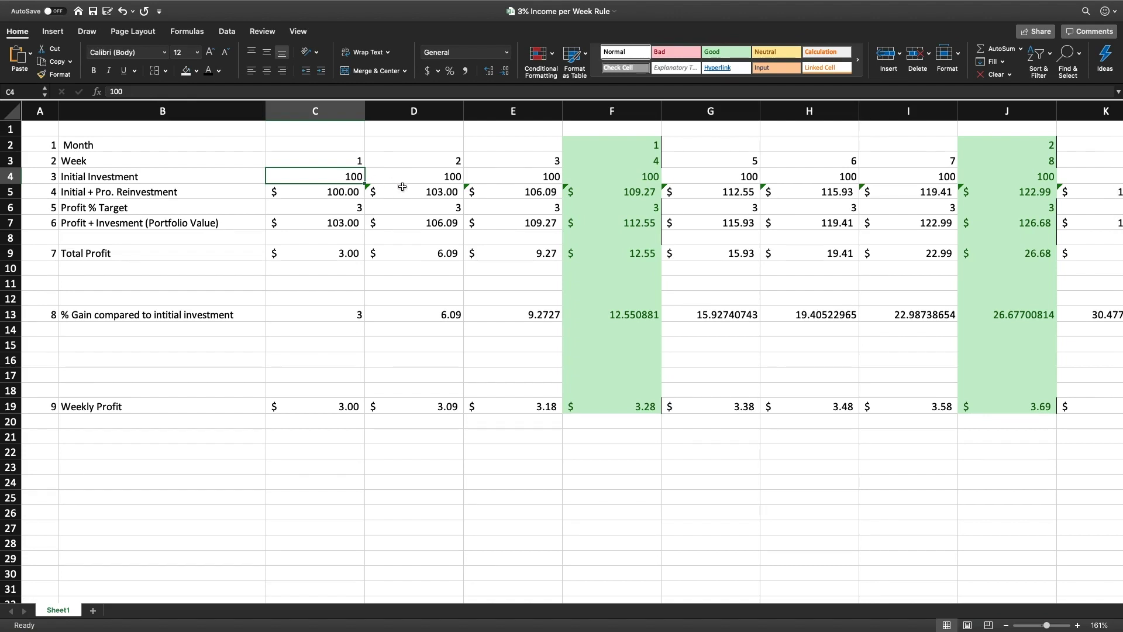
{"action": "type", "text": "2000"}
{"action": "key", "text": "Return"}
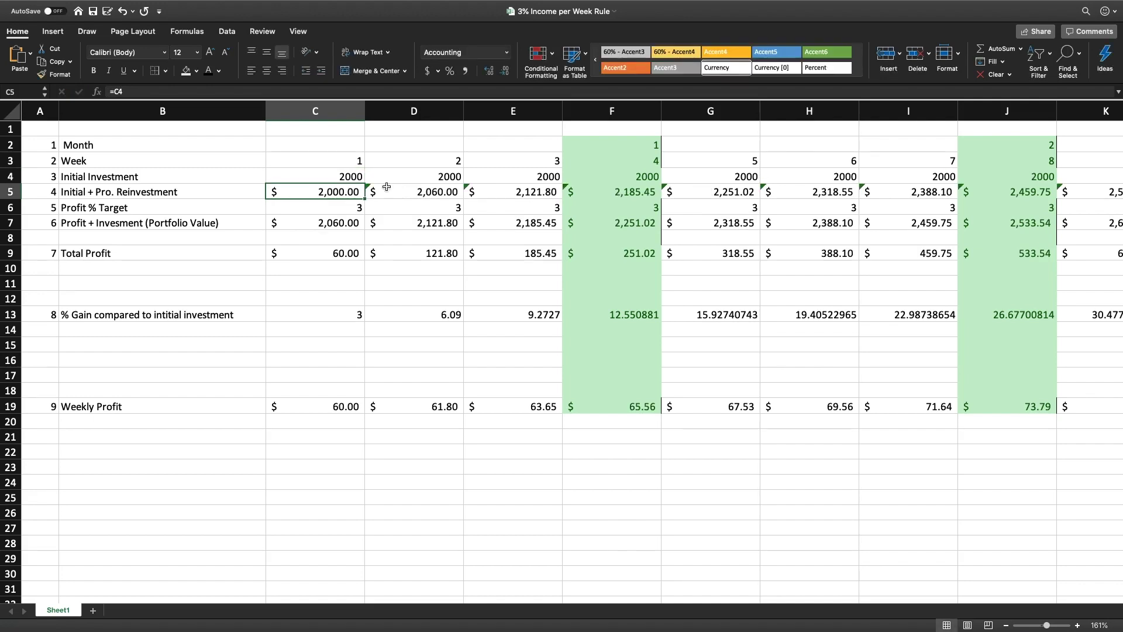
{"action": "scroll", "coordinate": [411, 200], "scroll_direction": "right", "scroll_amount": 2}
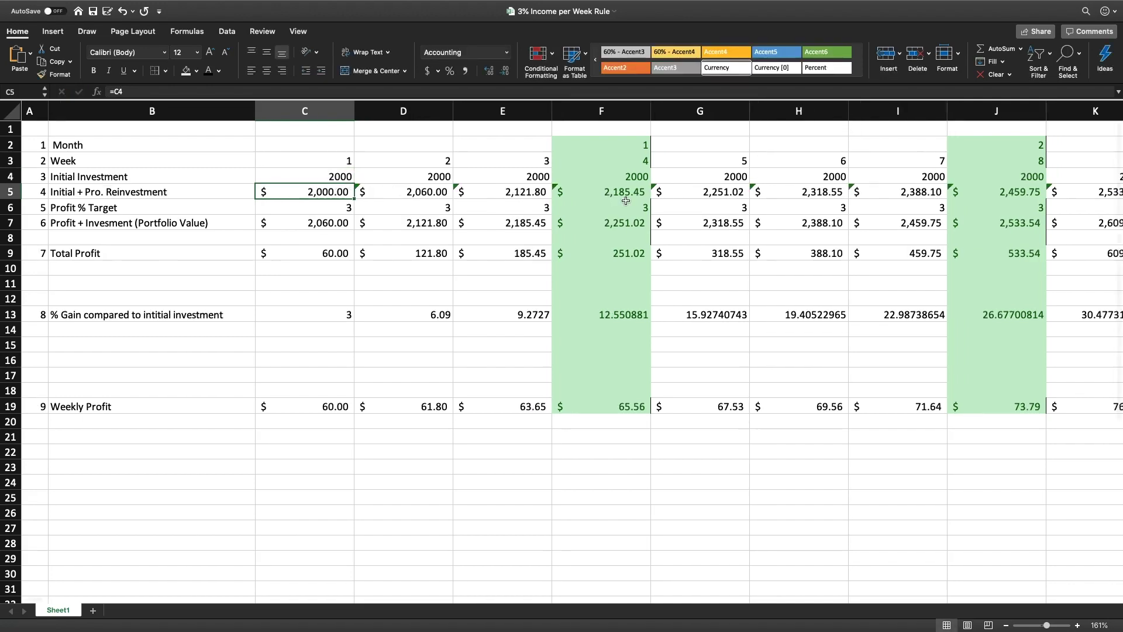
{"action": "left_click_drag", "start_coordinate": [593, 143], "coordinate": [593, 393]}
{"action": "left_click", "coordinate": [593, 268]}
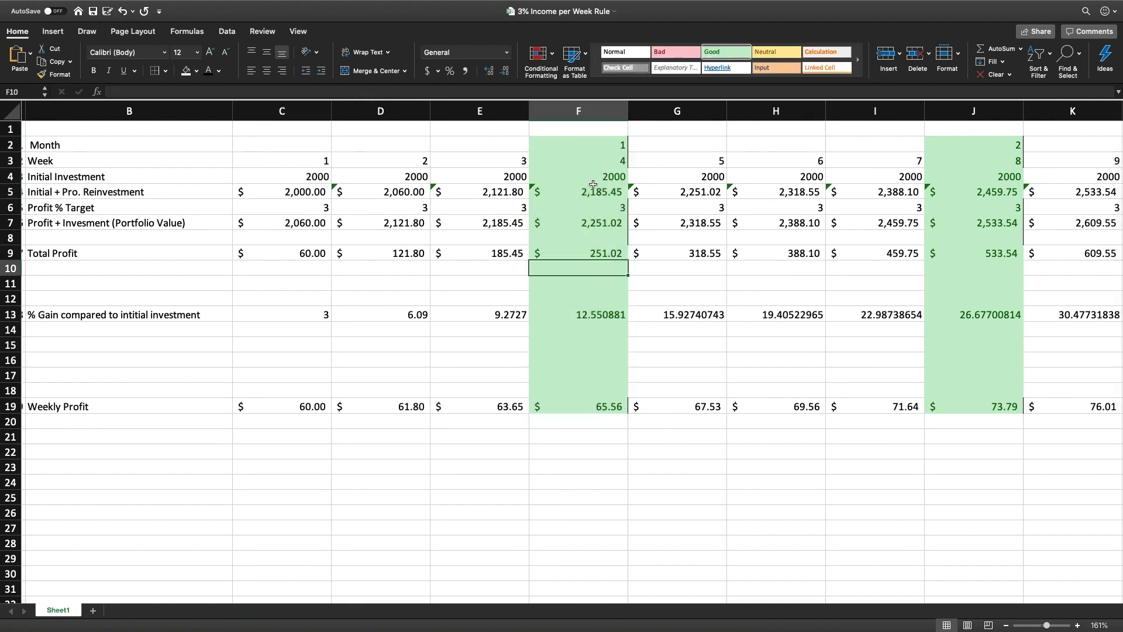
{"action": "left_click", "coordinate": [605, 314]}
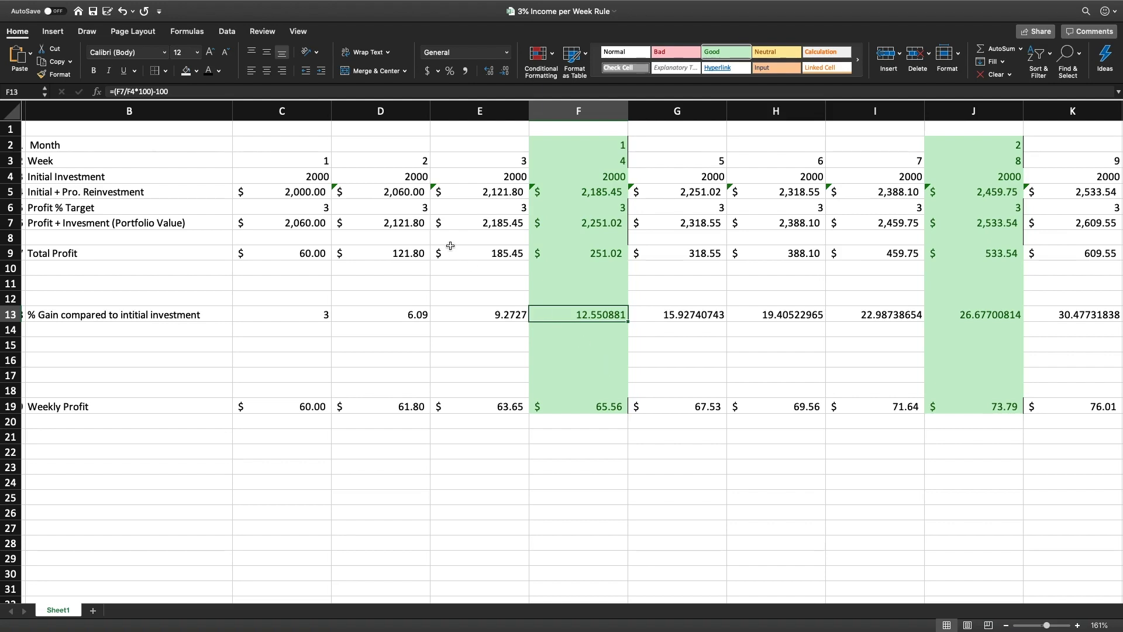
{"action": "left_click", "coordinate": [300, 212]}
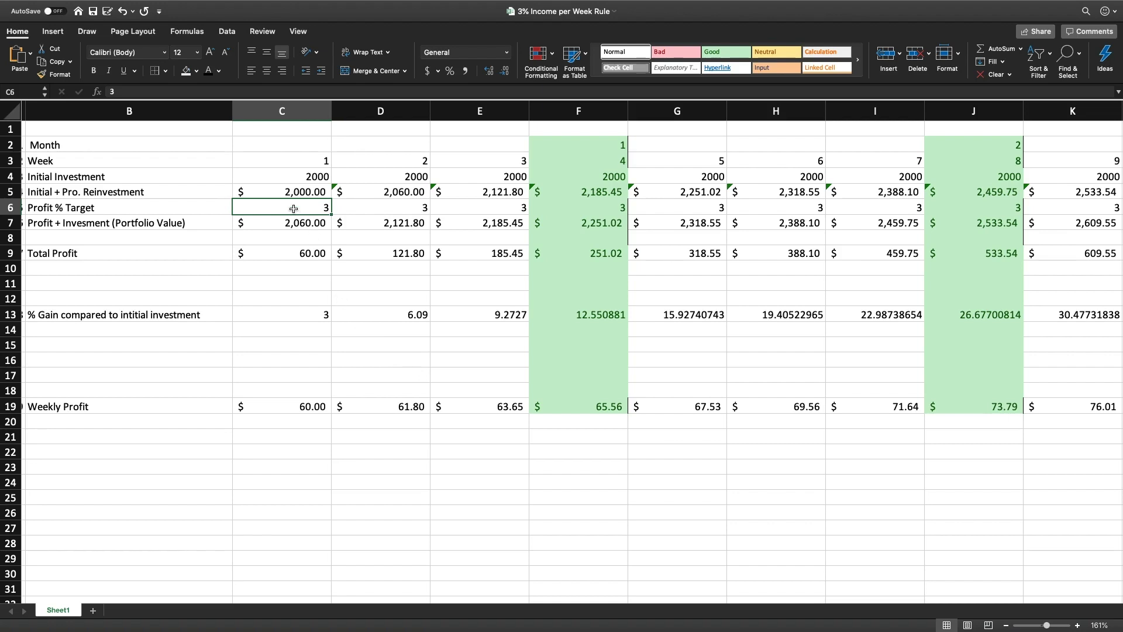
{"action": "left_click", "coordinate": [284, 175]}
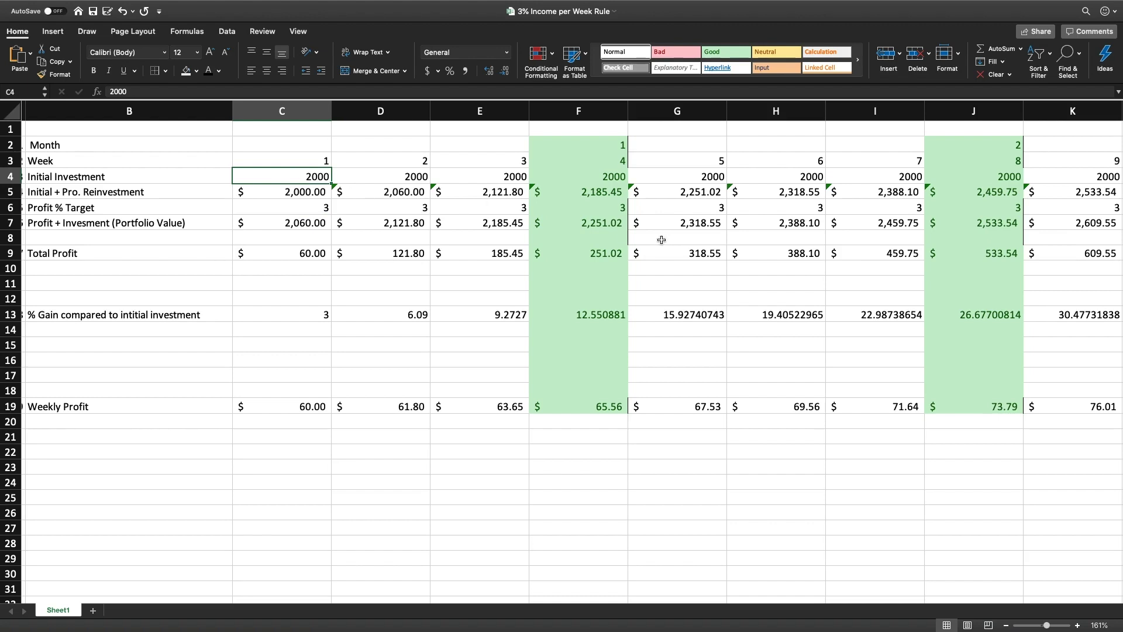
{"action": "left_click", "coordinate": [587, 253]}
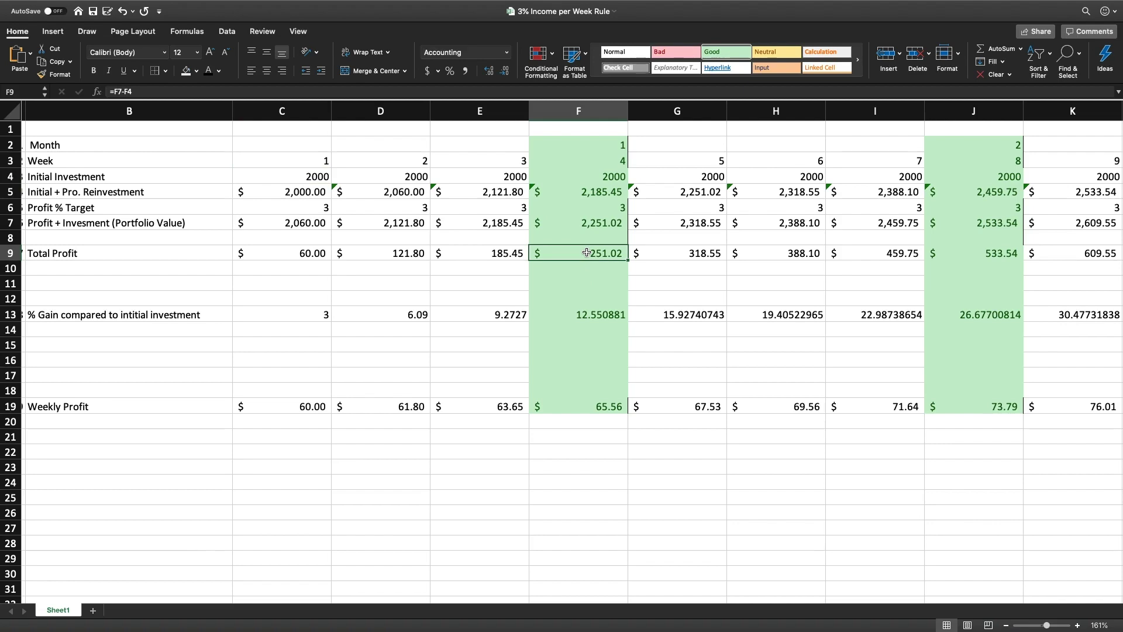
Inspect the week 24 and week 52 portfolio value and weekly profit formulas.
{"action": "scroll", "coordinate": [587, 252], "scroll_direction": "right", "scroll_amount": 15}
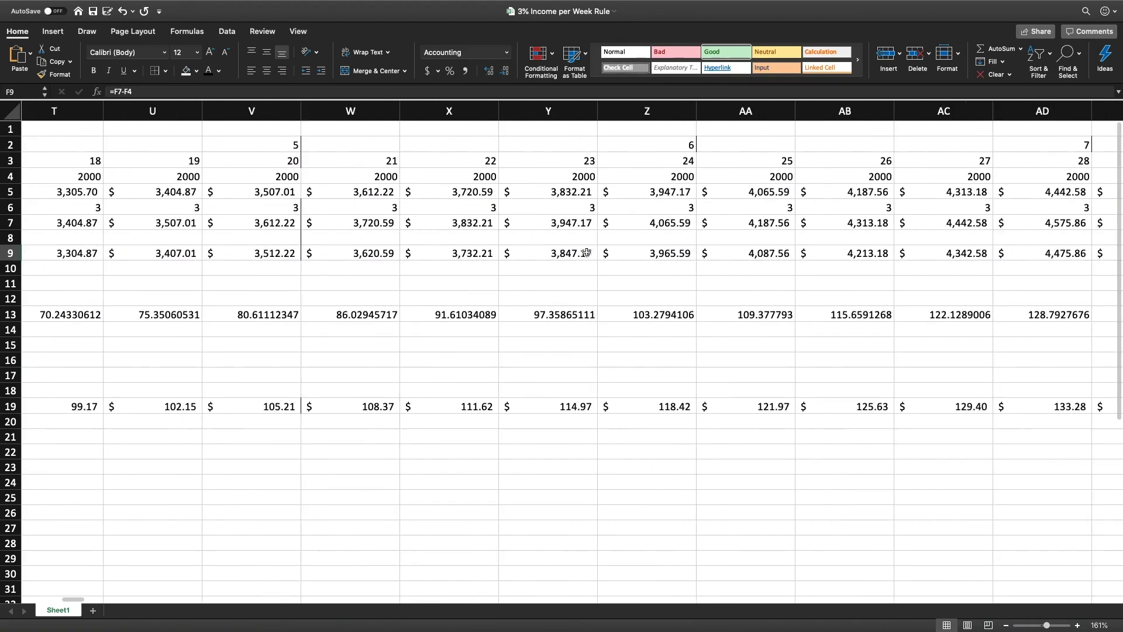
{"action": "scroll", "coordinate": [587, 253], "scroll_direction": "right", "scroll_amount": 2}
{"action": "left_click_drag", "start_coordinate": [616, 142], "coordinate": [614, 406]}
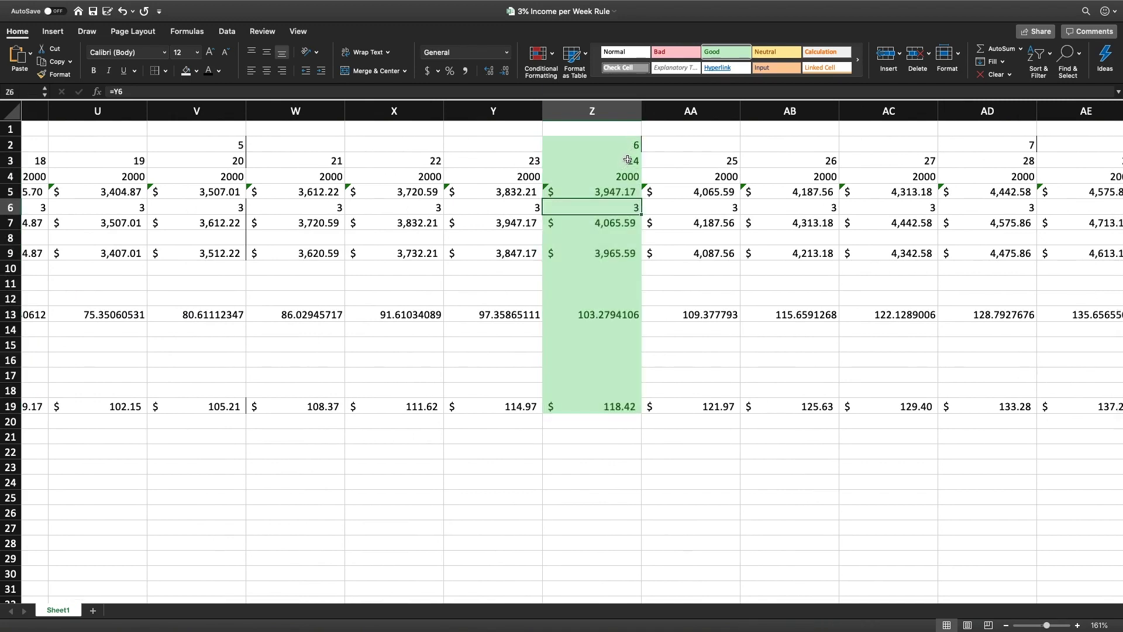
{"action": "key", "text": "Return"}
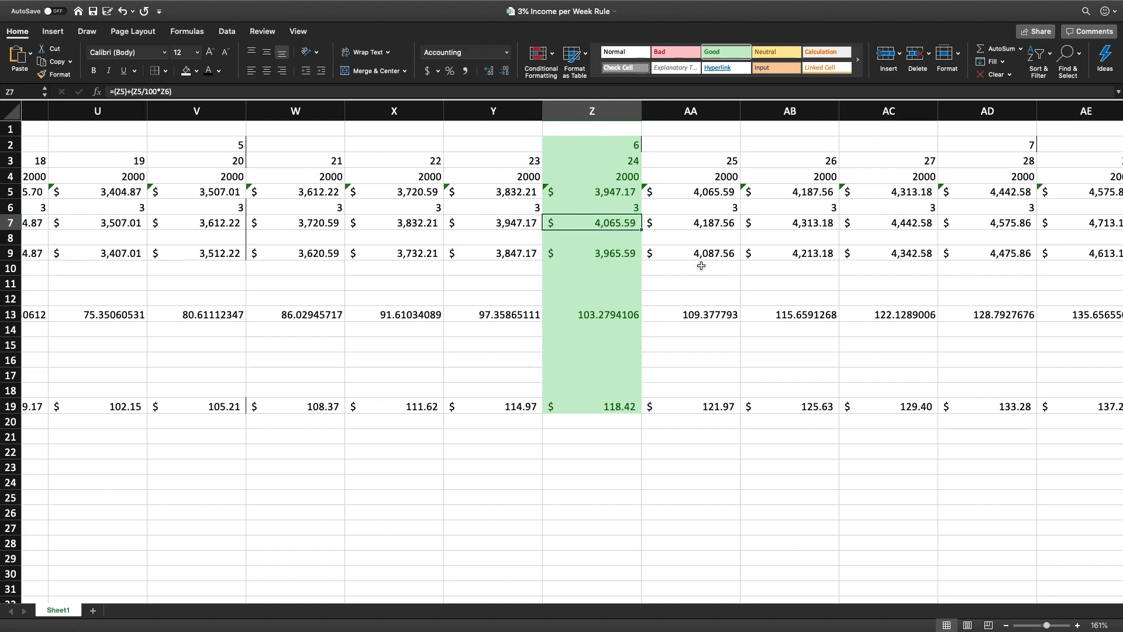
{"action": "left_click", "coordinate": [580, 405]}
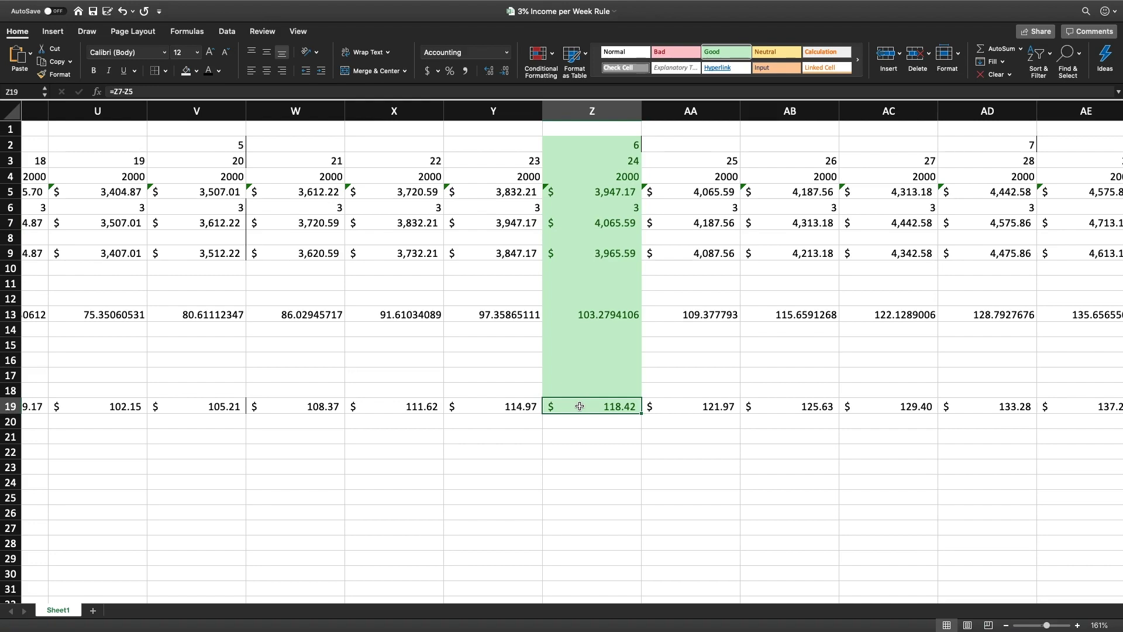
{"action": "scroll", "coordinate": [580, 406], "scroll_direction": "right", "scroll_amount": 15}
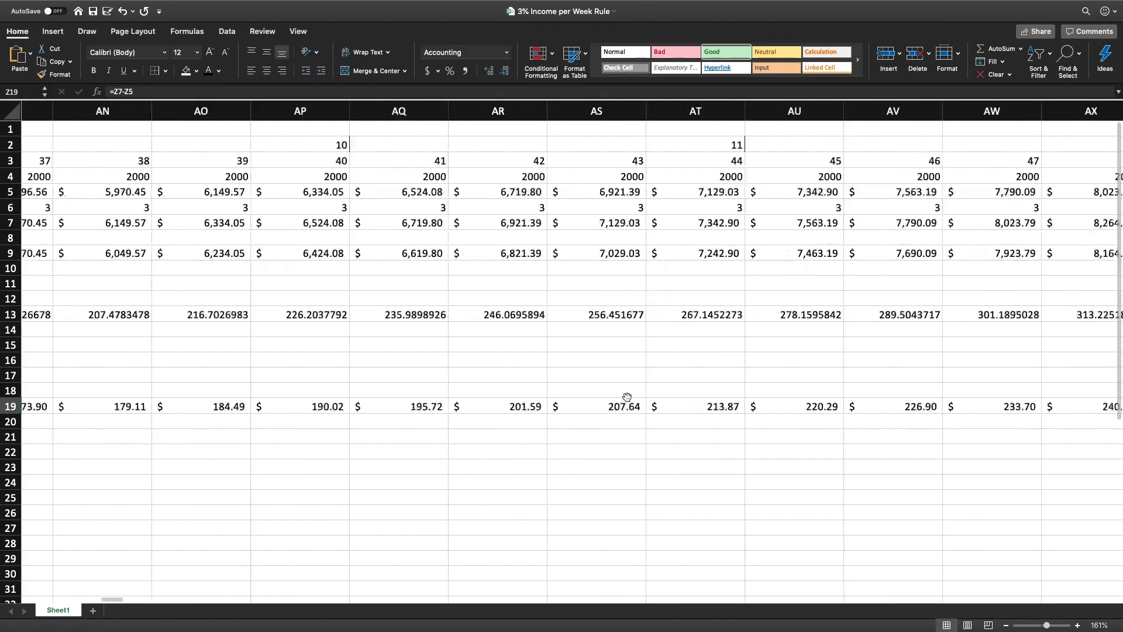
{"action": "scroll", "coordinate": [626, 398], "scroll_direction": "right", "scroll_amount": 5}
{"action": "left_click_drag", "start_coordinate": [670, 170], "coordinate": [661, 408]}
{"action": "left_click", "coordinate": [679, 223]}
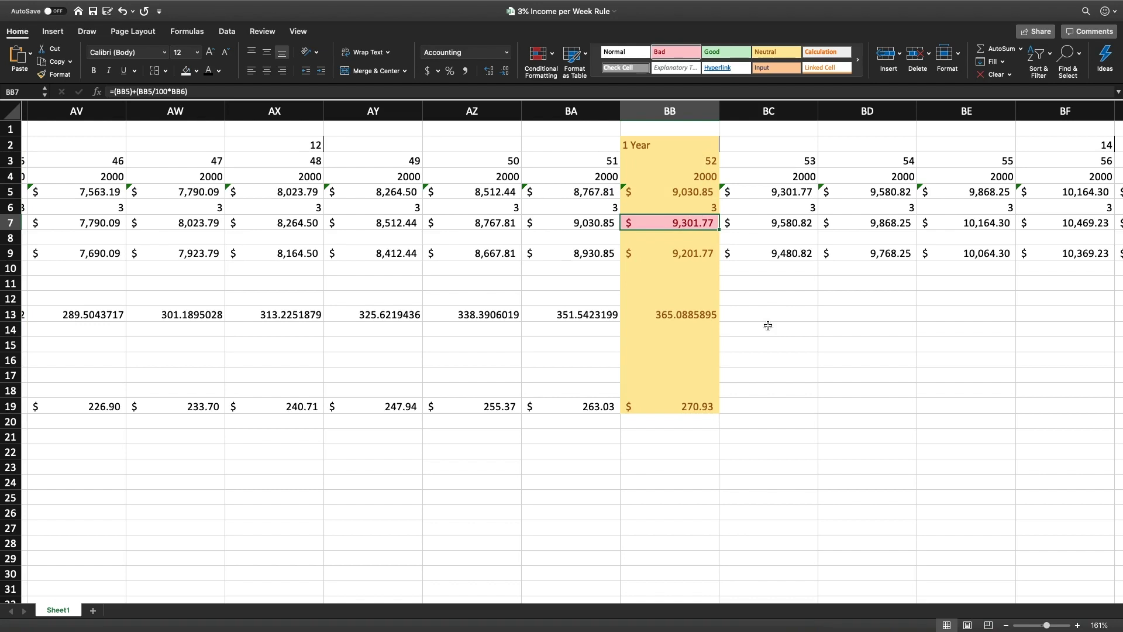
Paste =BB7-BB4 across row 9 so week 52's total profit reads $7,301.77.
{"action": "scroll", "coordinate": [768, 325], "scroll_direction": "left", "scroll_amount": 1}
{"action": "left_click", "coordinate": [709, 253]}
{"action": "key", "text": "super+v"}
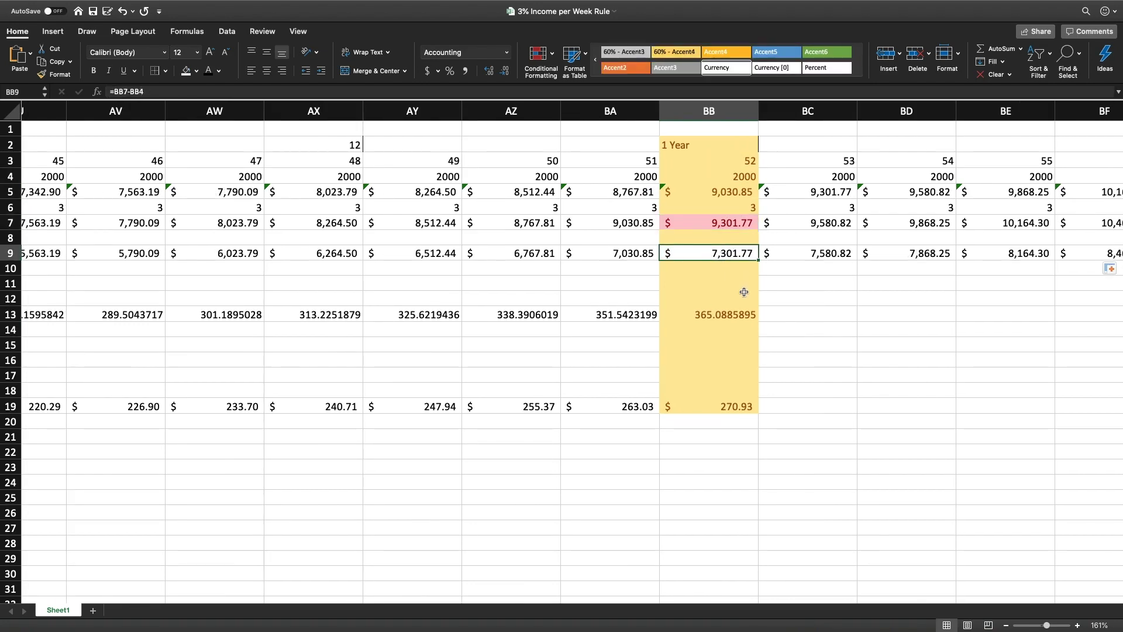
{"action": "left_click", "coordinate": [710, 314]}
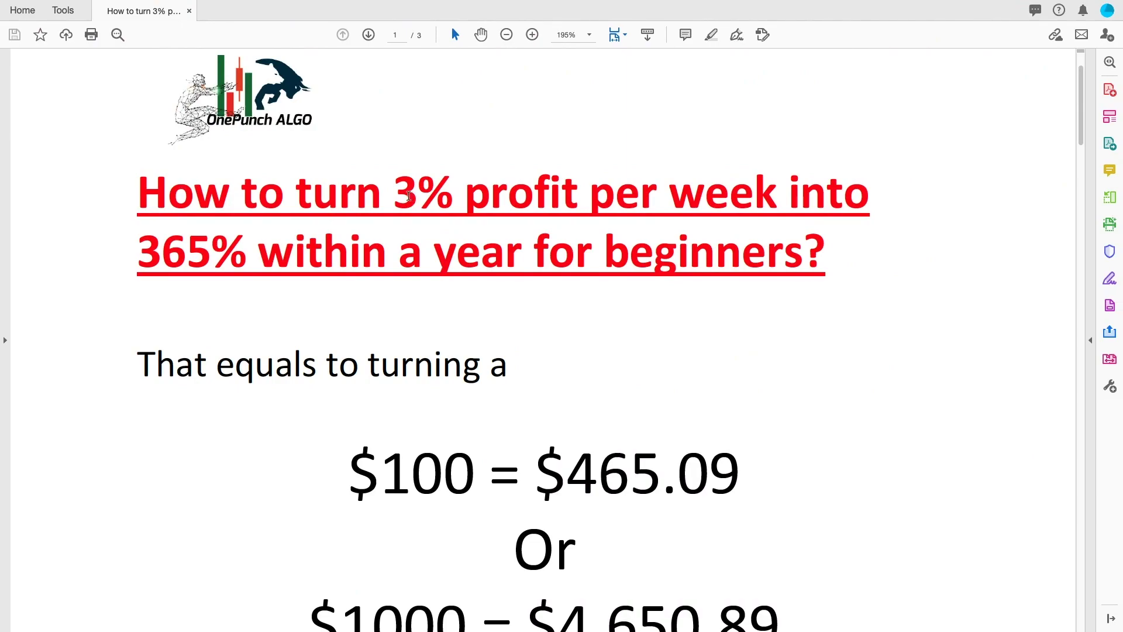
{"action": "left_click_drag", "start_coordinate": [139, 253], "coordinate": [211, 252]}
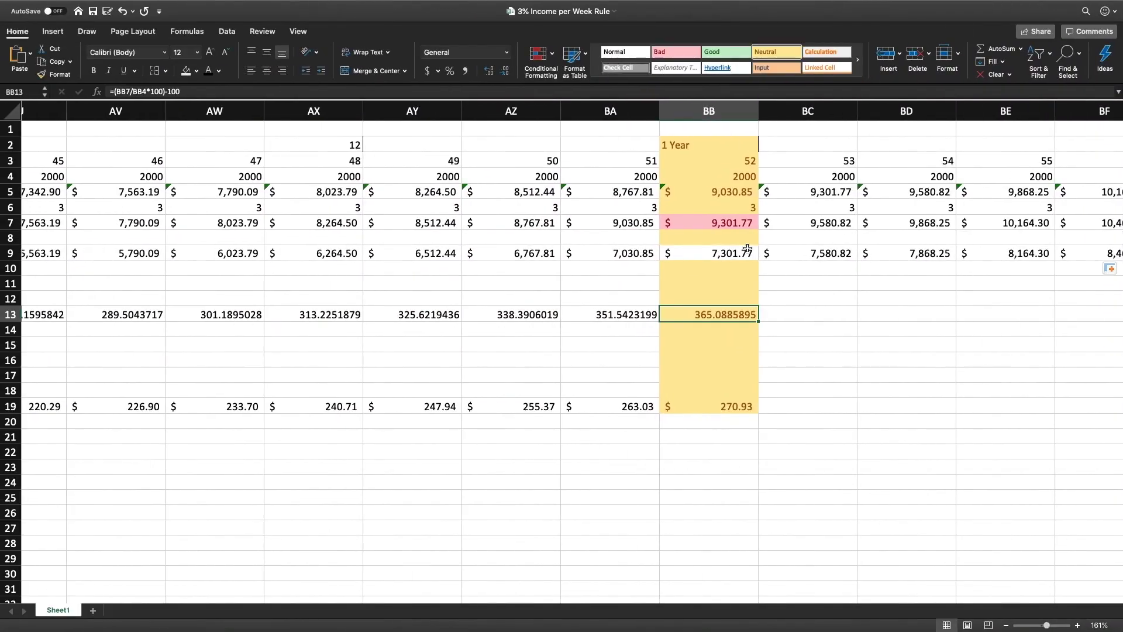
{"action": "left_click", "coordinate": [747, 248]}
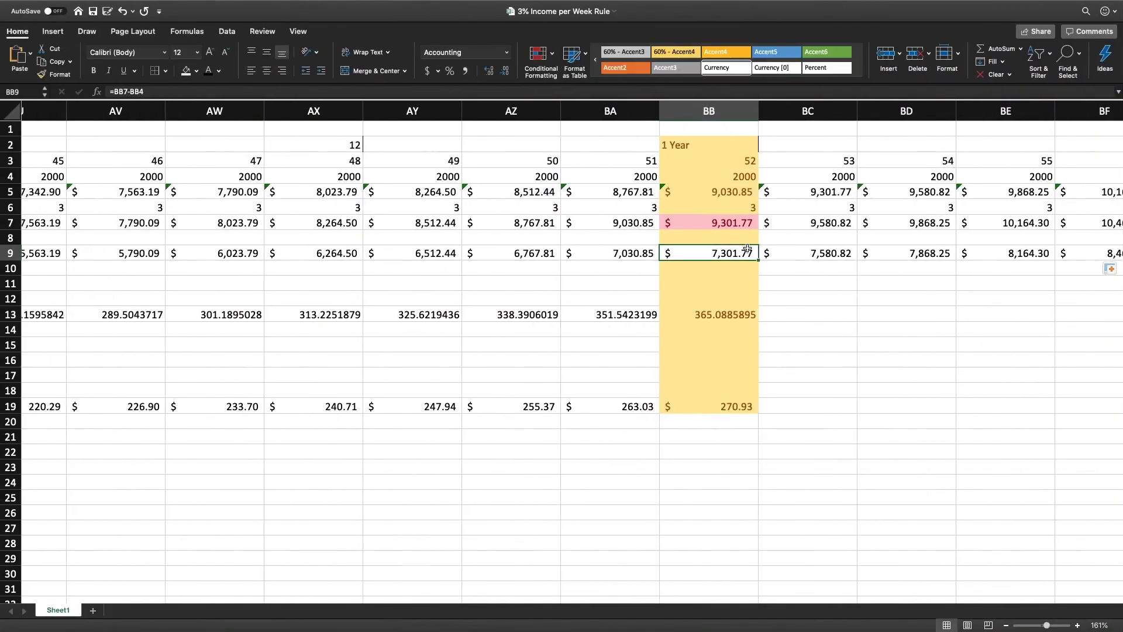
Change the initial investment in C4 to 5000.
{"action": "scroll", "coordinate": [714, 251], "scroll_direction": "left", "scroll_amount": 20}
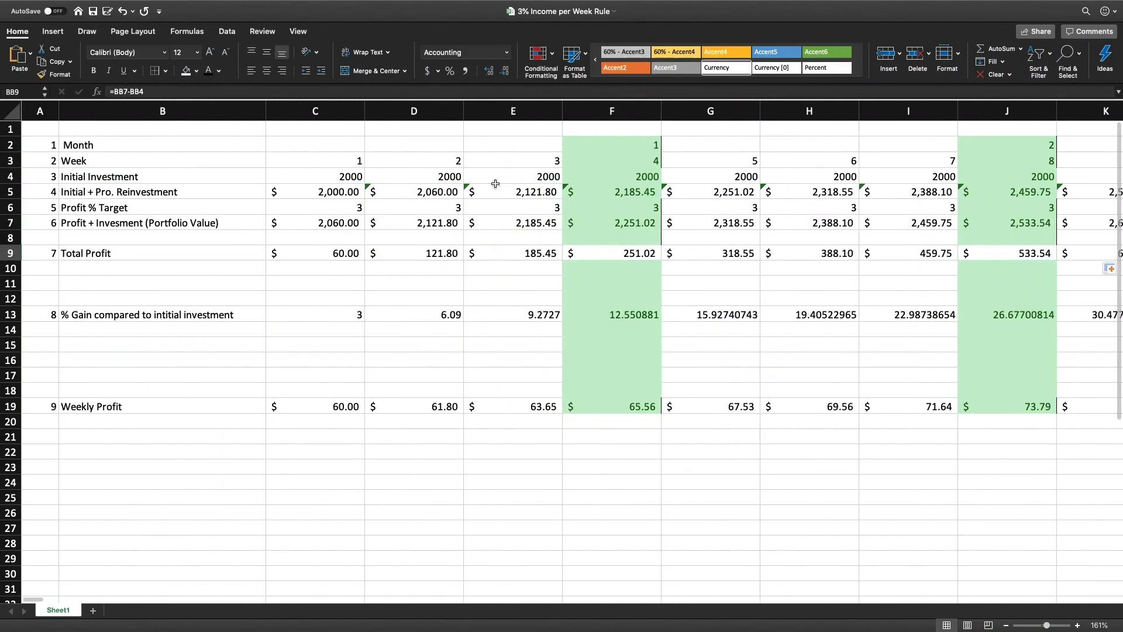
{"action": "left_click", "coordinate": [334, 176]}
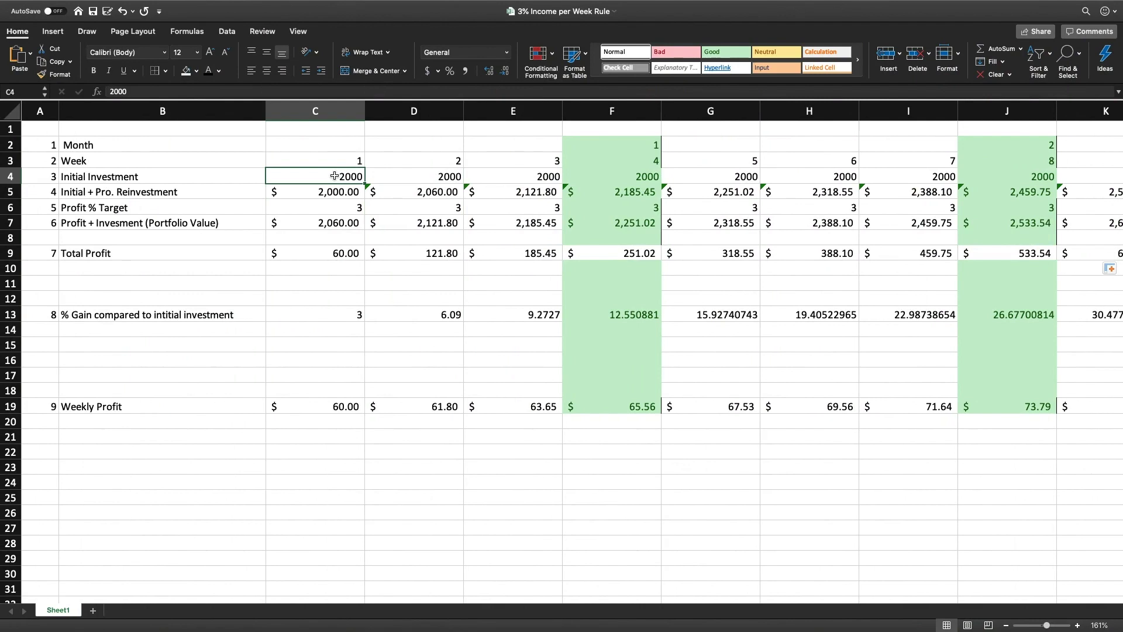
{"action": "type", "text": "5000"}
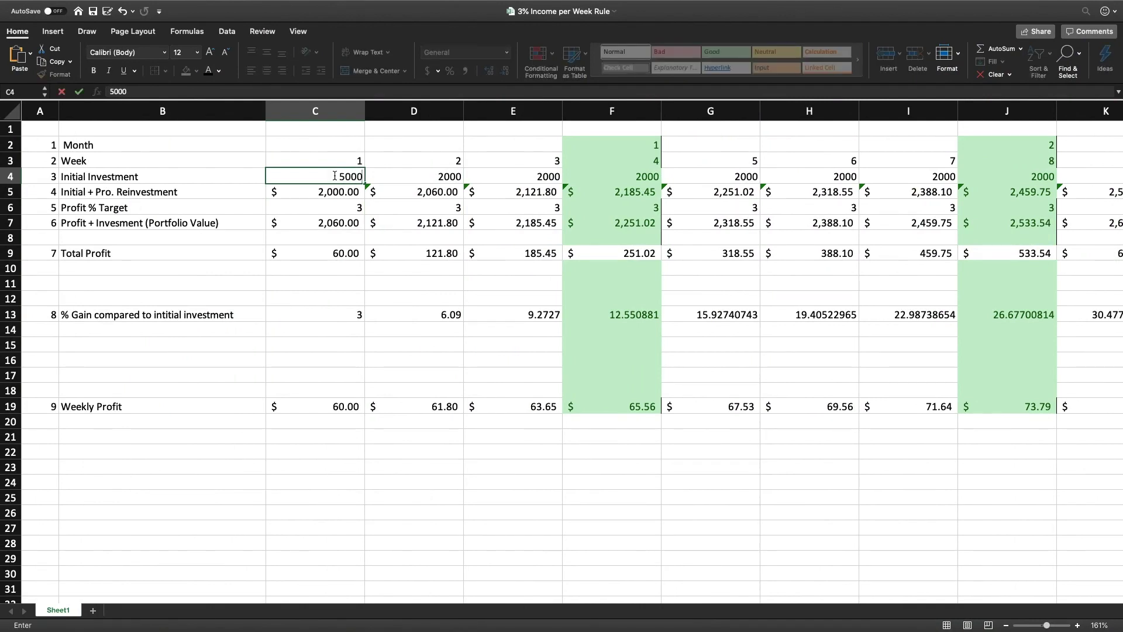
{"action": "key", "text": "Return"}
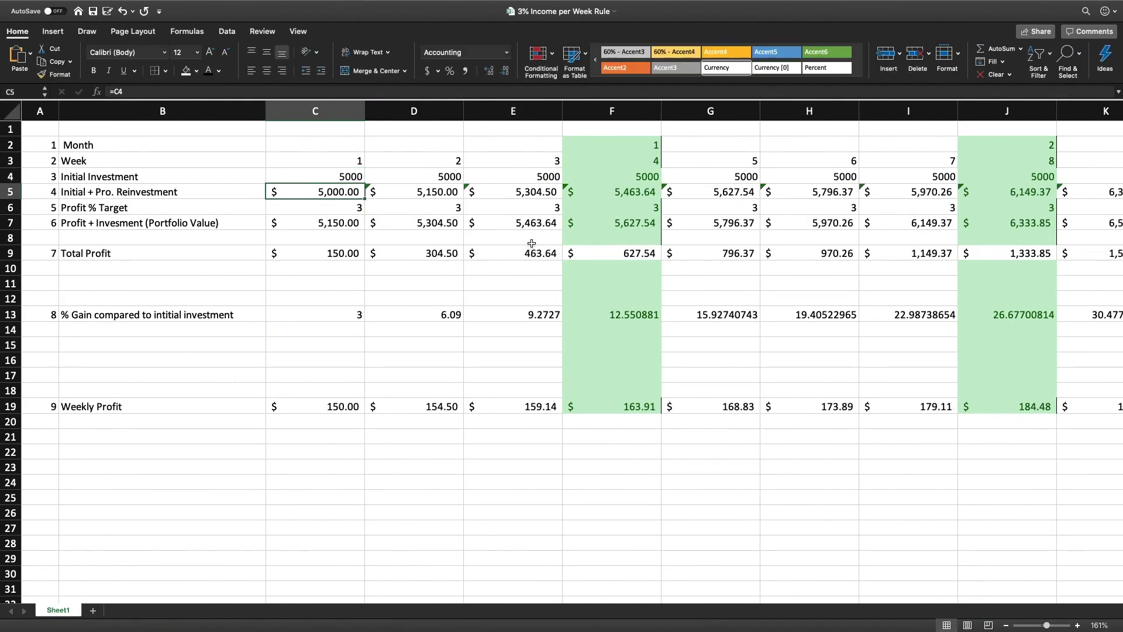
Check the month one and month two total profits after the recalculation.
{"action": "scroll", "coordinate": [468, 175], "scroll_direction": "right", "scroll_amount": 2}
{"action": "left_click_drag", "start_coordinate": [583, 144], "coordinate": [583, 406]}
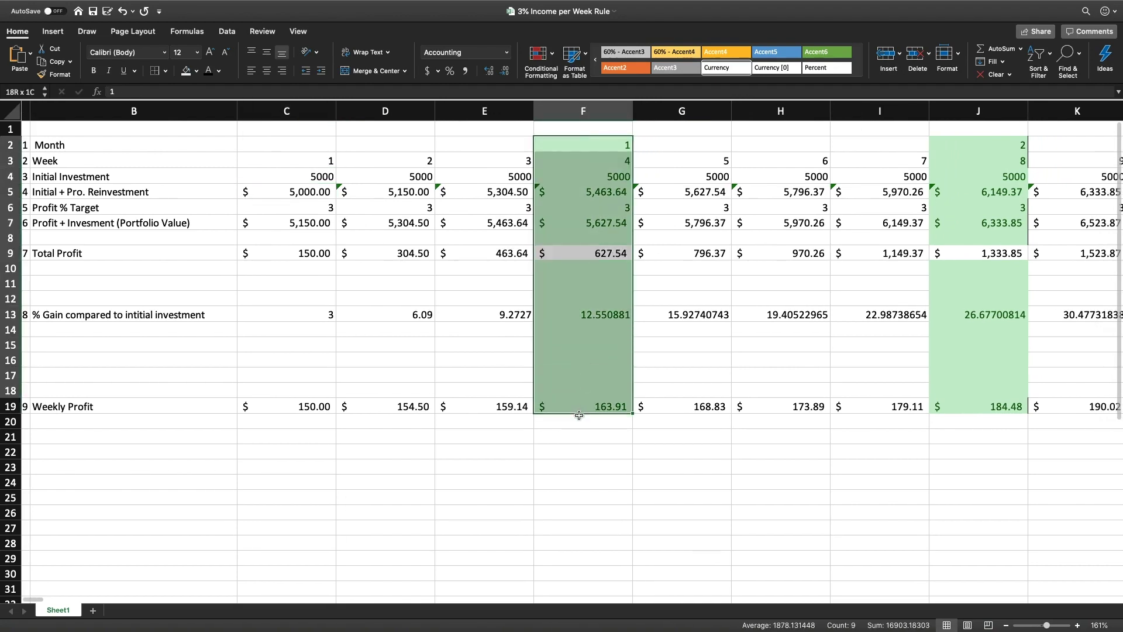
{"action": "left_click", "coordinate": [588, 250]}
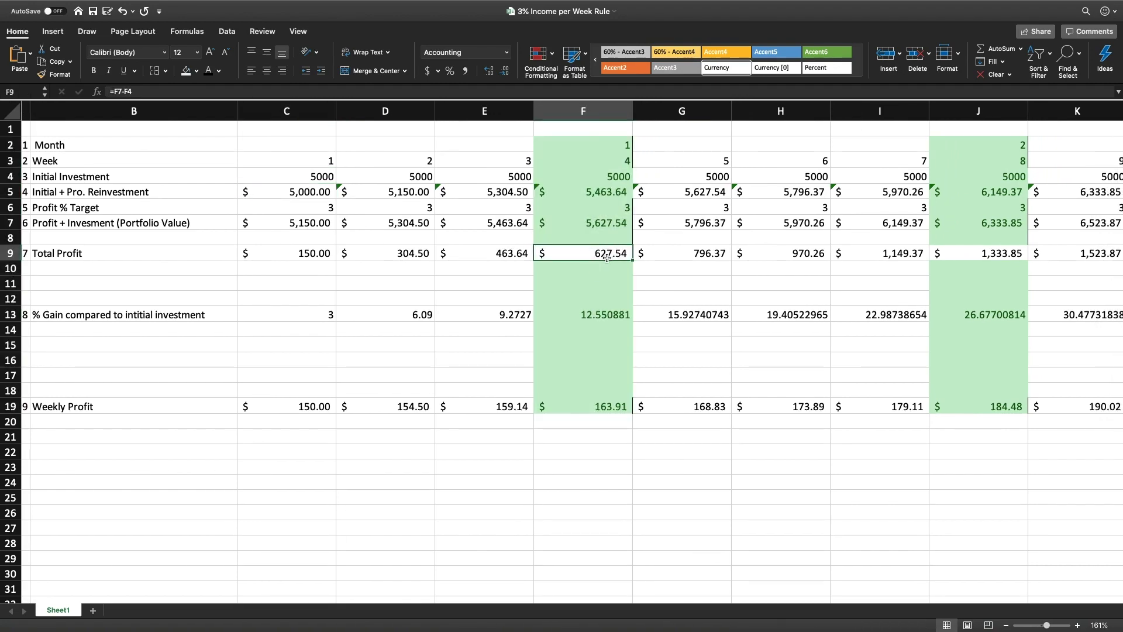
{"action": "scroll", "coordinate": [622, 257], "scroll_direction": "right", "scroll_amount": 5}
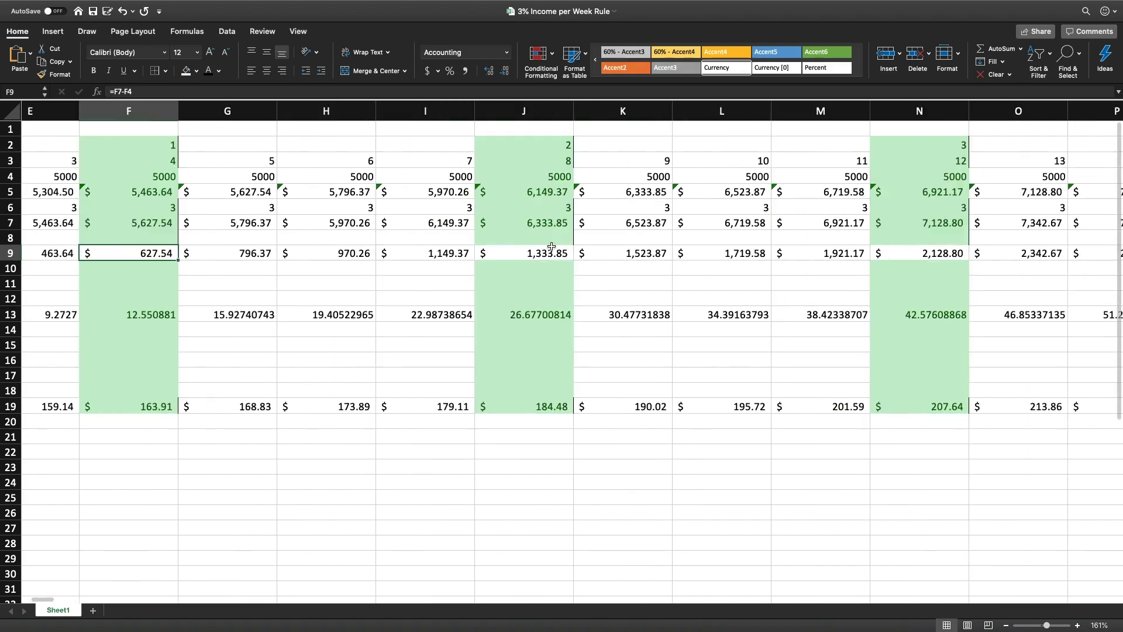
{"action": "left_click", "coordinate": [542, 253]}
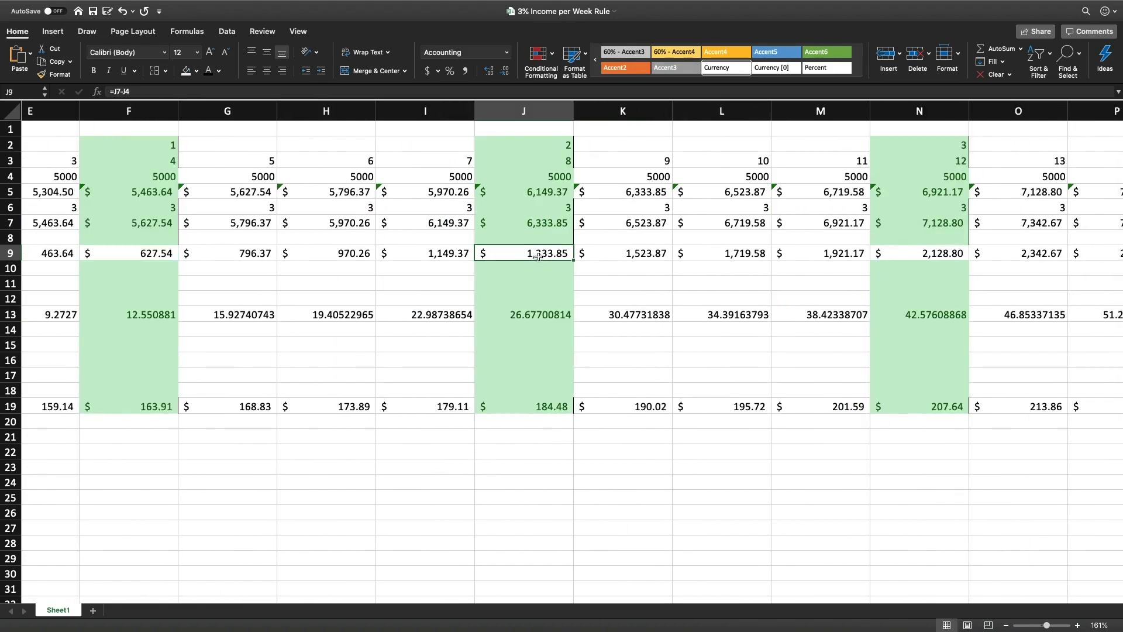
Enter =4*Z19 in Z20 under week 24's $296.04 weekly profit, giving $1,184.15 per month.
{"action": "scroll", "coordinate": [548, 254], "scroll_direction": "right", "scroll_amount": 15}
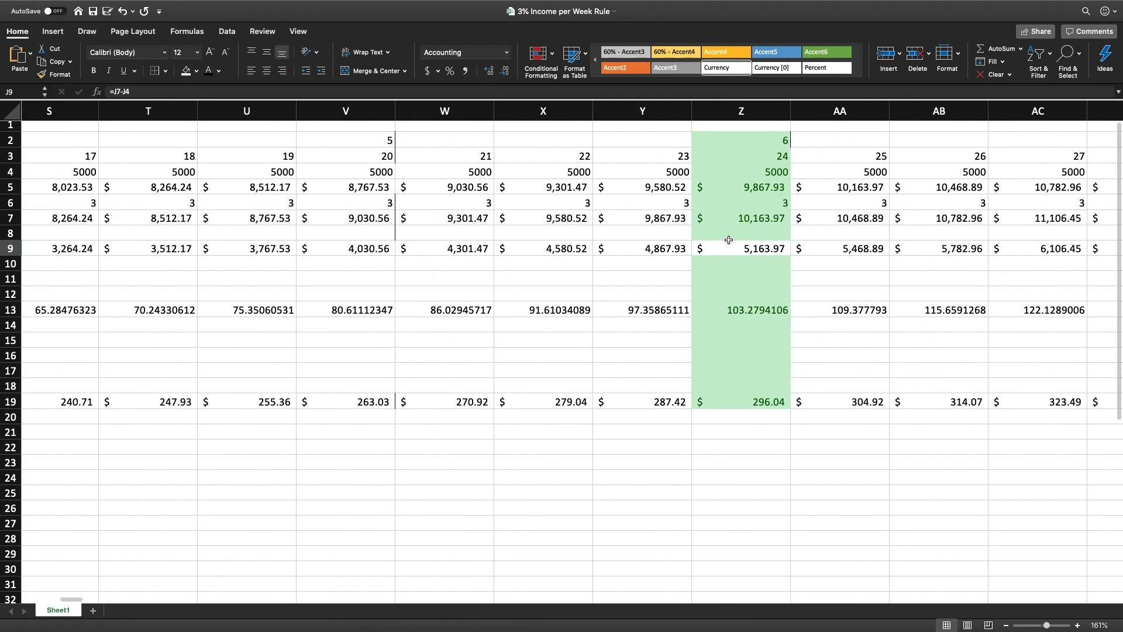
{"action": "scroll", "coordinate": [725, 253], "scroll_direction": "right", "scroll_amount": 1}
{"action": "left_click", "coordinate": [719, 253]}
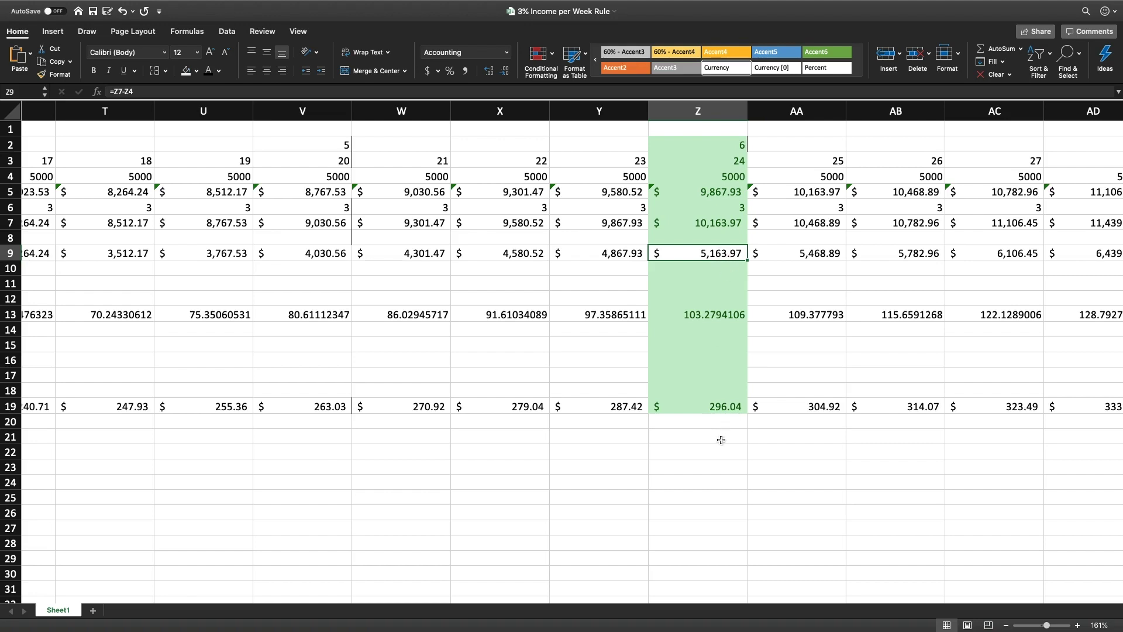
{"action": "left_click", "coordinate": [708, 408]}
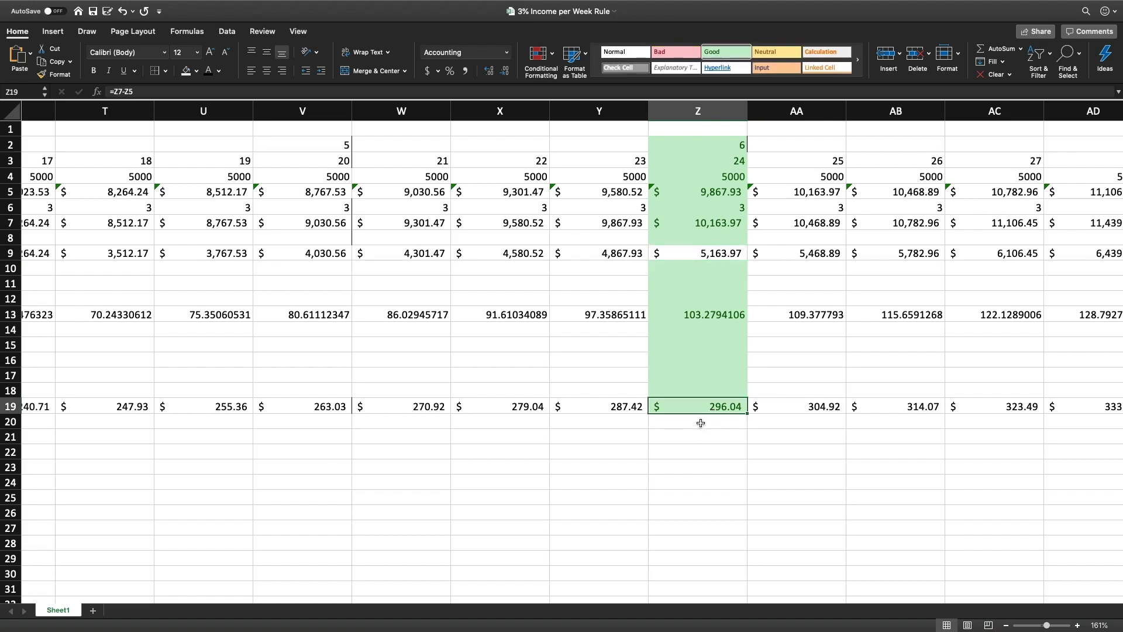
{"action": "left_click", "coordinate": [702, 429]}
{"action": "type", "text": "=4*Z19"}
{"action": "key", "text": "Return"}
{"action": "left_click", "coordinate": [714, 431]}
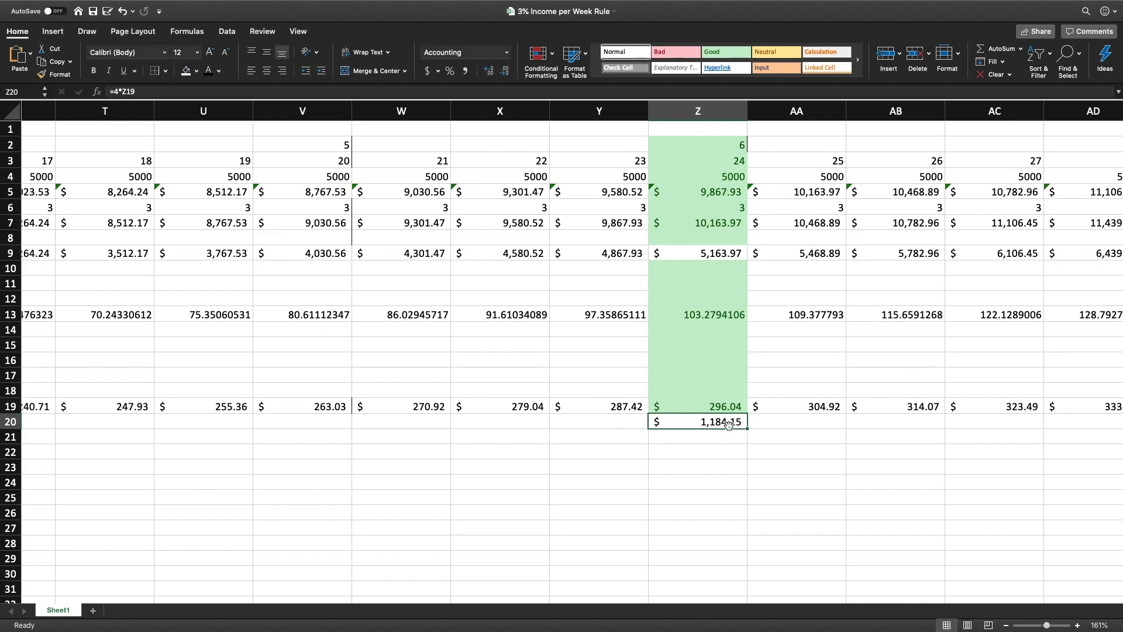
{"action": "scroll", "coordinate": [712, 385], "scroll_direction": "right", "scroll_amount": 10}
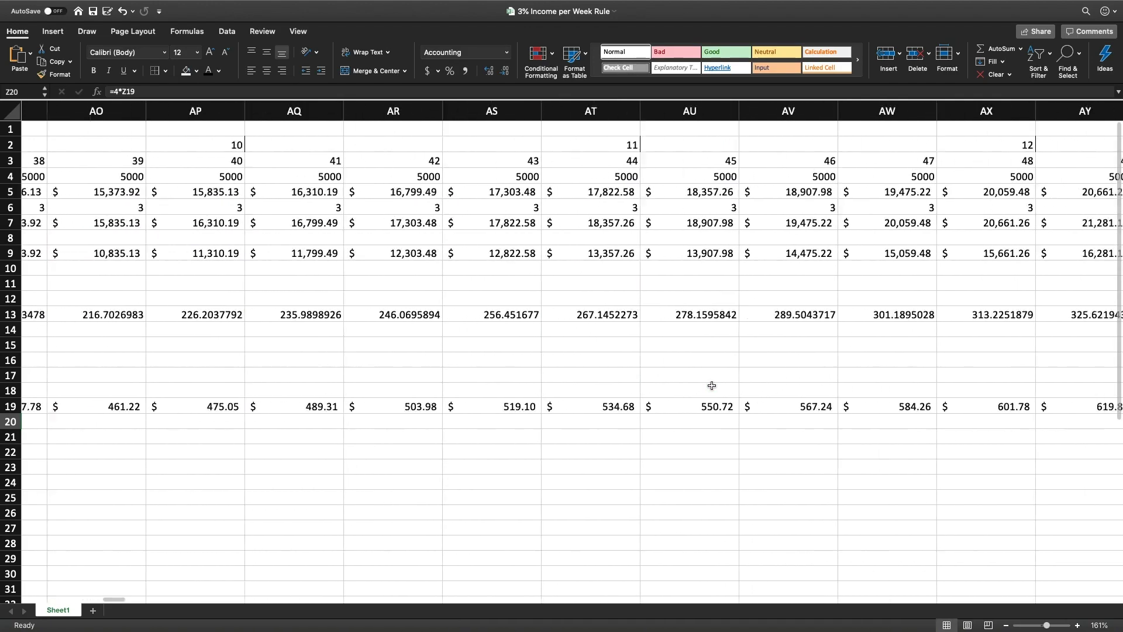
{"action": "scroll", "coordinate": [711, 385], "scroll_direction": "right", "scroll_amount": 5}
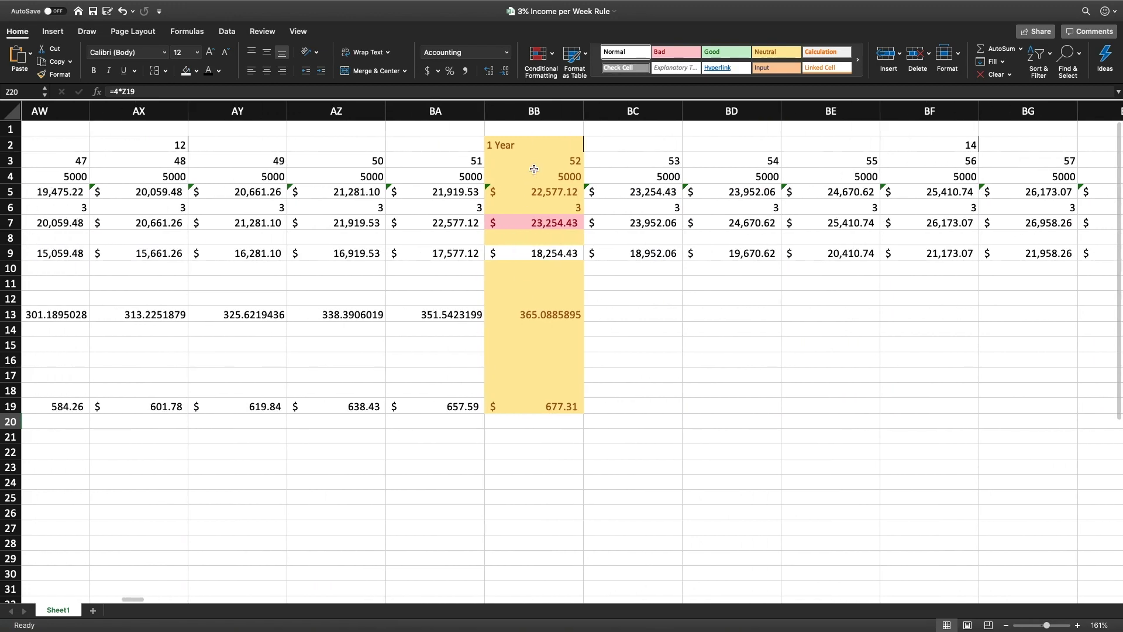
{"action": "left_click", "coordinate": [528, 222]}
{"action": "left_click", "coordinate": [676, 347]}
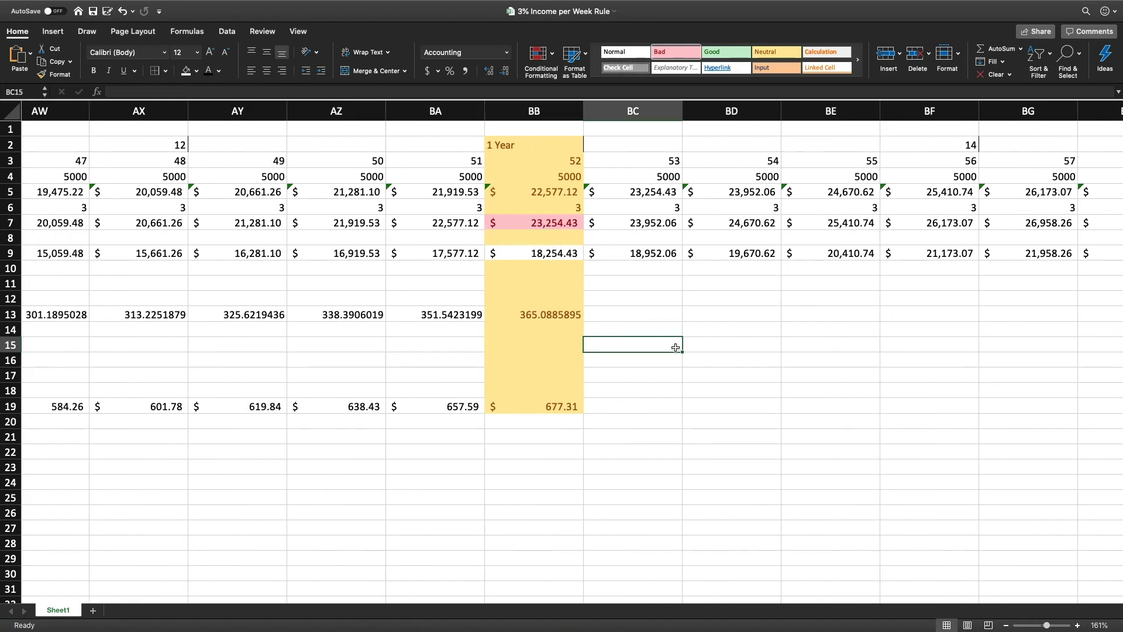
{"action": "left_click", "coordinate": [570, 221]}
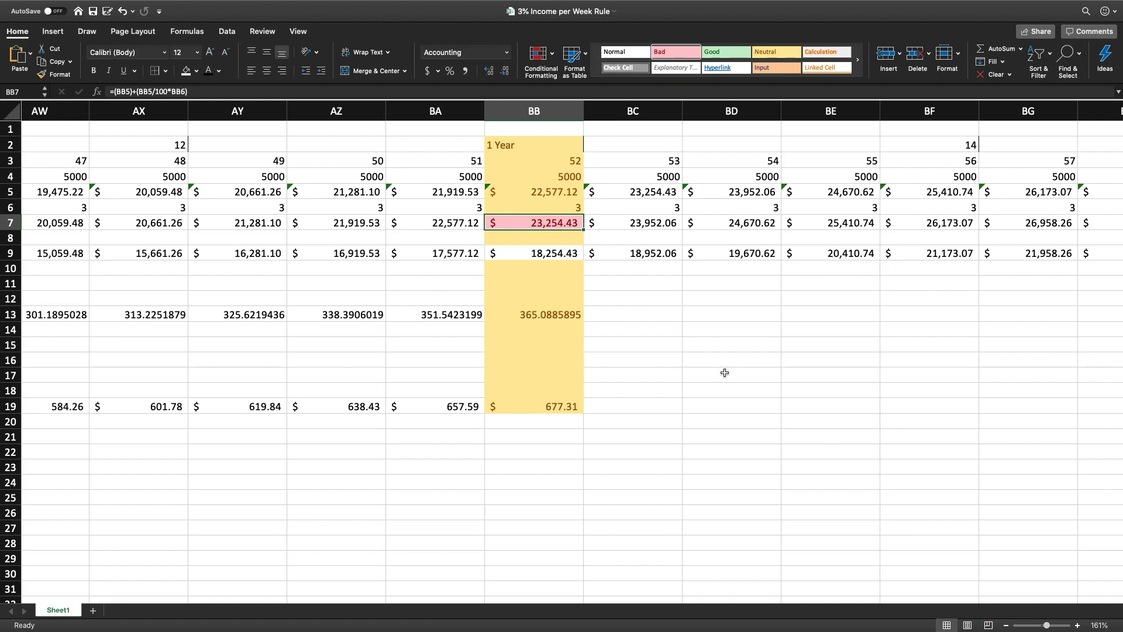
{"action": "key", "text": "Down"}
{"action": "key", "text": "Down"}
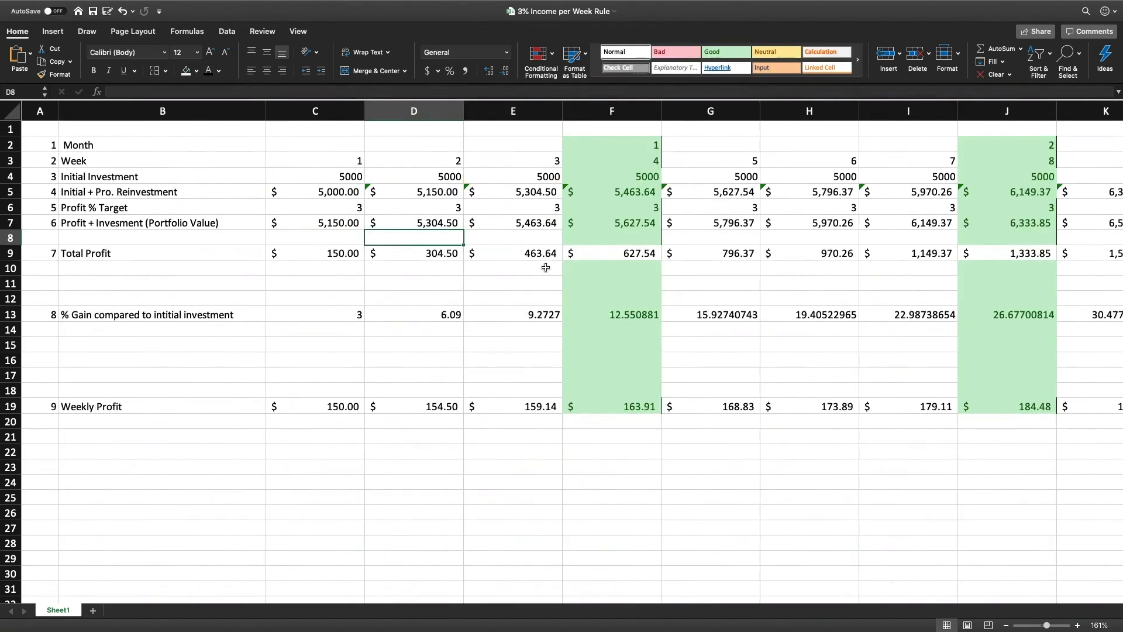
Change the initial investment in C4 to 10000.
{"action": "left_click", "coordinate": [323, 181]}
{"action": "type", "text": "1000"}
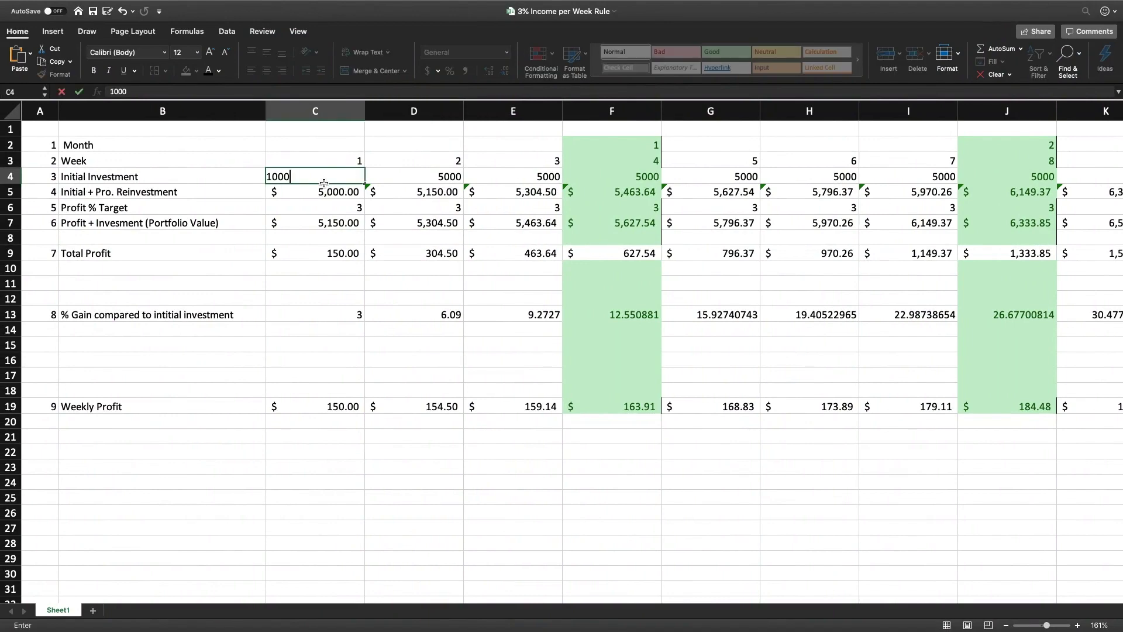
{"action": "type", "text": "0"}
{"action": "key", "text": "Return"}
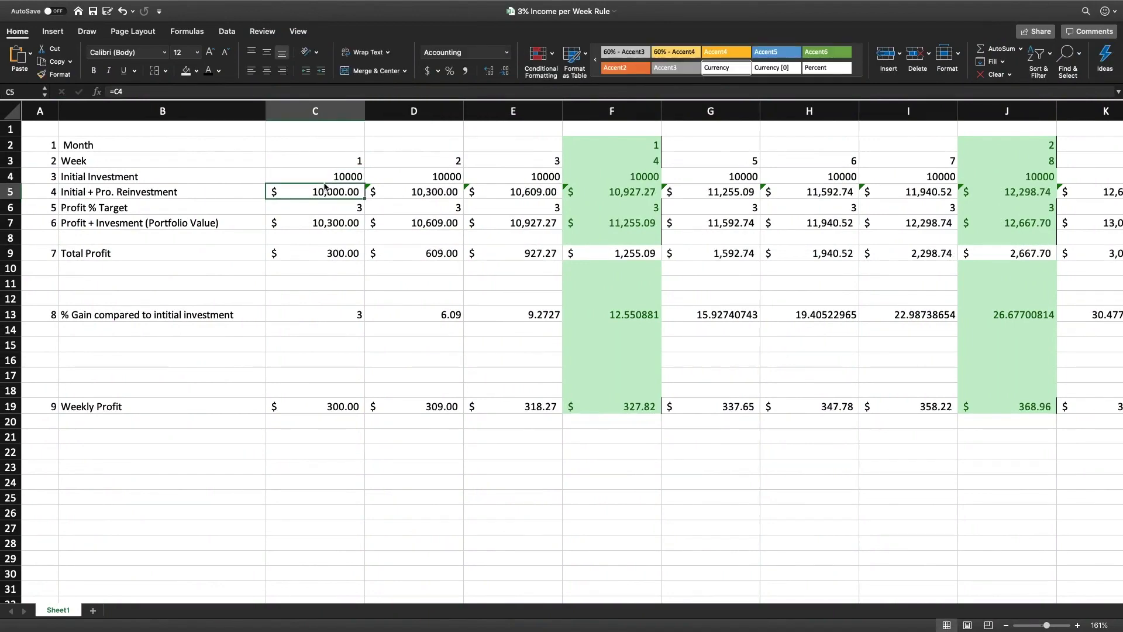
Check the recalculated week 4 profit target and portfolio value formulas in F6 and F7.
{"action": "scroll", "coordinate": [638, 231], "scroll_direction": "right", "scroll_amount": 3}
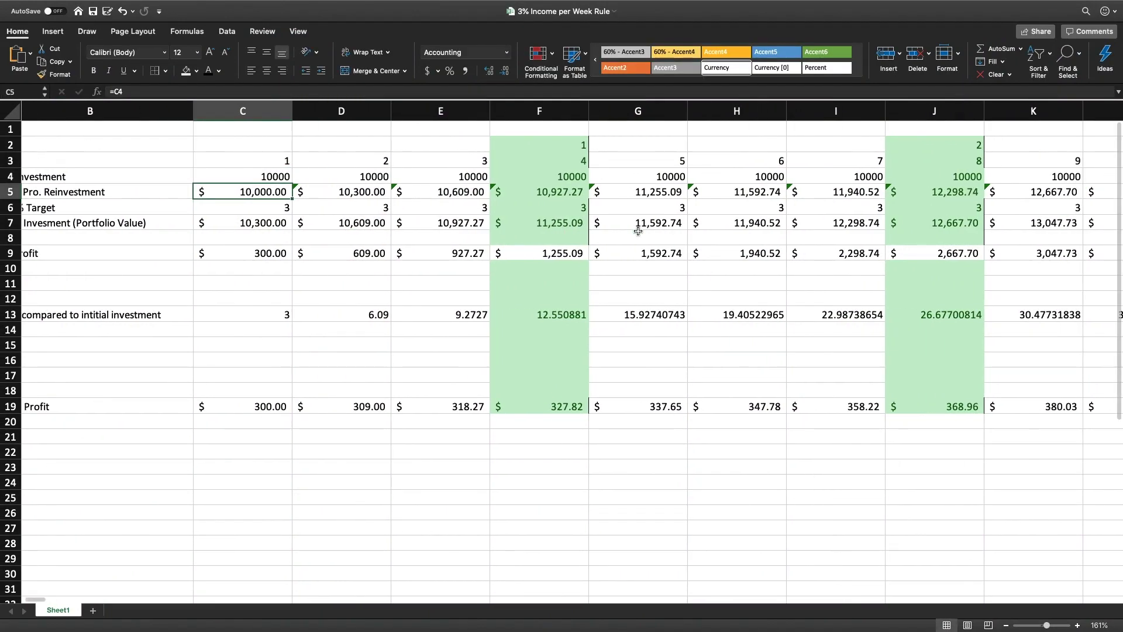
{"action": "left_click_drag", "start_coordinate": [547, 156], "coordinate": [548, 406]}
{"action": "left_click", "coordinate": [555, 208]}
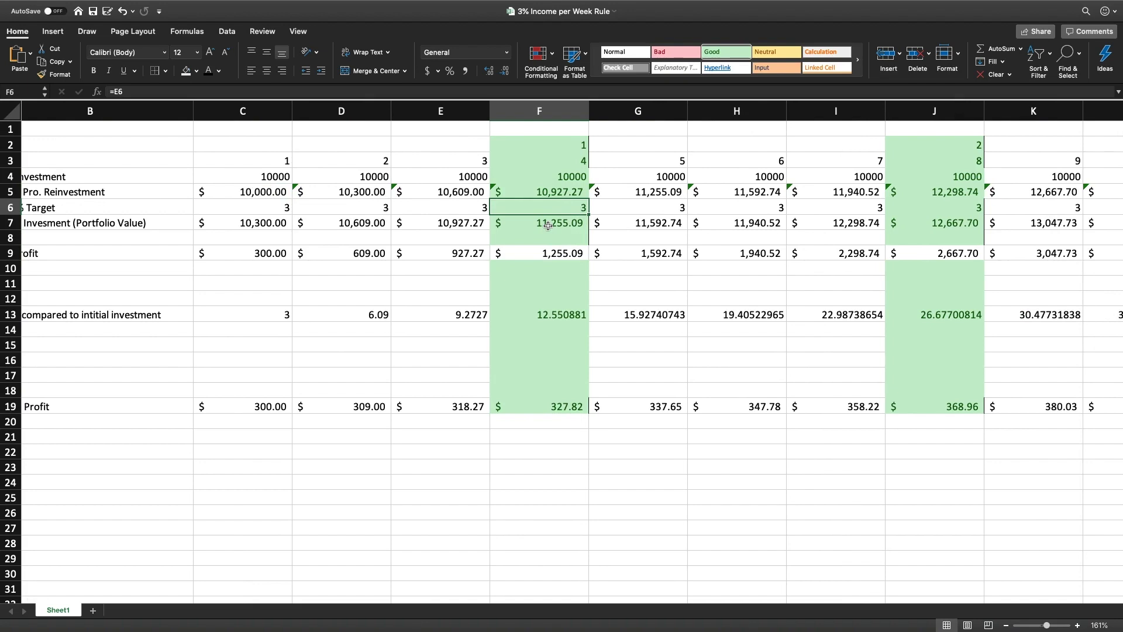
{"action": "left_click", "coordinate": [548, 226]}
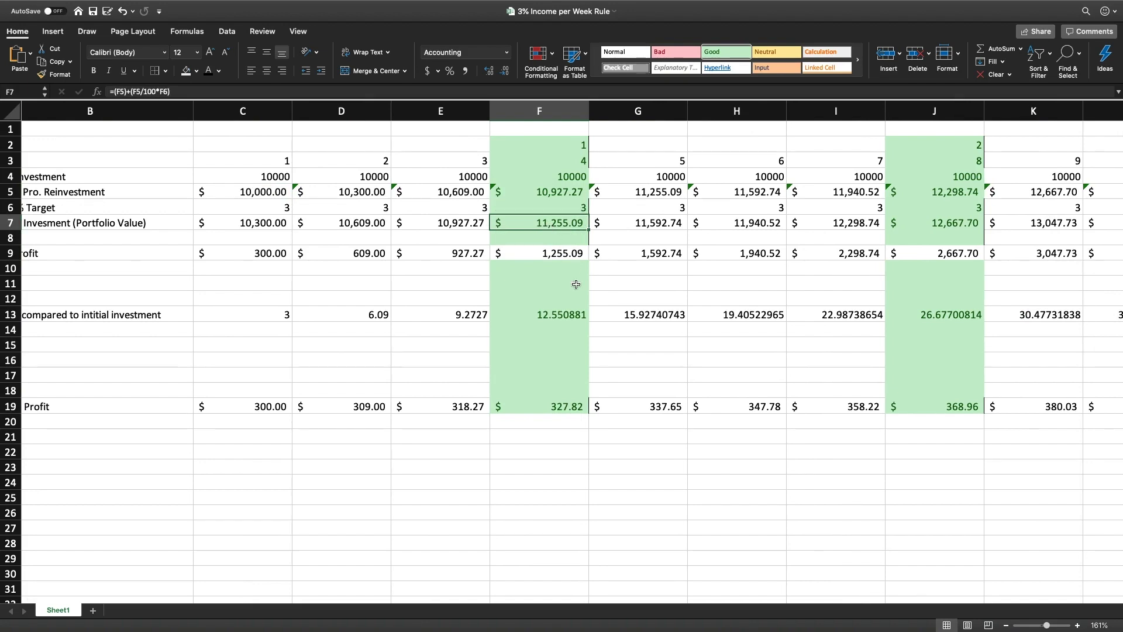
{"action": "scroll", "coordinate": [576, 284], "scroll_direction": "right", "scroll_amount": 20}
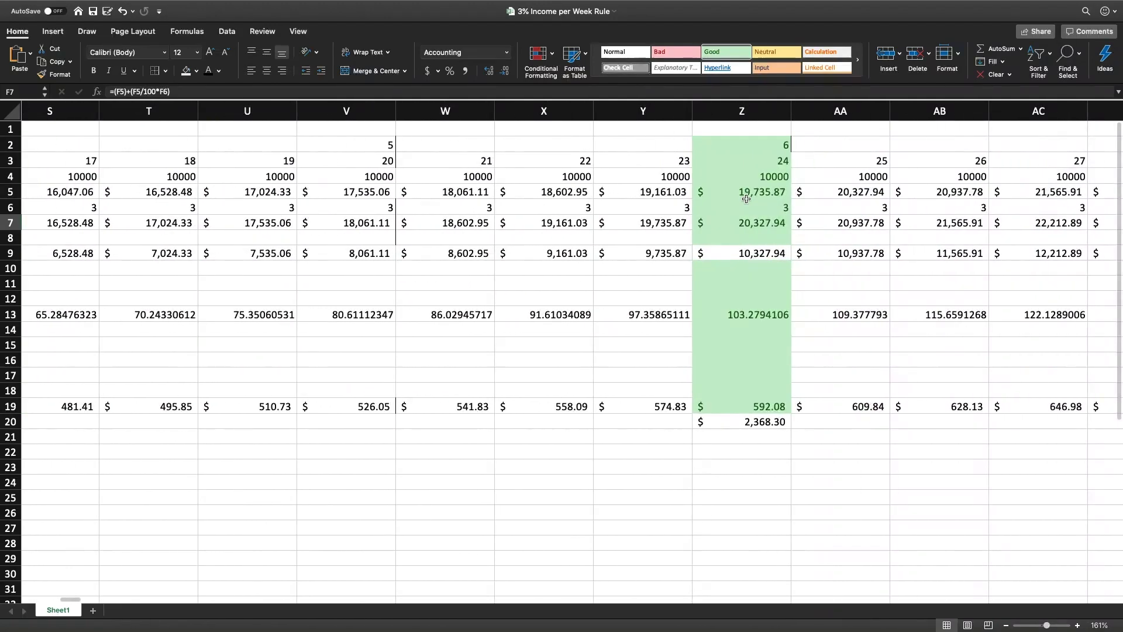
{"action": "left_click", "coordinate": [744, 223]}
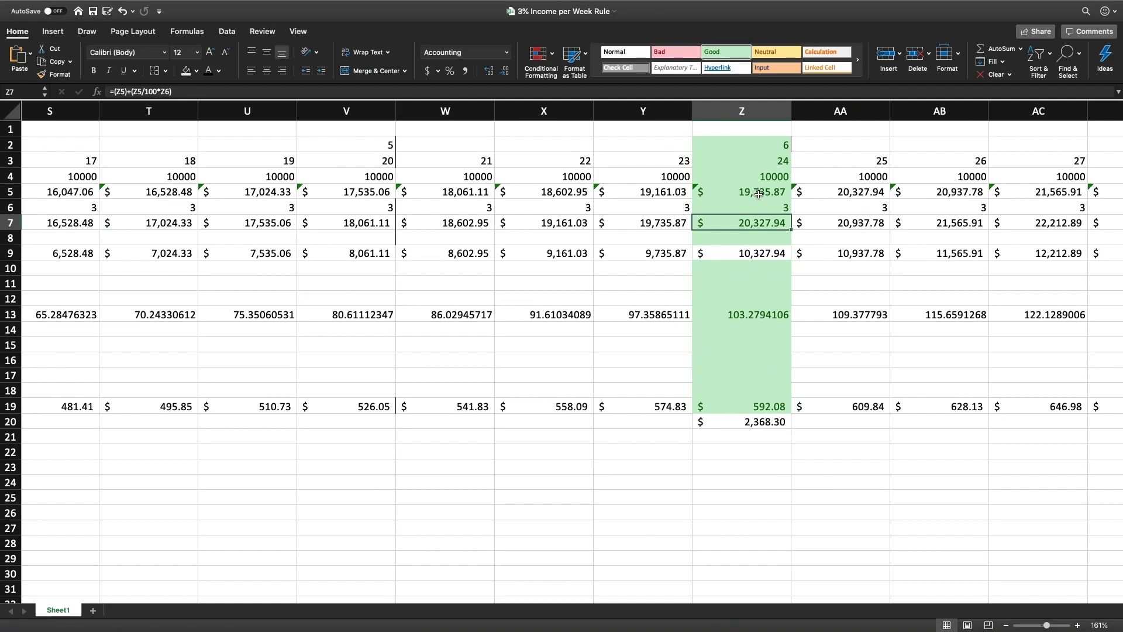
{"action": "scroll", "coordinate": [758, 194], "scroll_direction": "right", "scroll_amount": 1}
{"action": "left_click", "coordinate": [683, 203]}
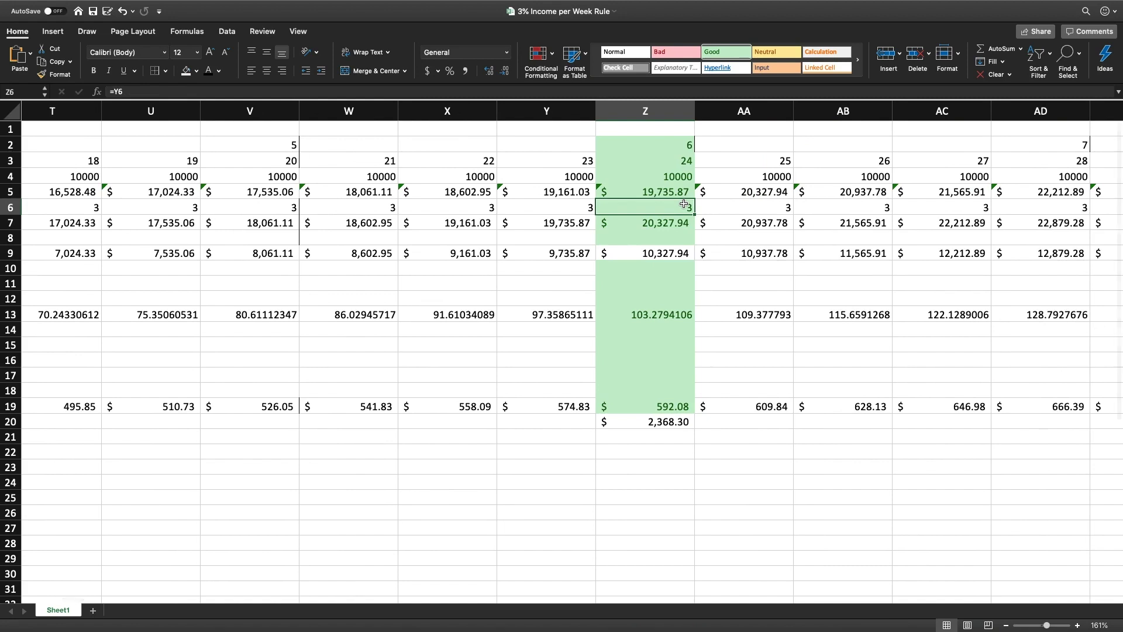
{"action": "scroll", "coordinate": [684, 204], "scroll_direction": "right", "scroll_amount": 2}
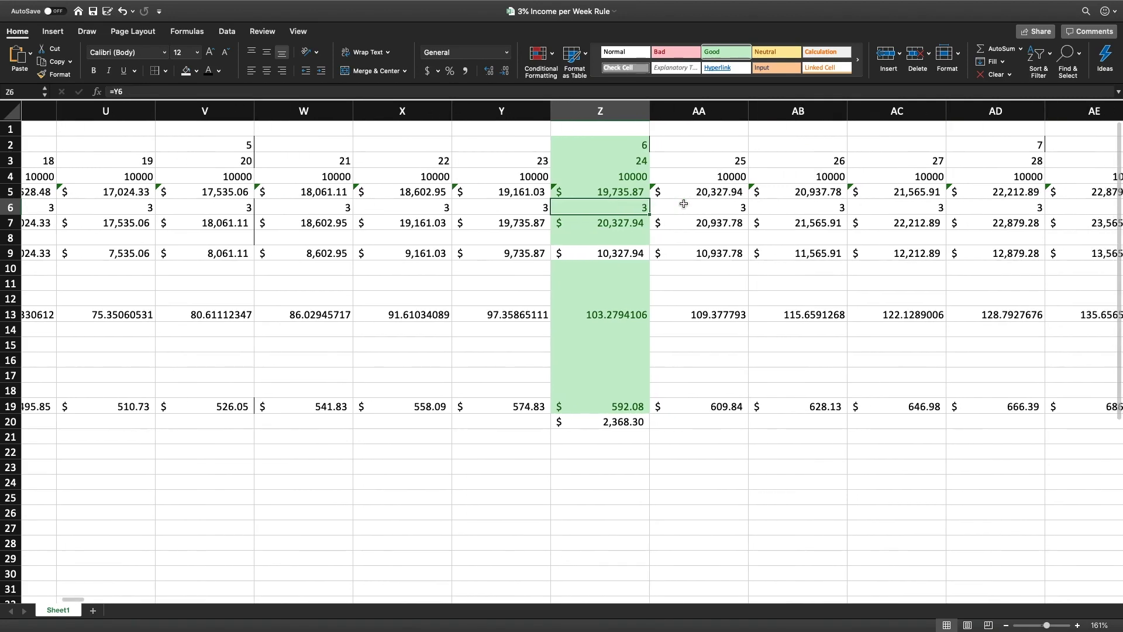
{"action": "left_click", "coordinate": [513, 407]}
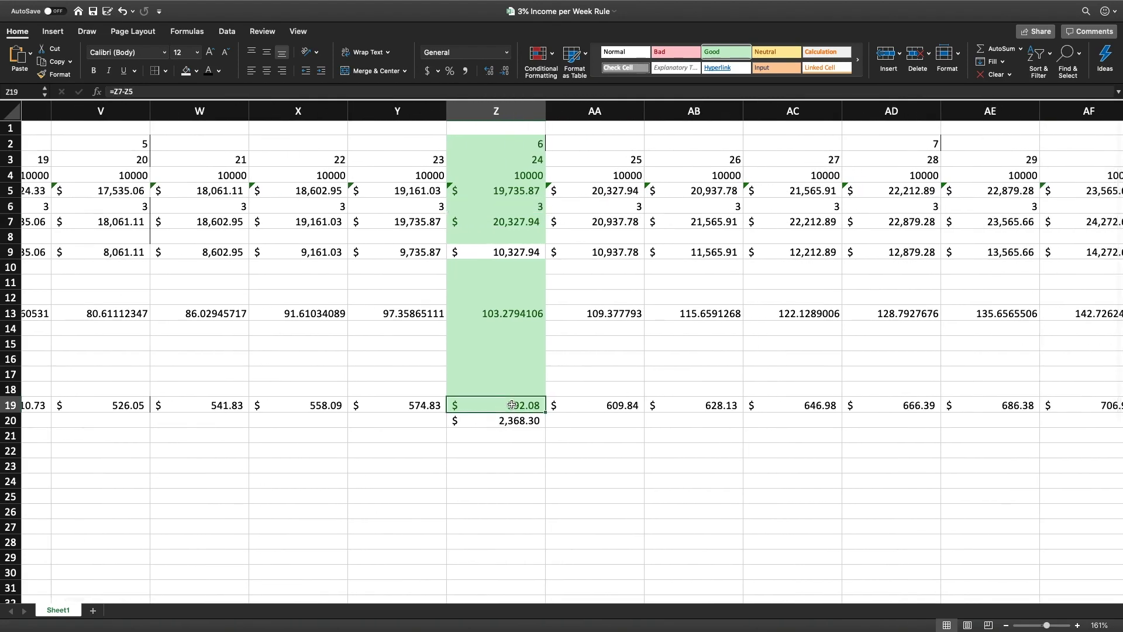
{"action": "left_click", "coordinate": [500, 422]}
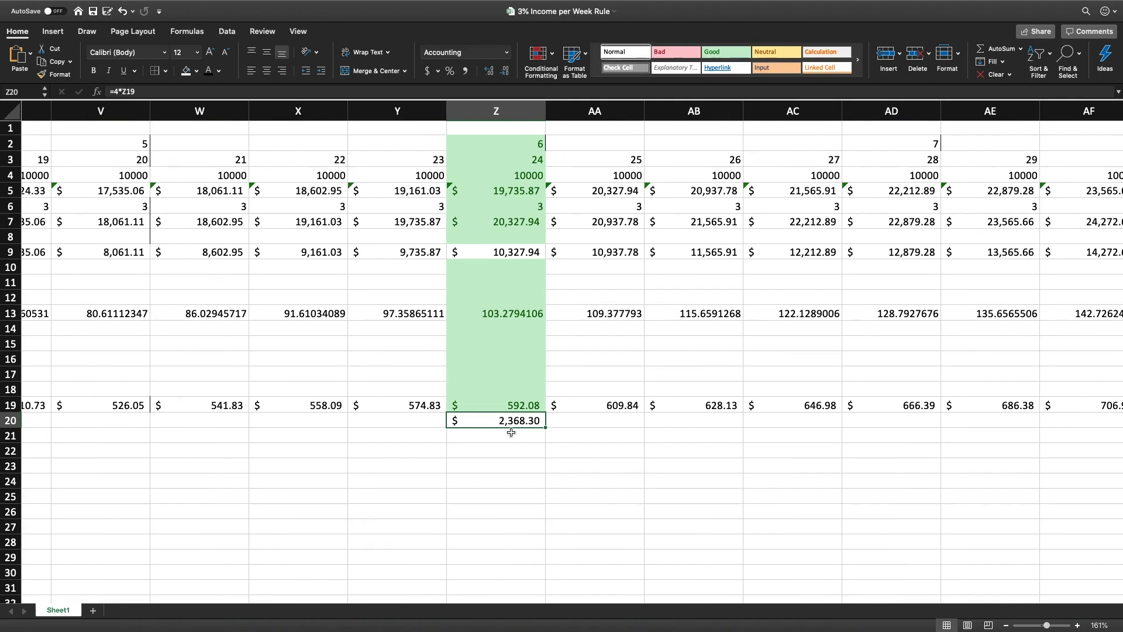
{"action": "scroll", "coordinate": [632, 382], "scroll_direction": "right", "scroll_amount": 15}
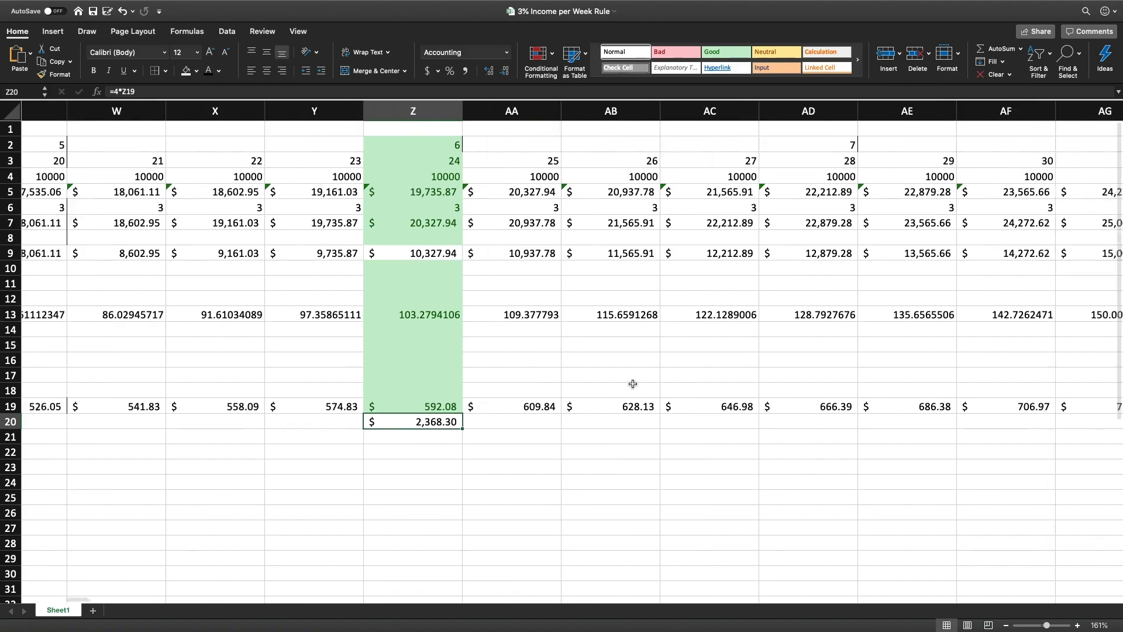
{"action": "scroll", "coordinate": [633, 382], "scroll_direction": "left", "scroll_amount": 5}
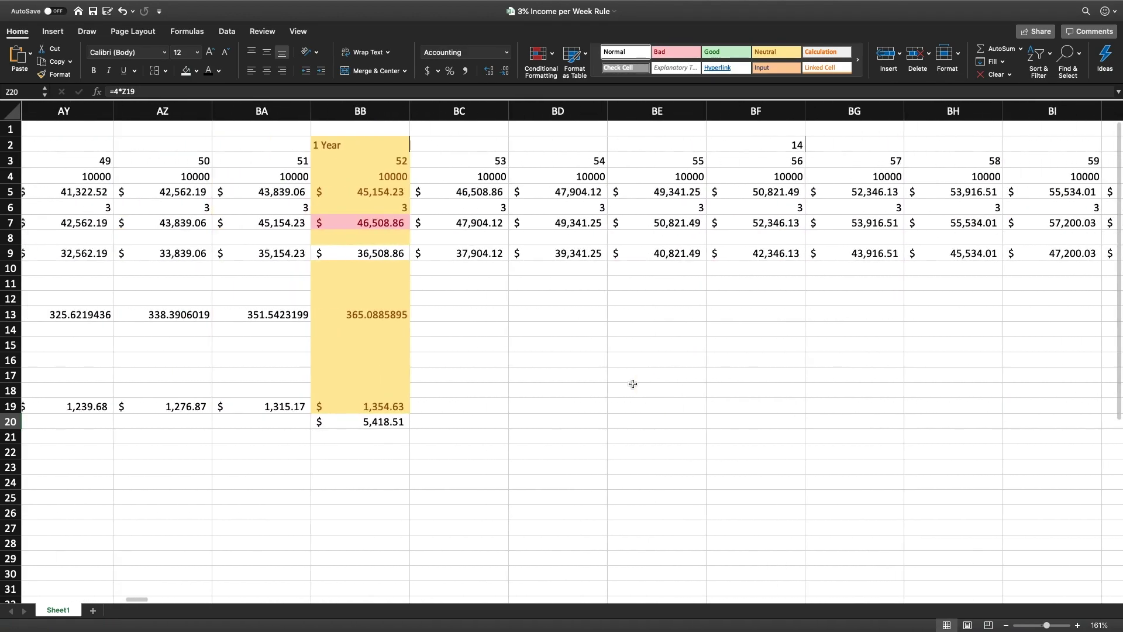
{"action": "left_click", "coordinate": [571, 177]}
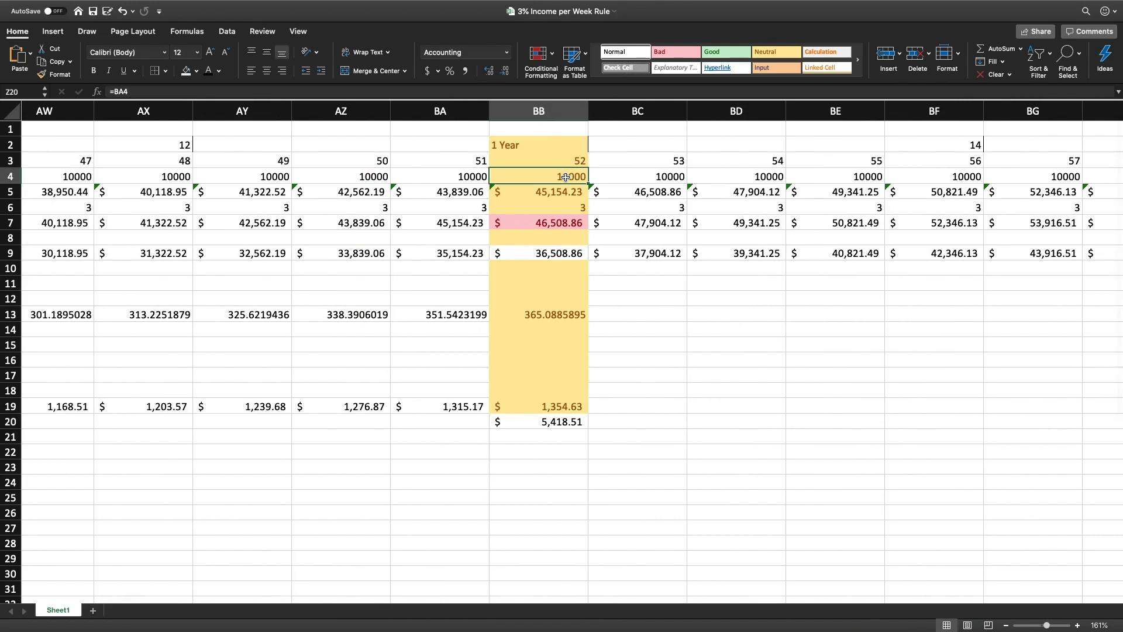
{"action": "left_click", "coordinate": [551, 220]}
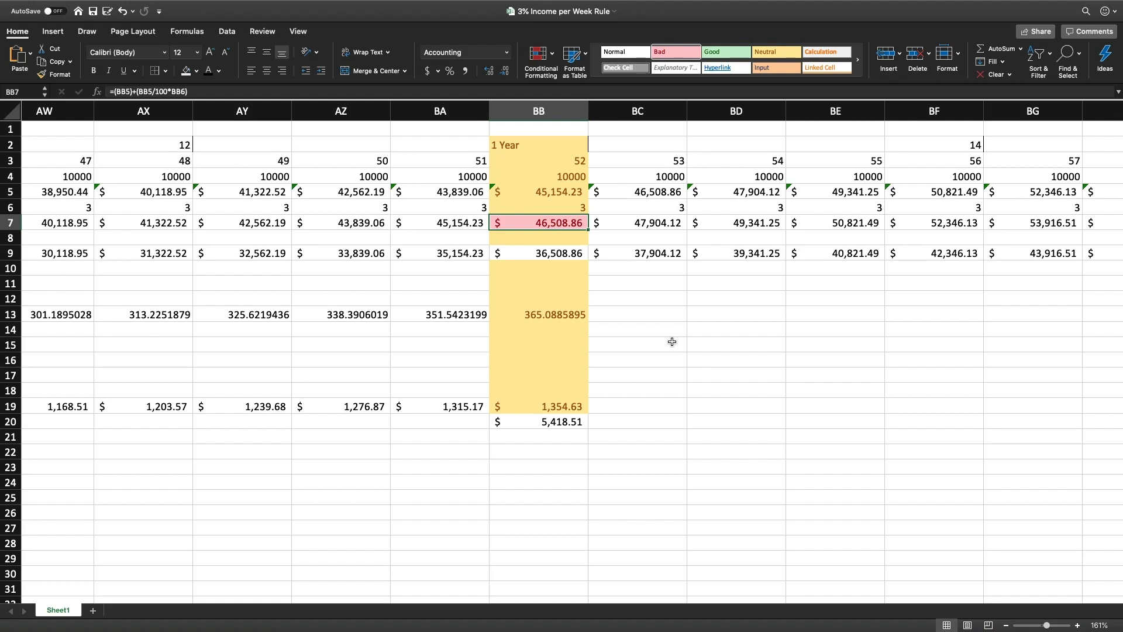
{"action": "left_click", "coordinate": [550, 254]}
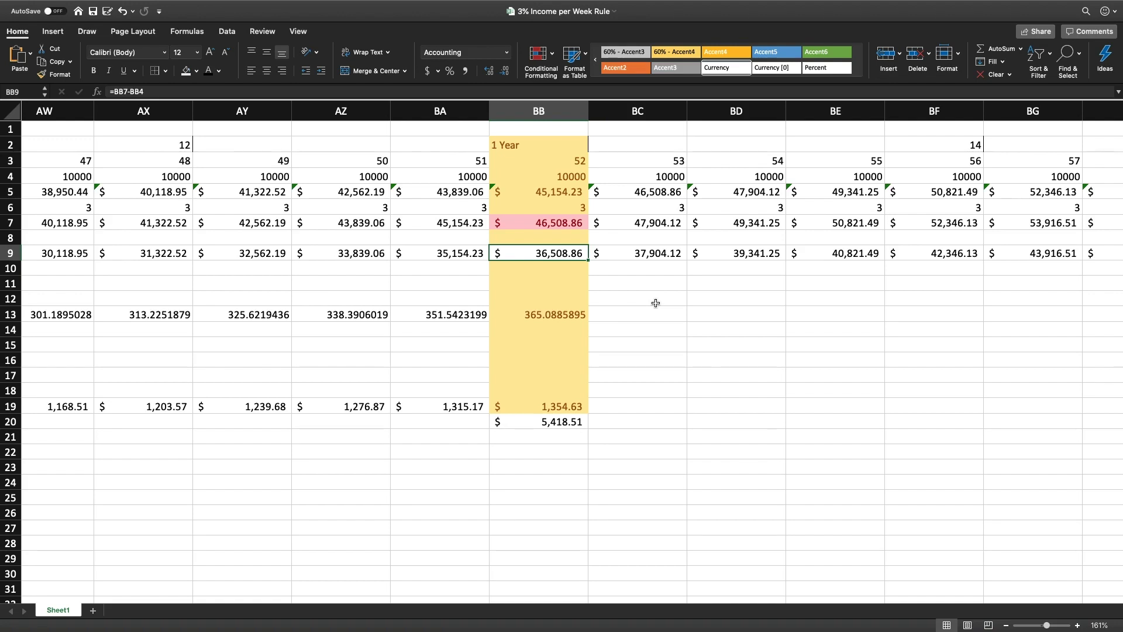
{"action": "key", "text": "Down"}
{"action": "key", "text": "Down"}
{"action": "key", "text": "Down"}
{"action": "key", "text": "Down"}
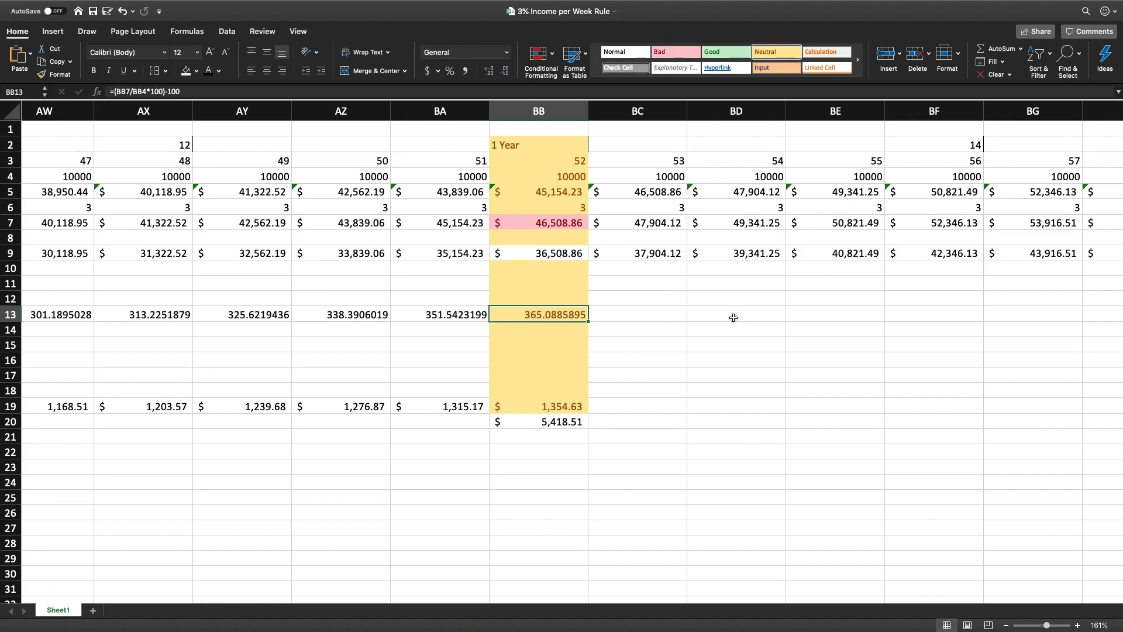
{"action": "left_click", "coordinate": [554, 432]}
{"action": "left_click", "coordinate": [553, 422]}
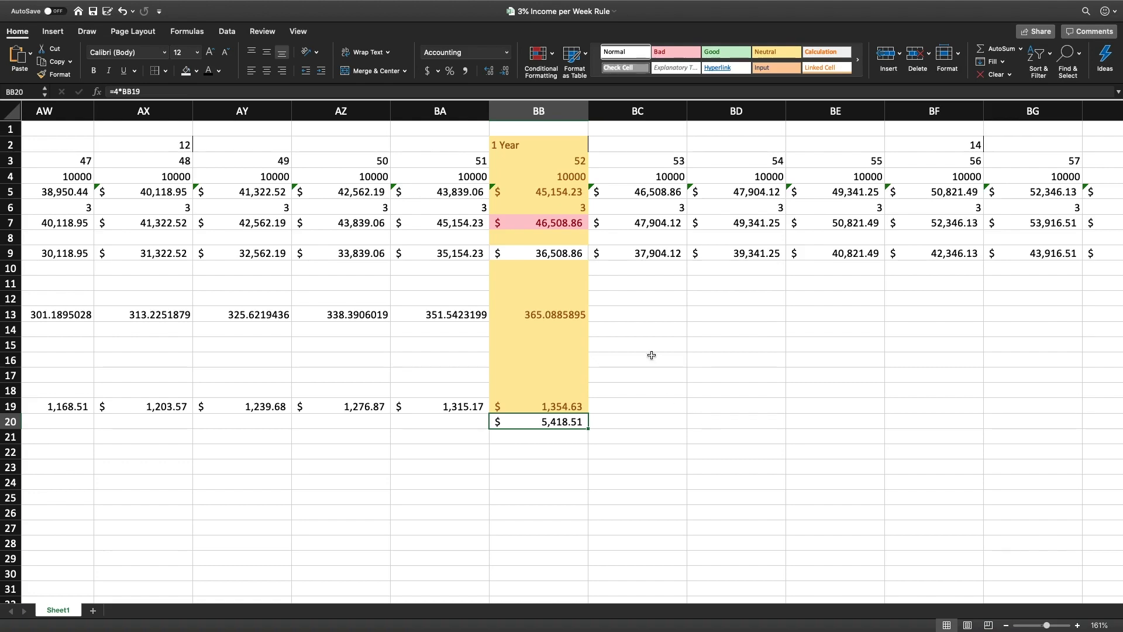
{"action": "scroll", "coordinate": [652, 355], "scroll_direction": "right", "scroll_amount": 20}
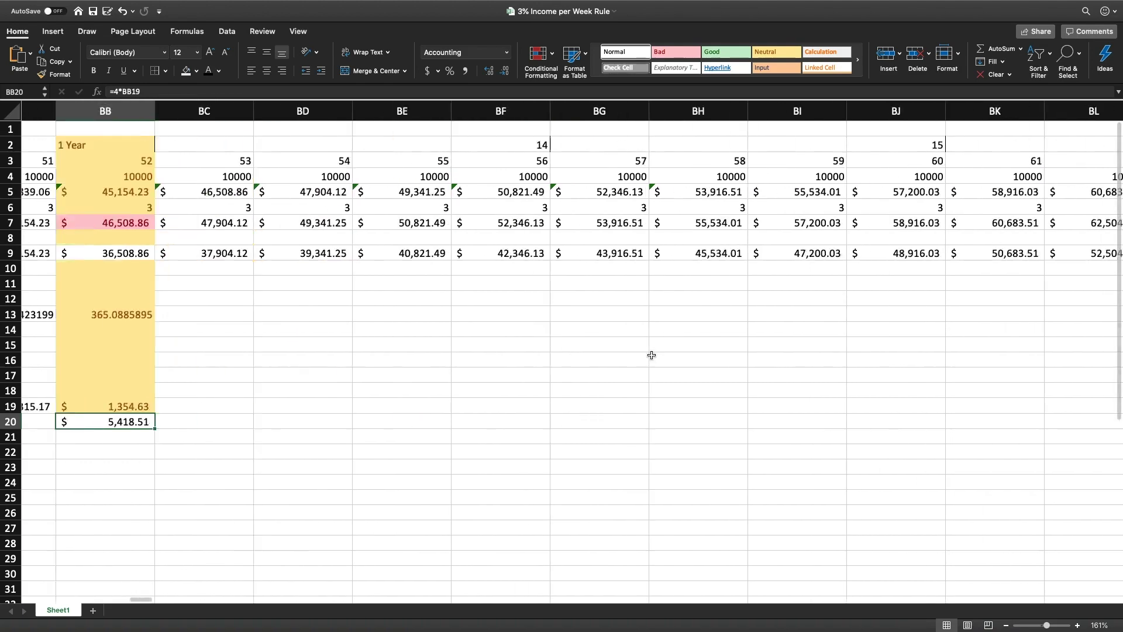
{"action": "scroll", "coordinate": [651, 355], "scroll_direction": "right", "scroll_amount": 20}
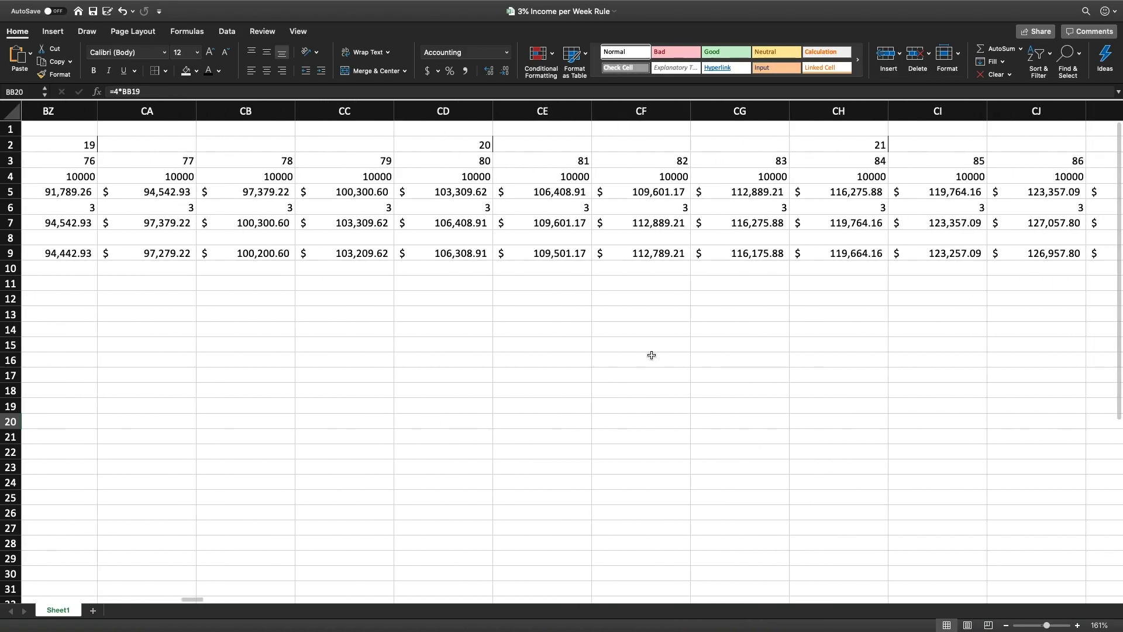
{"action": "scroll", "coordinate": [651, 355], "scroll_direction": "right", "scroll_amount": 20}
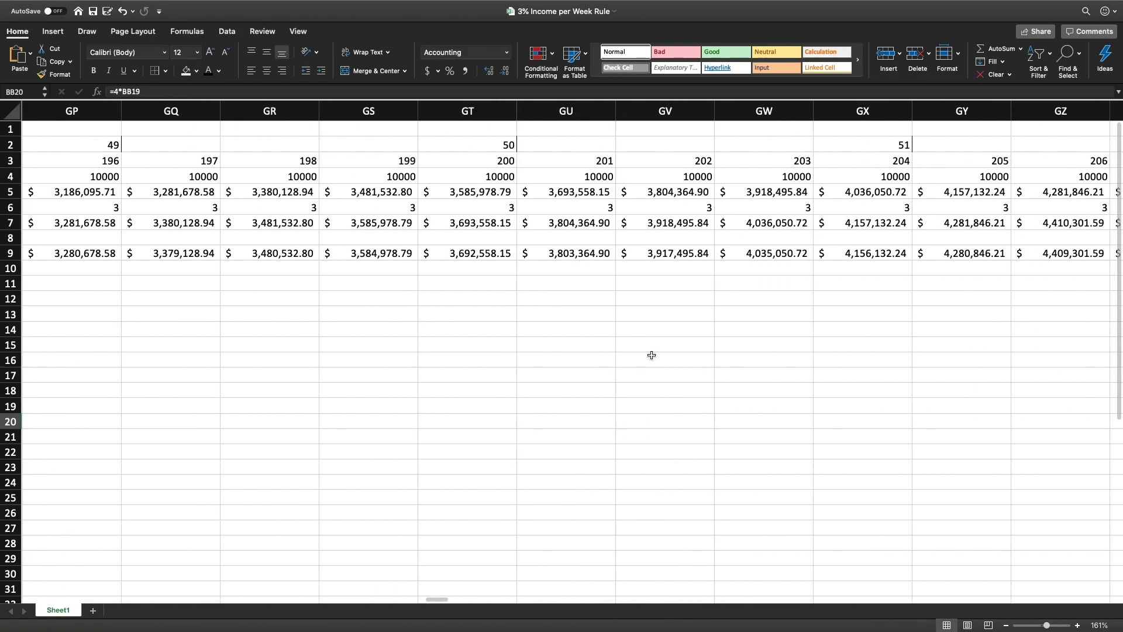
{"action": "scroll", "coordinate": [651, 355], "scroll_direction": "right", "scroll_amount": 18}
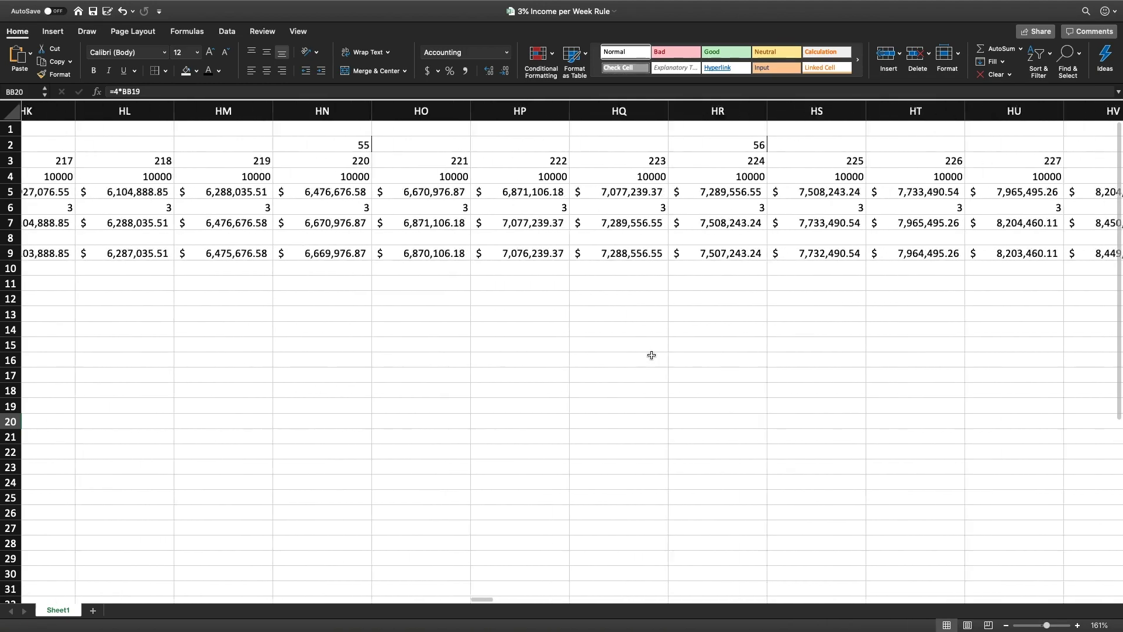
{"action": "scroll", "coordinate": [651, 355], "scroll_direction": "left", "scroll_amount": 20}
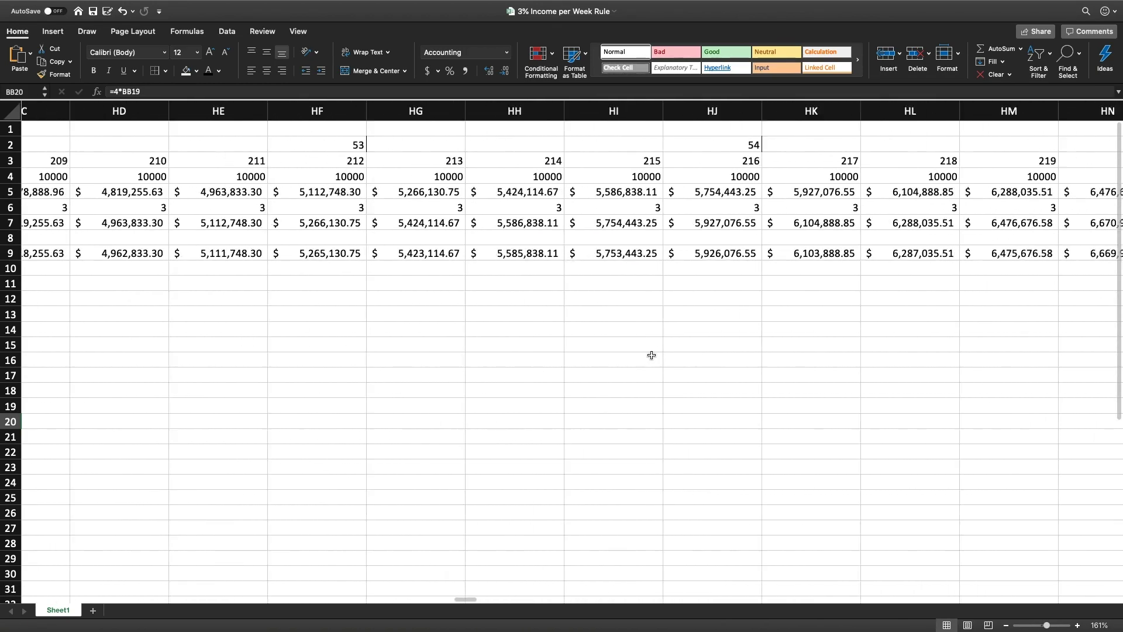
{"action": "scroll", "coordinate": [651, 355], "scroll_direction": "left", "scroll_amount": 20}
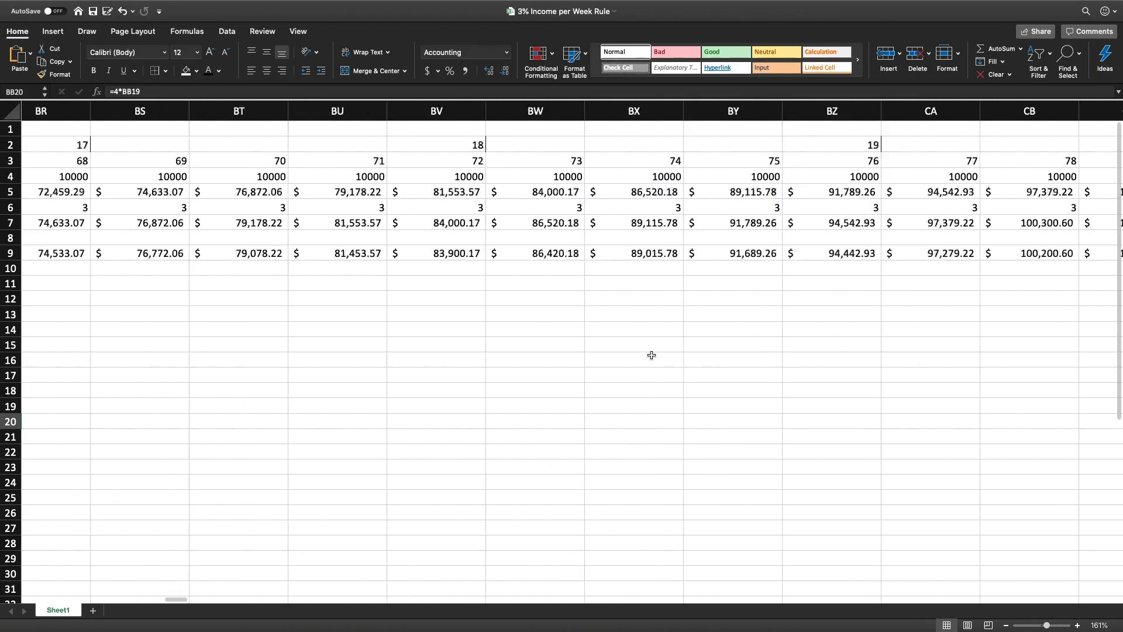
{"action": "scroll", "coordinate": [652, 355], "scroll_direction": "left", "scroll_amount": 20}
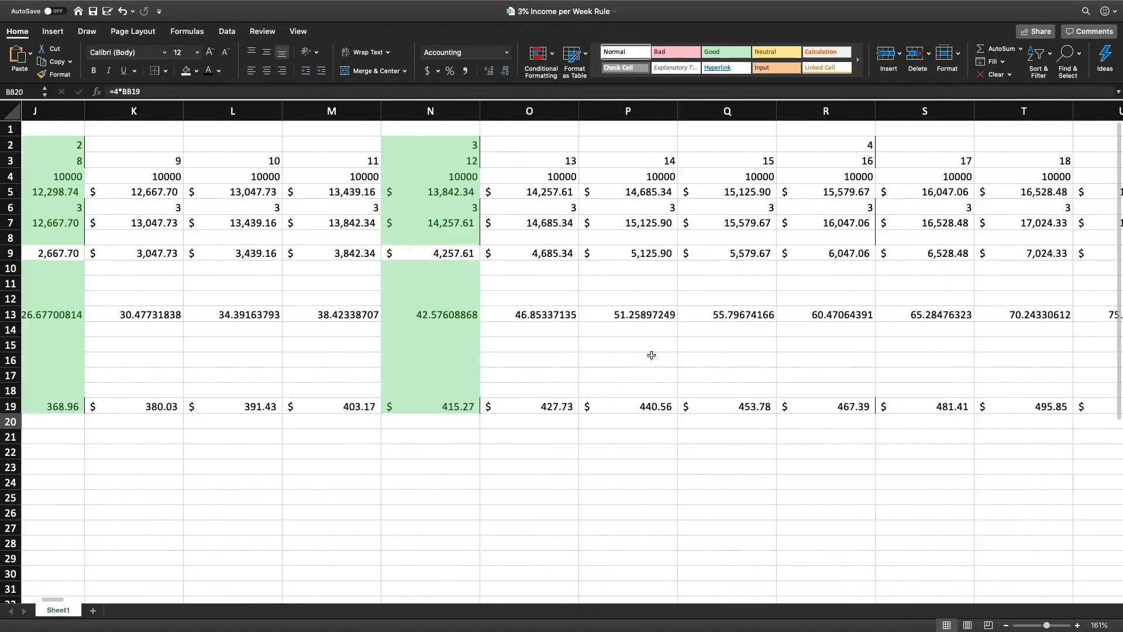
{"action": "scroll", "coordinate": [651, 355], "scroll_direction": "left", "scroll_amount": 2}
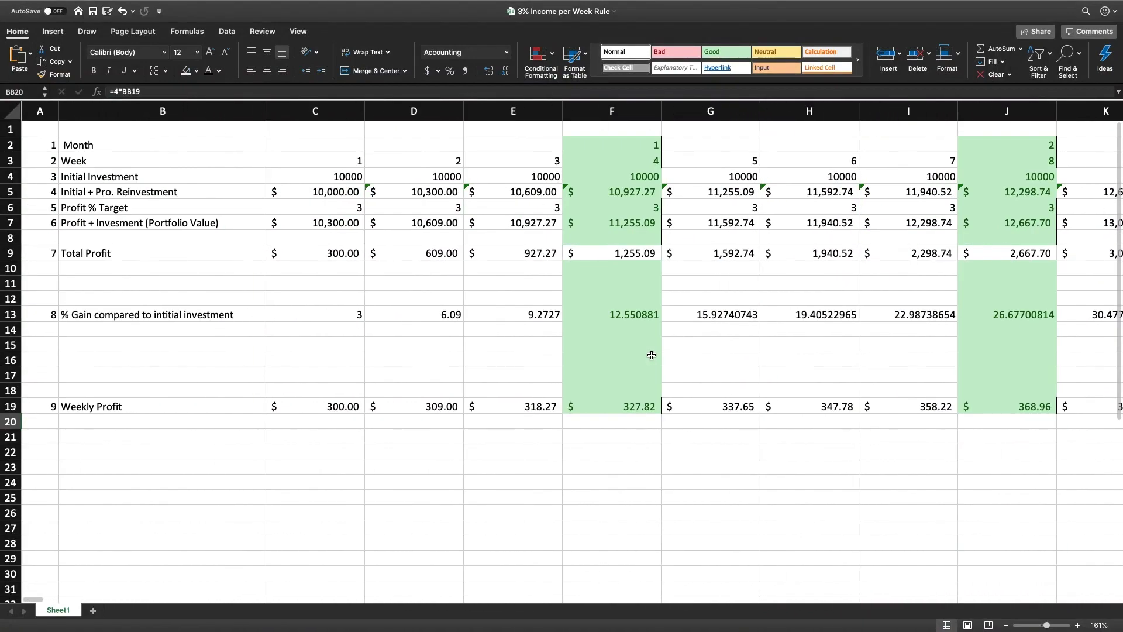